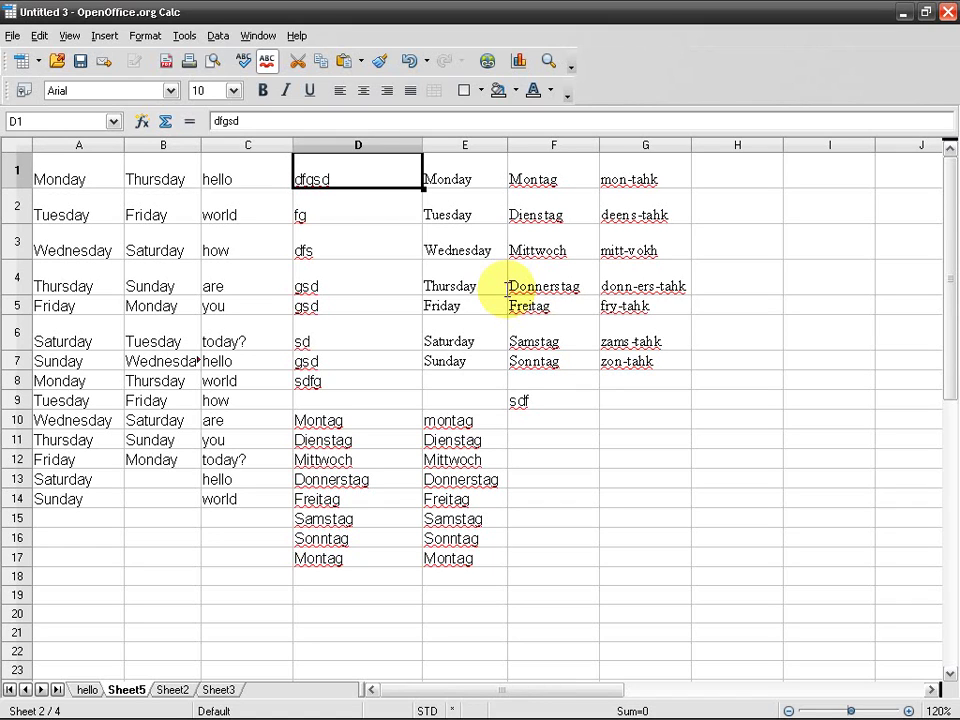
Step: Jump to the first cell of row 1, and from there to G1 in the last used column
key(Home)
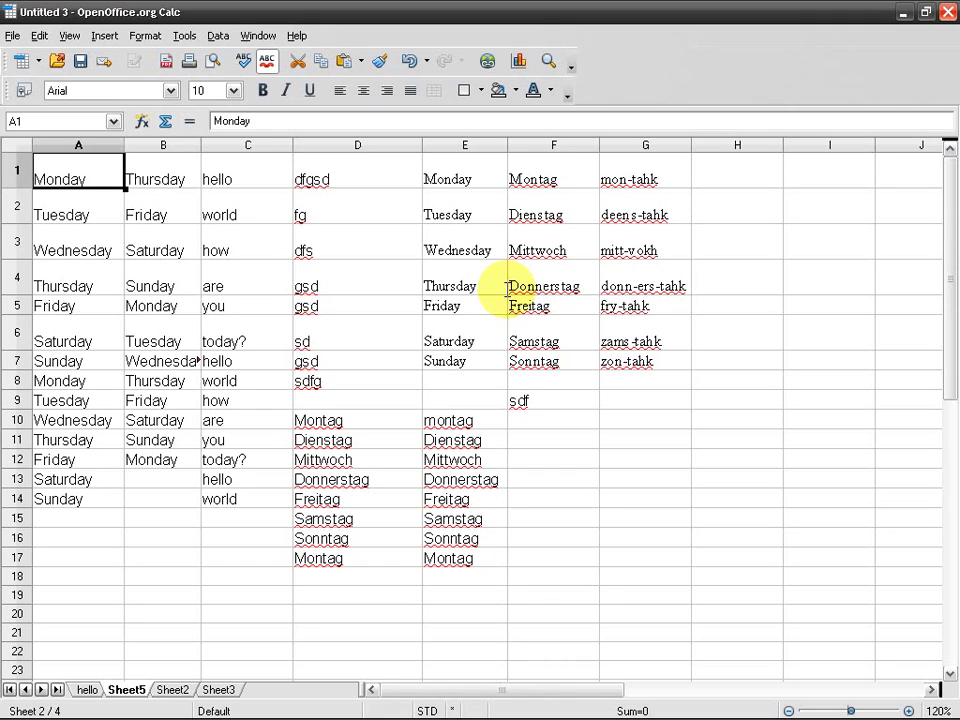
key(End)
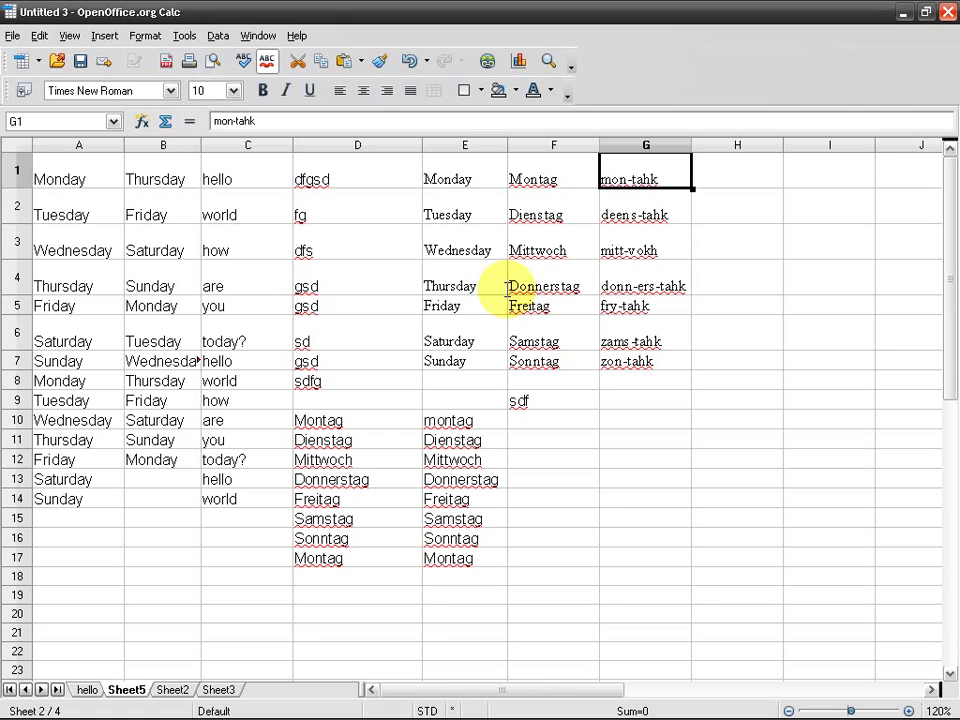
Step: From cell D8, jump to the first cell of row 8 and to G8 in the last used column
key(Left)
key(Left)
key(Down)
key(Down)
key(Down)
key(Down)
key(Down)
key(Down)
key(Left)
key(Down)
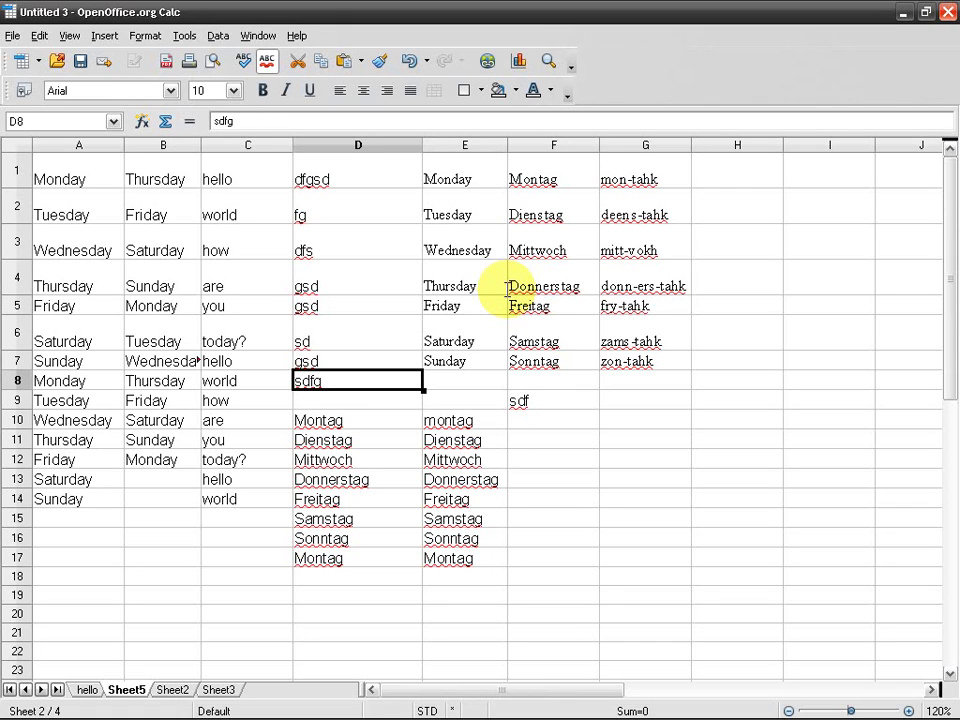
key(Home)
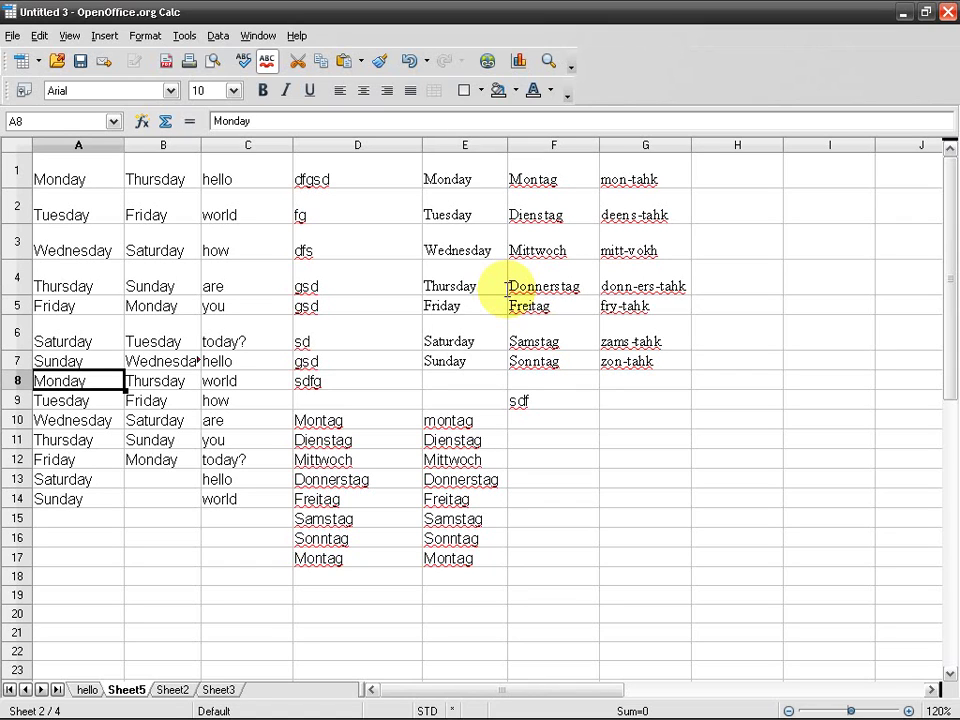
key(End)
click(340, 388)
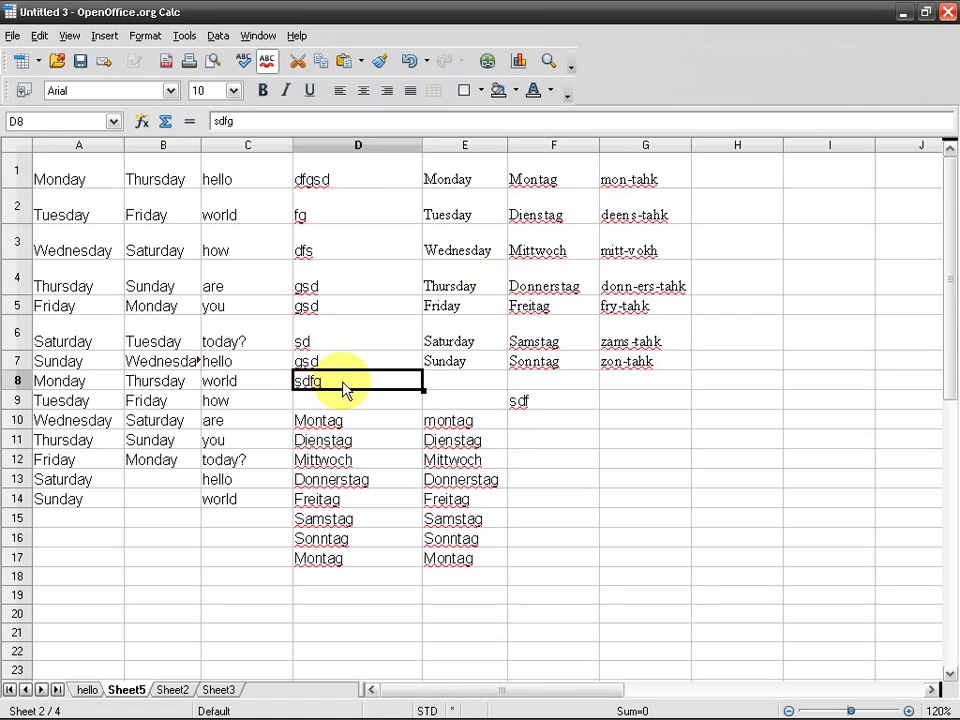
key(End)
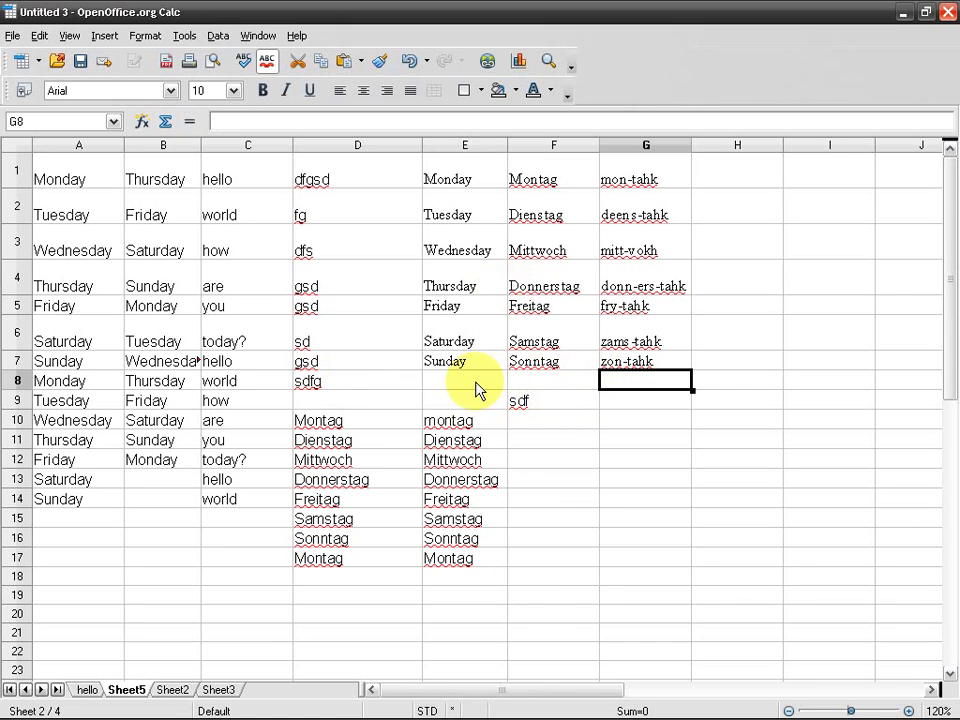
Step: Select the whole data range A1:G17, and after that only its row 8 portion, A8:G8
click(366, 380)
drag(75, 170, 636, 561)
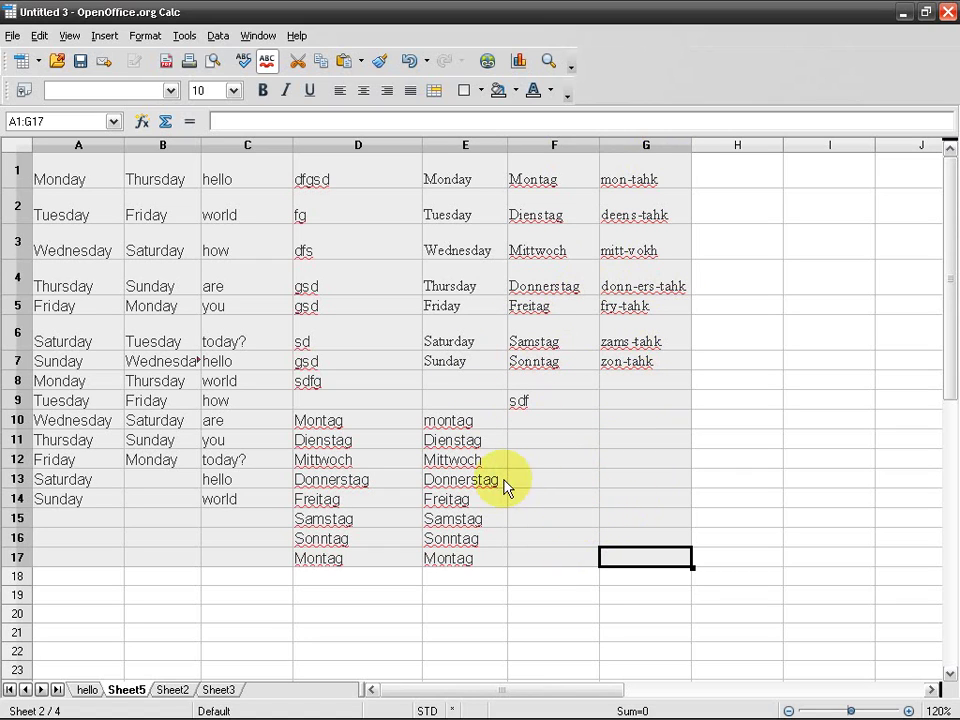
click(358, 384)
click(80, 385)
drag(83, 386, 620, 388)
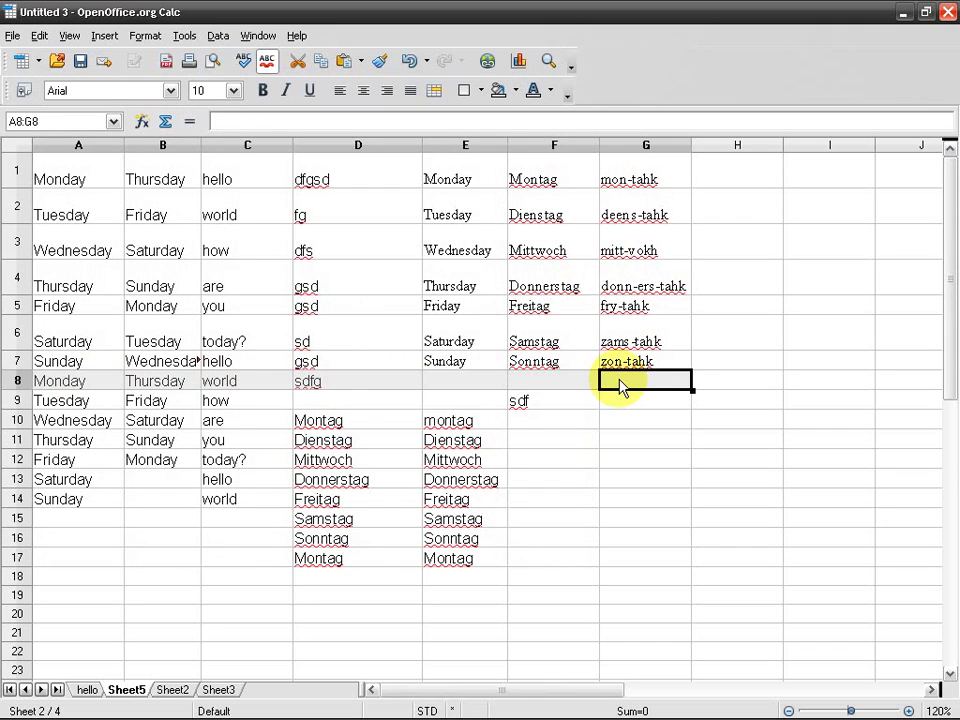
Step: From C8, jump to G8 in the last used column and move cell by cell along row 8 around it
click(262, 388)
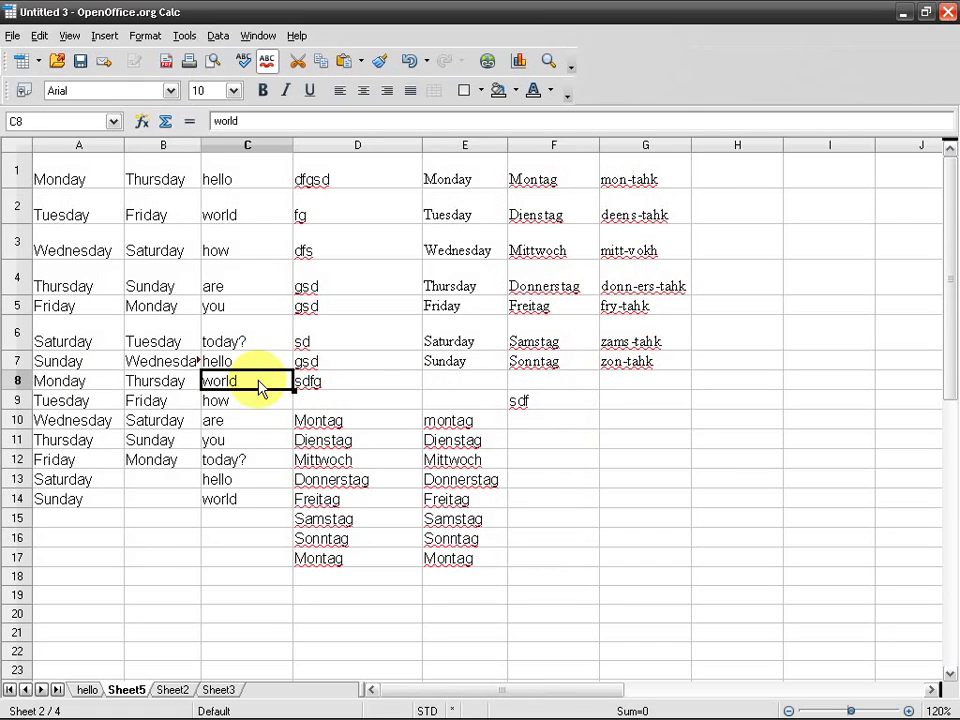
key(End)
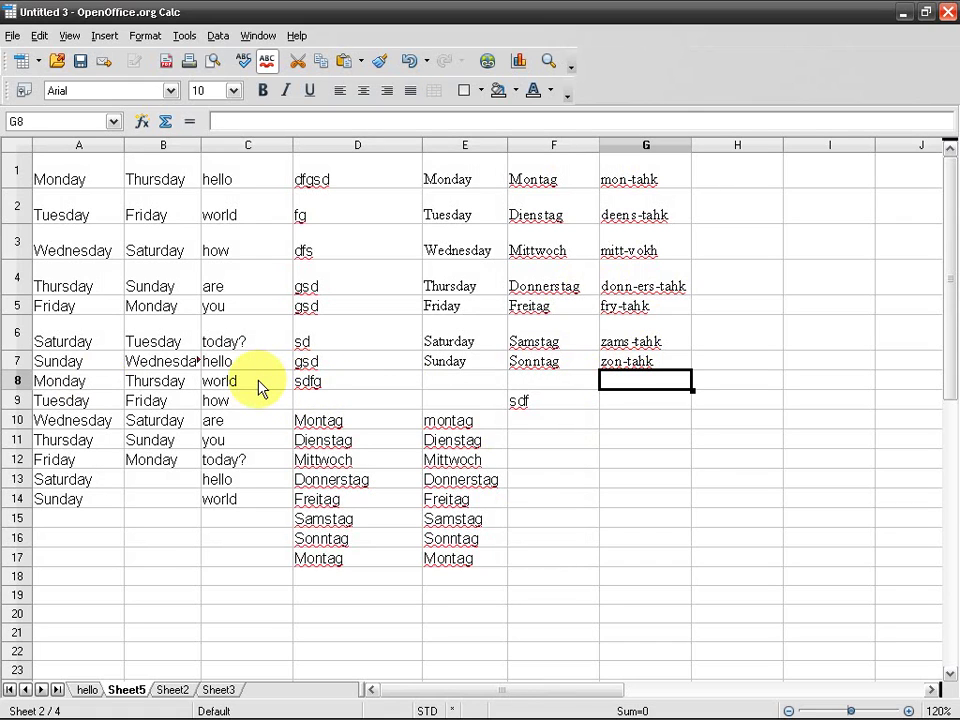
key(Left)
key(Left)
key(Right)
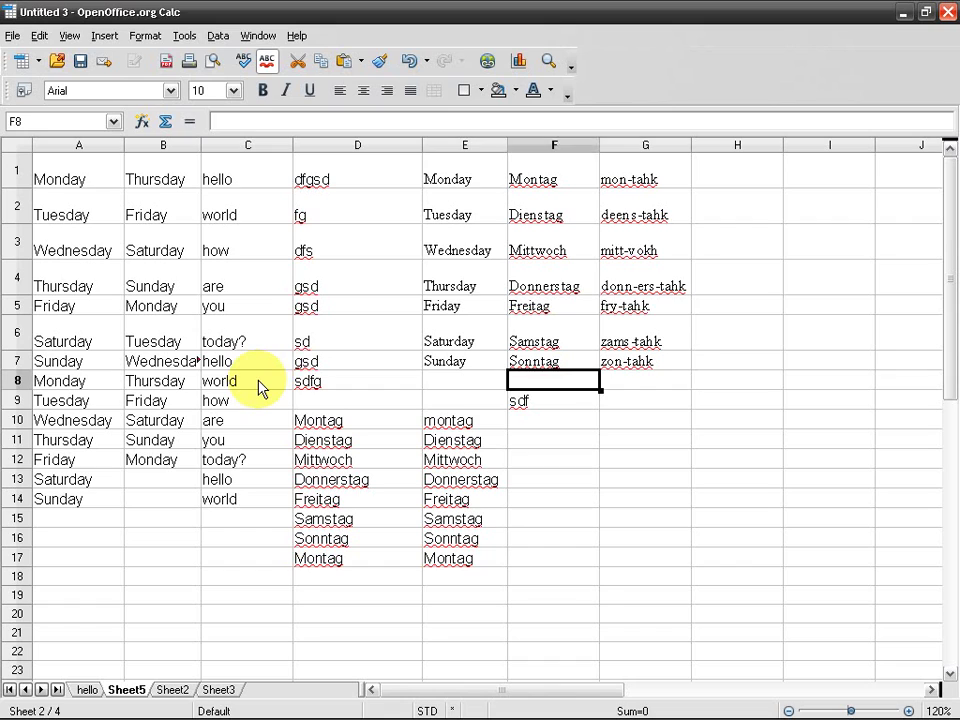
key(Right)
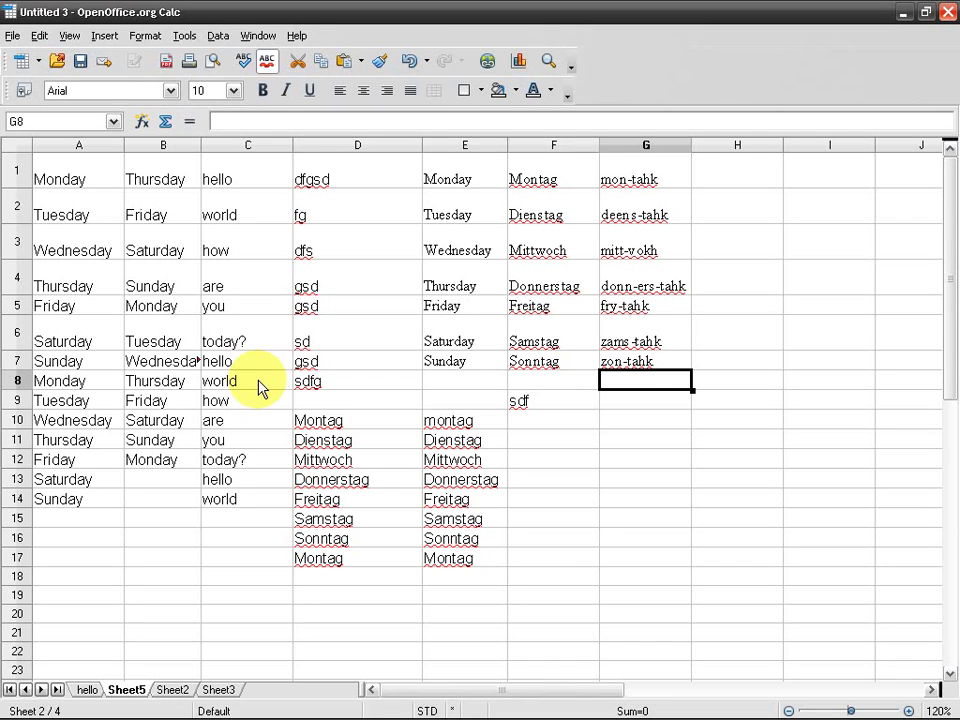
Step: Jump to cell A1 and from there to the sheet's last used cell, G17
key(ctrl+Home)
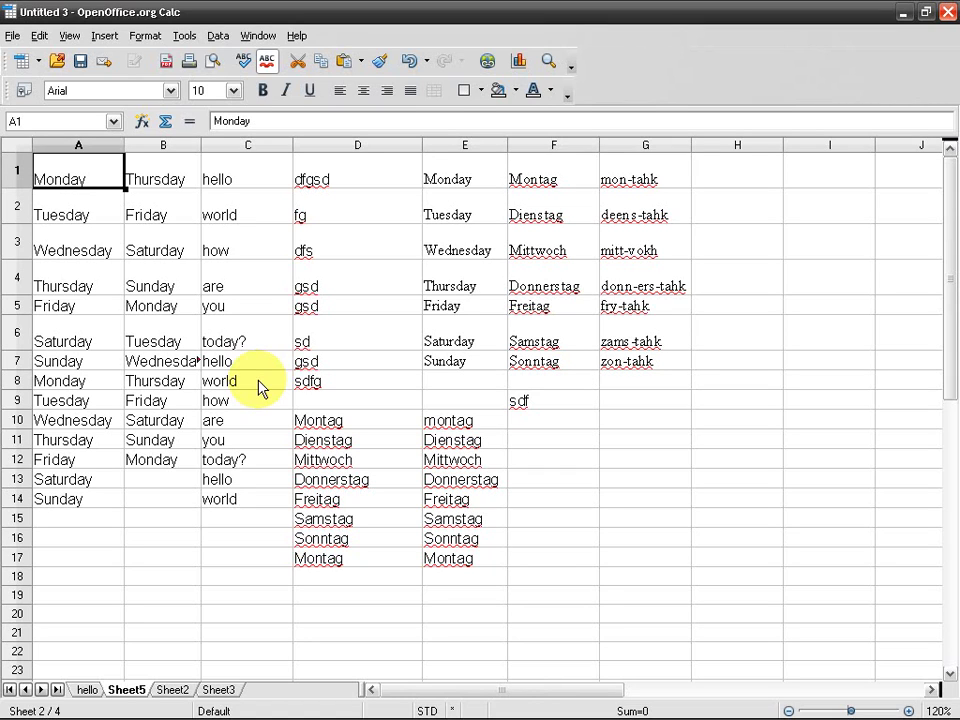
key(ctrl+End)
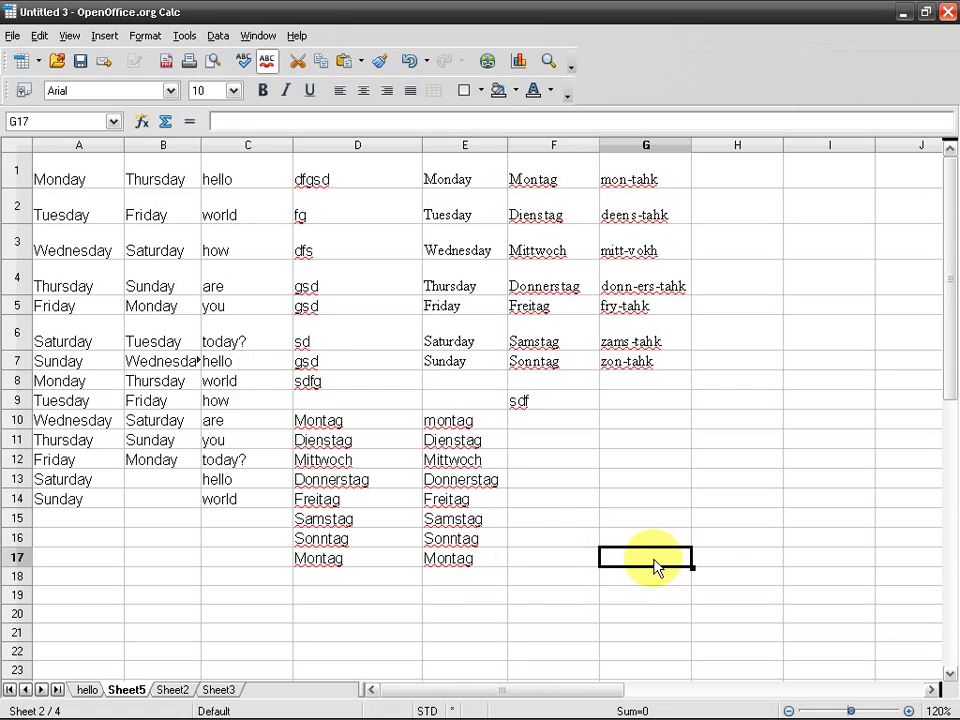
text(sdfsd)
key(BackSpace)
key(BackSpace)
key(BackSpace)
key(BackSpace)
key(BackSpace)
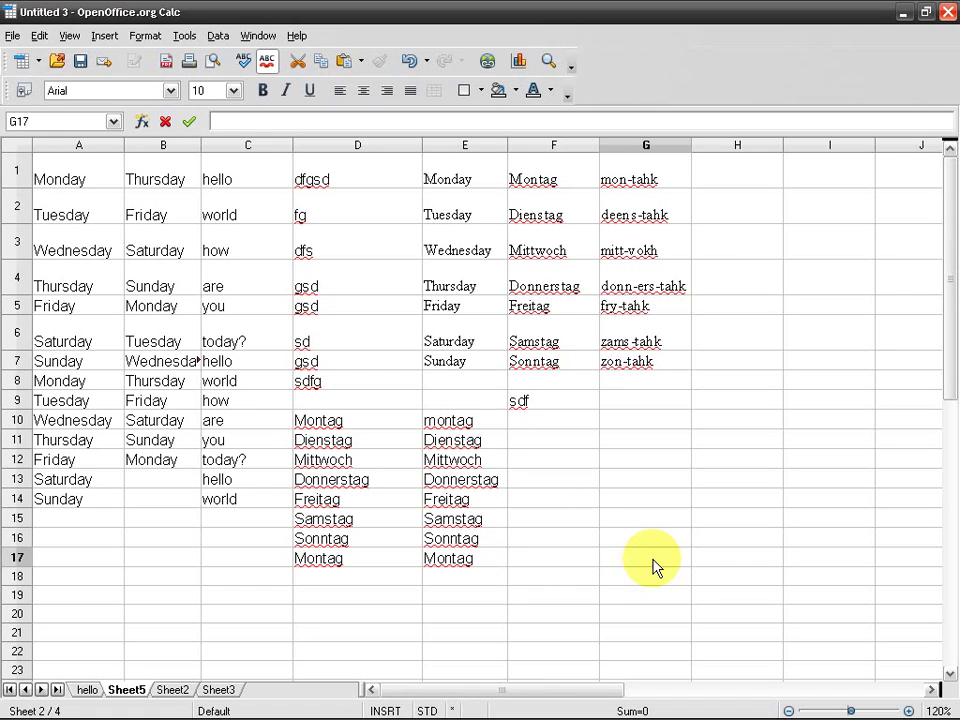
key(Escape)
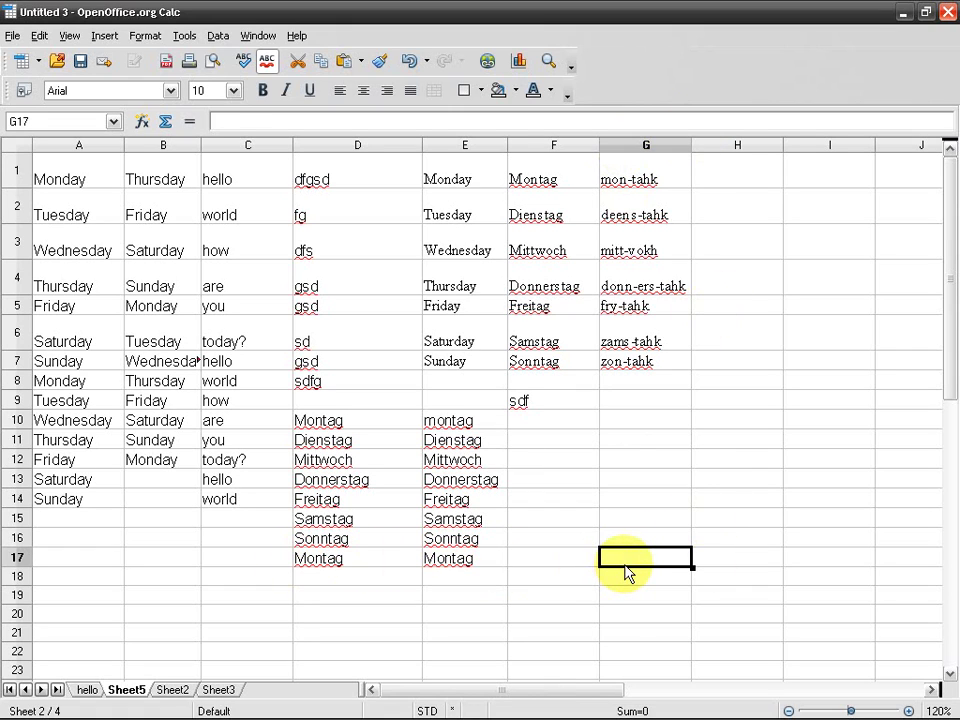
Step: Jump to A1, to the right edge of row 1's data block at G1, and back to the left edge
key(ctrl+Home)
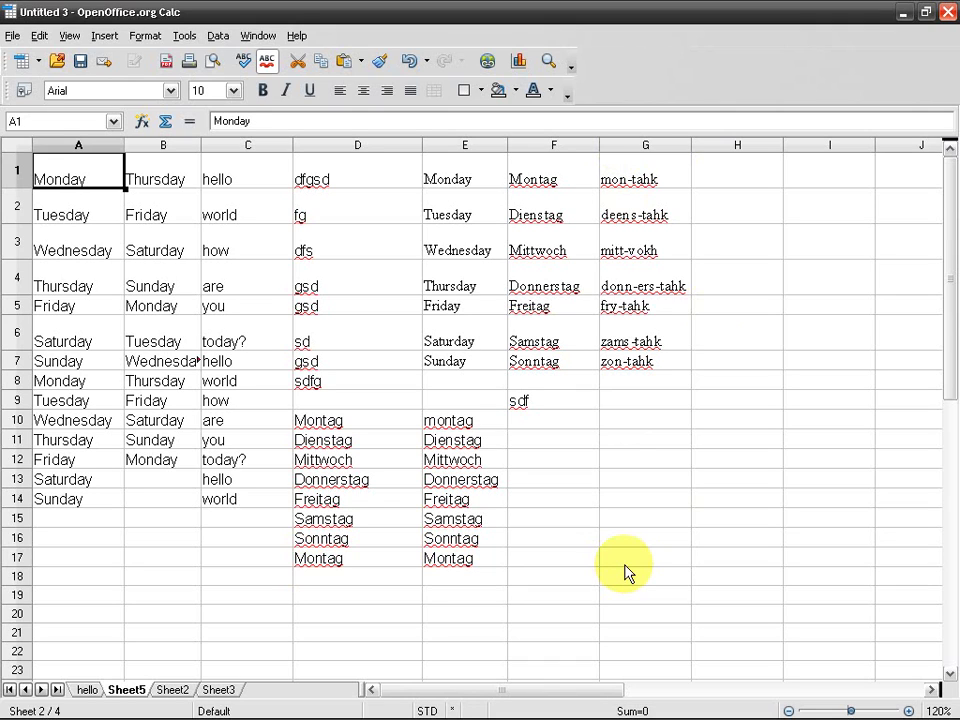
key(ctrl+Right)
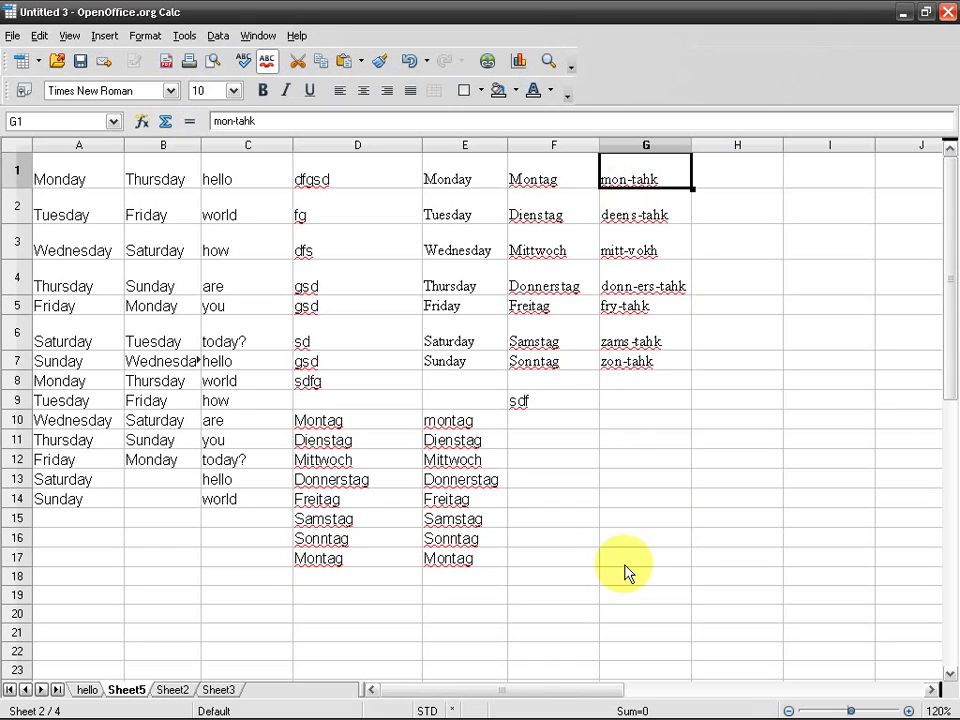
key(ctrl+Left)
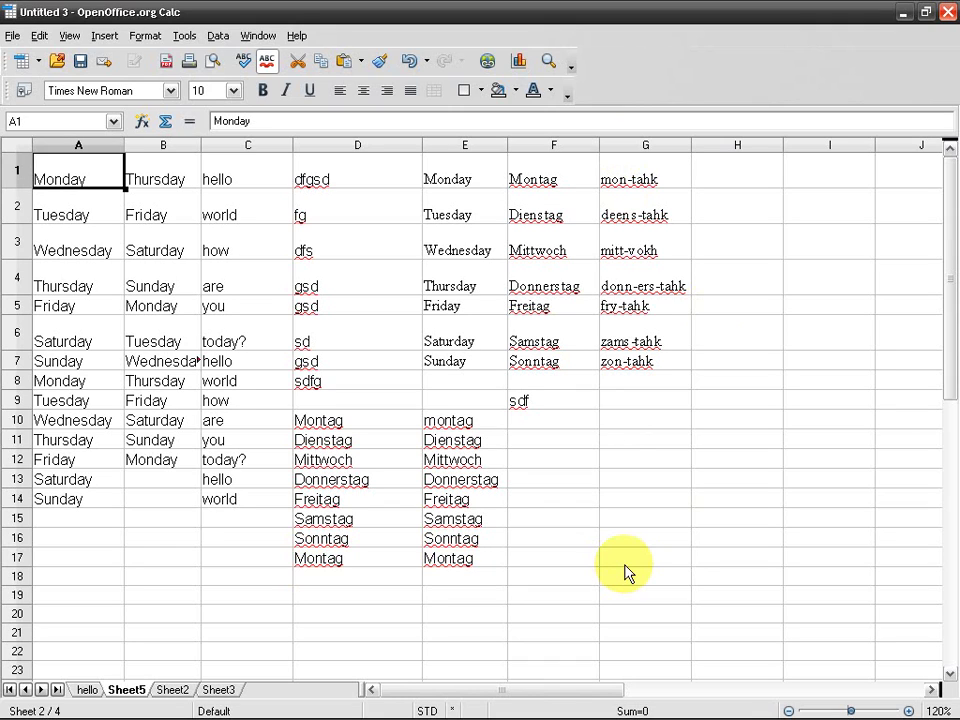
Step: Extend the selection from A1 along row 1 through G1
shift+click(135, 180)
shift+click(519, 186)
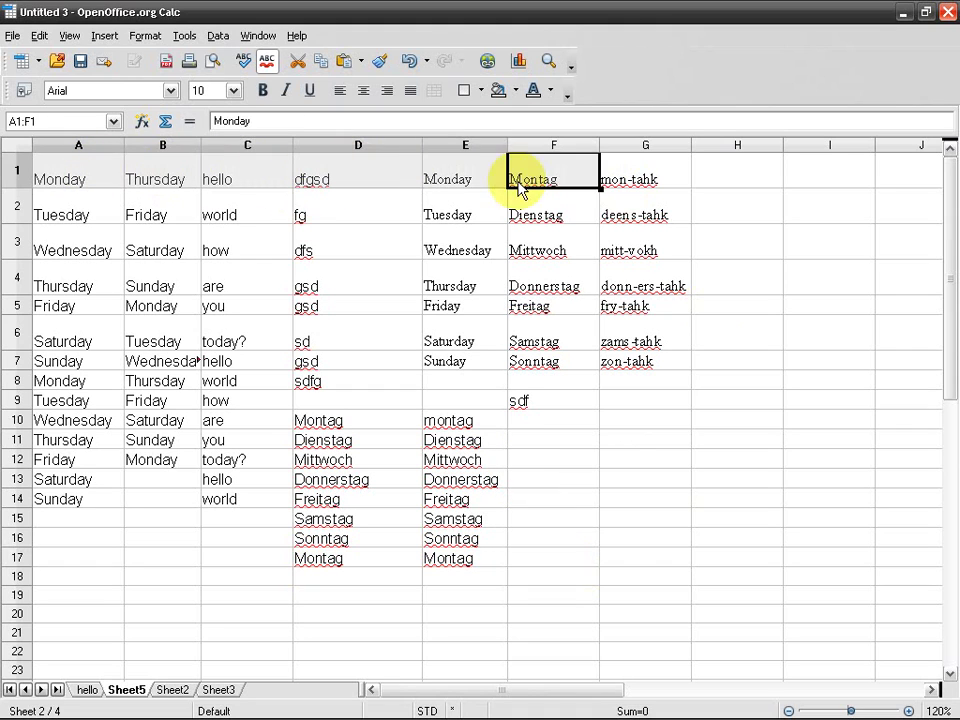
shift+click(615, 190)
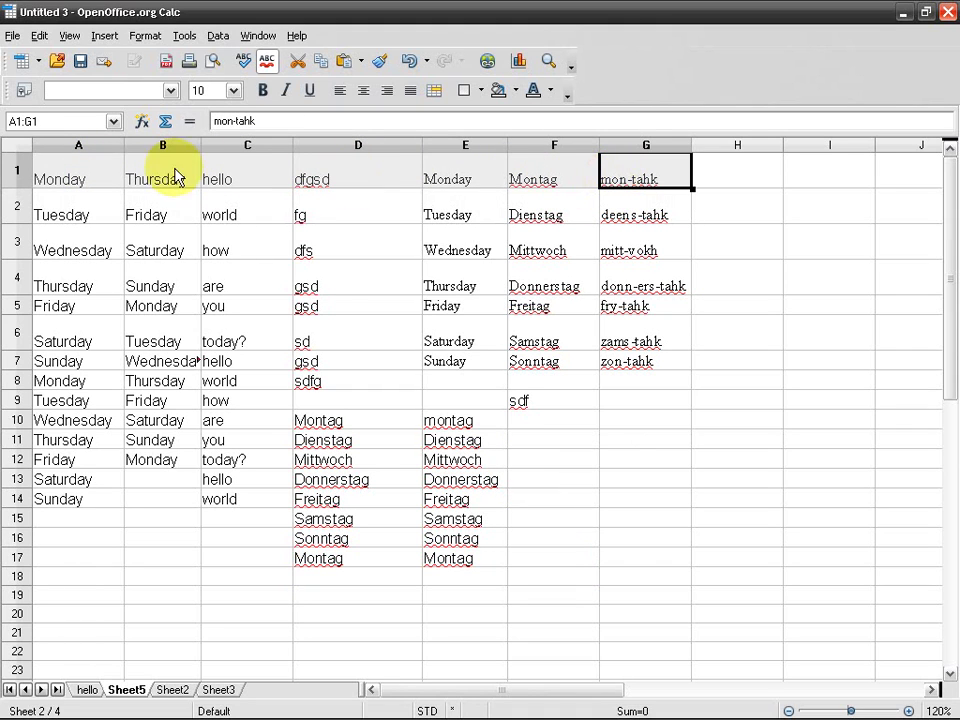
Step: Enter fsdfsd in I1 and sdfsdf in J1, leaving H1 empty, and return to A1
click(141, 186)
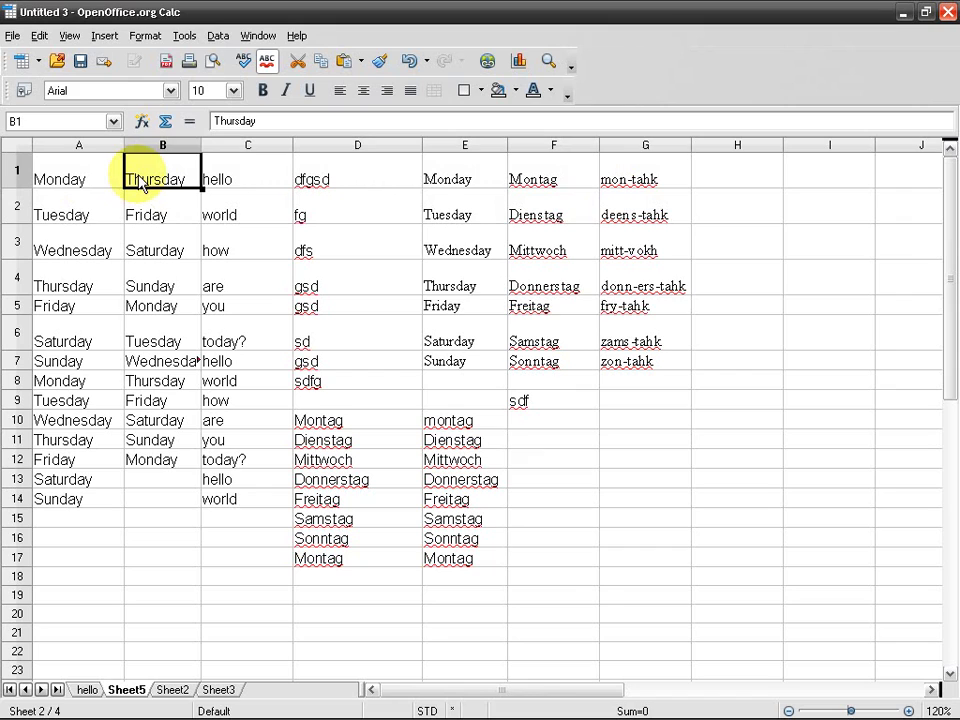
key(ctrl+Right)
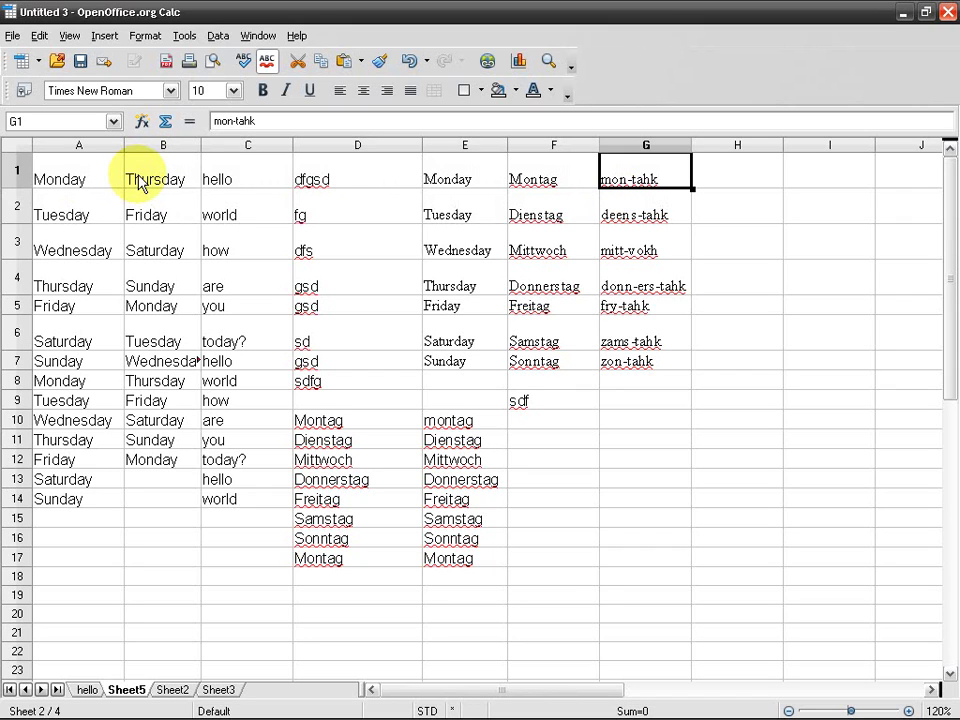
key(Right)
key(Right)
text(fsdfsd)
key(Tab)
text(sdfsdf)
key(ctrl+Home)
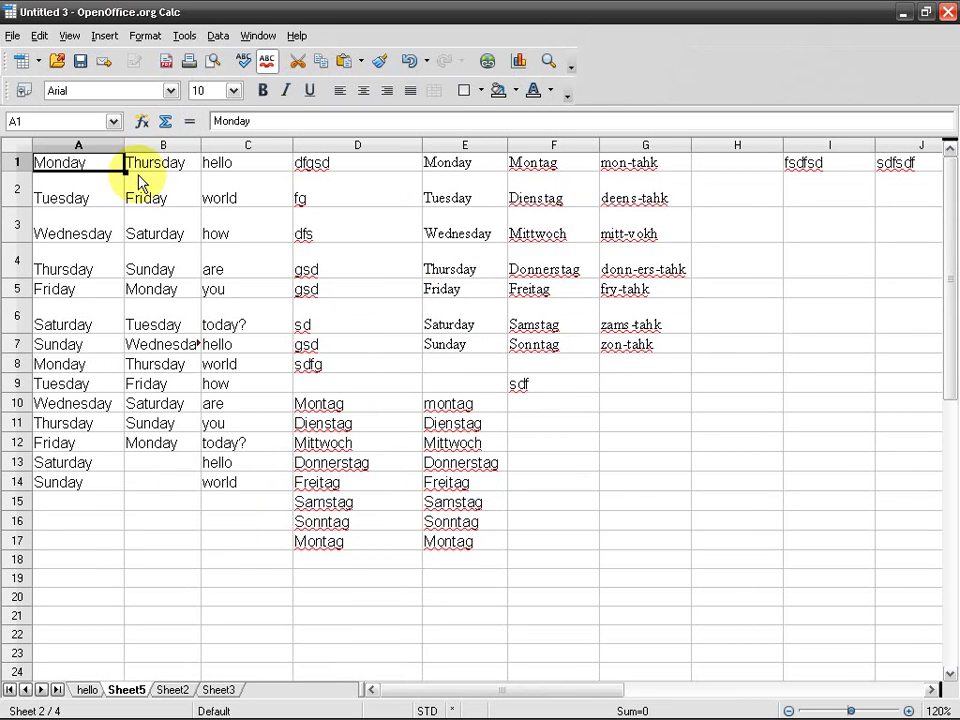
Step: Jump to J1 in the last used column of the sheet and return to A1
key(End)
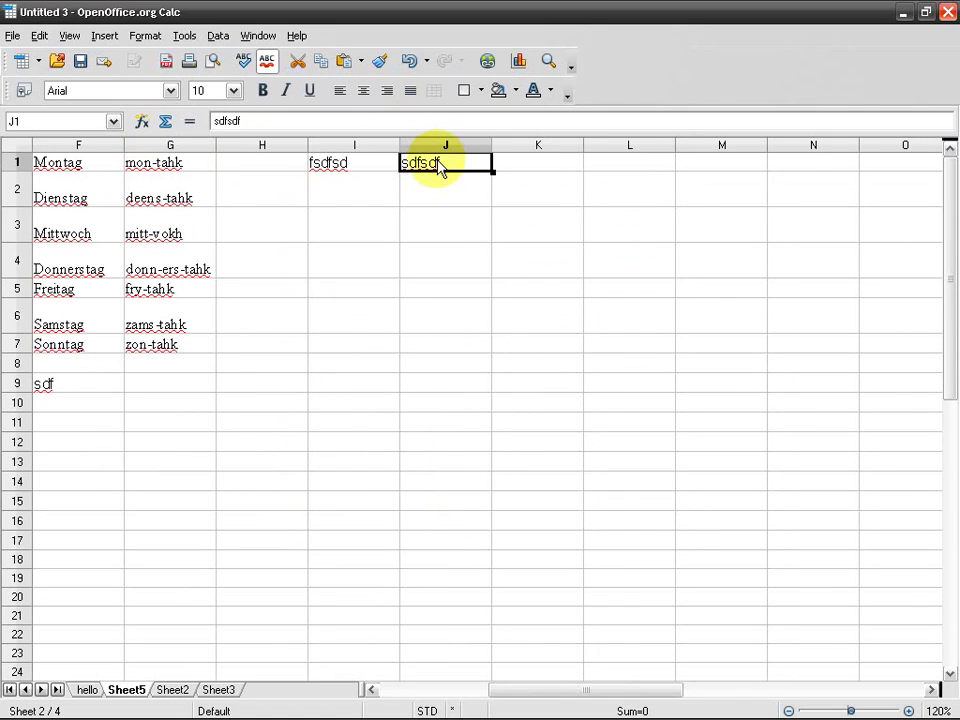
key(ctrl+Home)
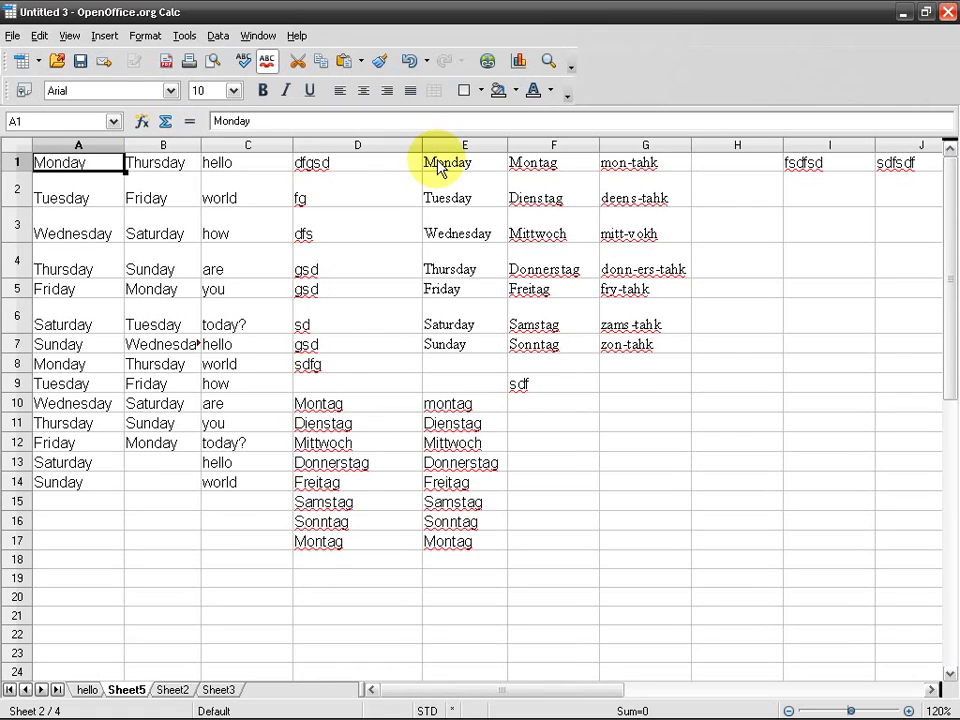
Step: From A1, jump between data block edges along row 1 to G1 and I1, and repeat the same route
key(ctrl+Right)
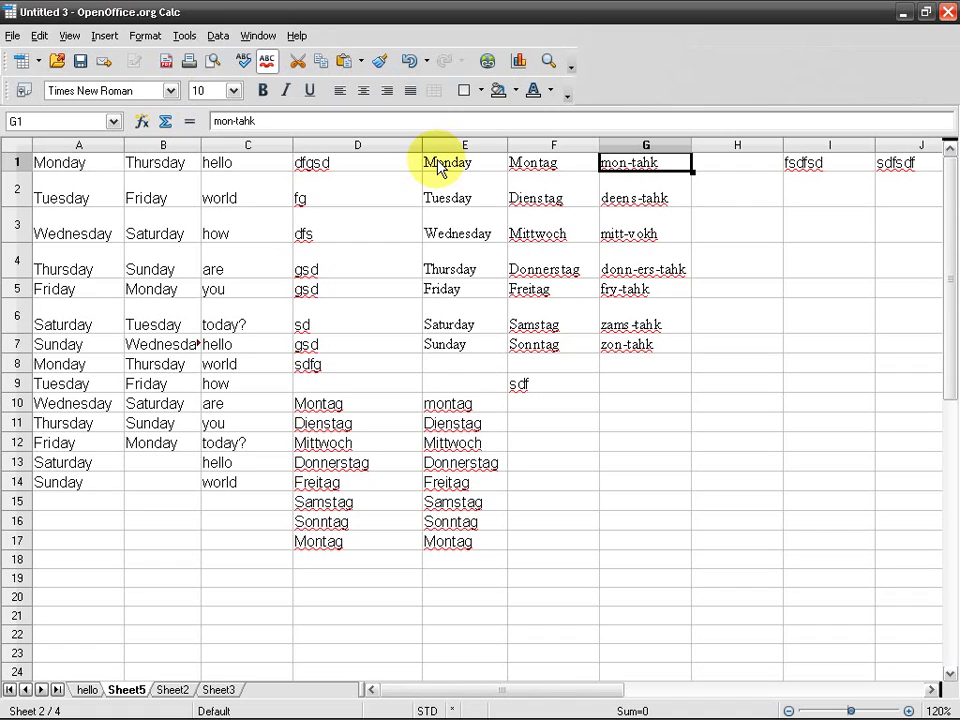
key(ctrl+Right)
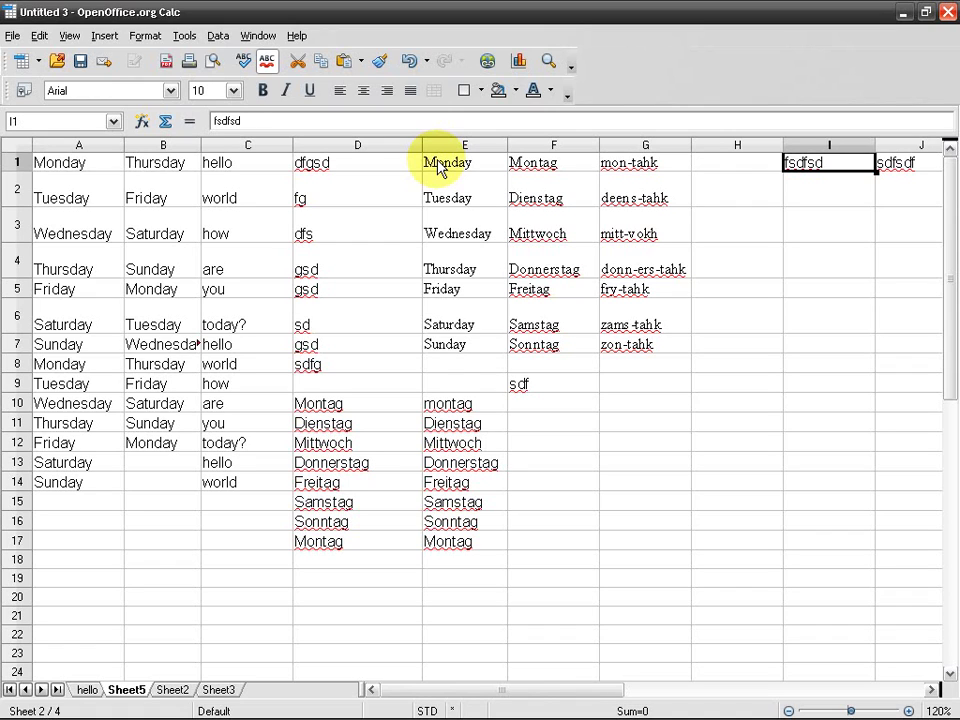
key(ctrl+Home)
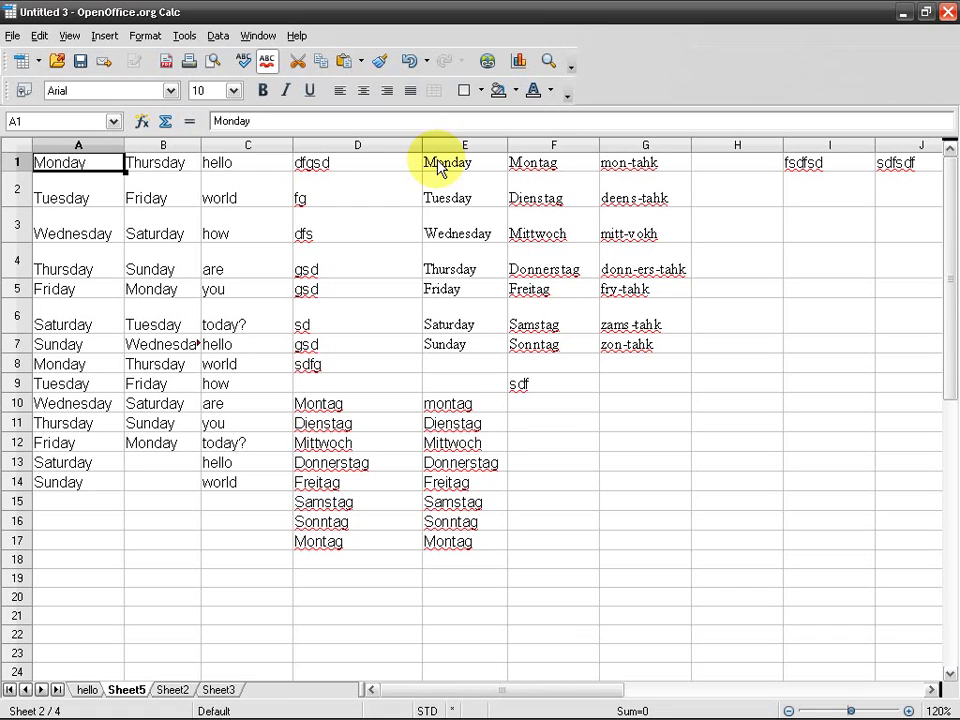
key(ctrl+Right)
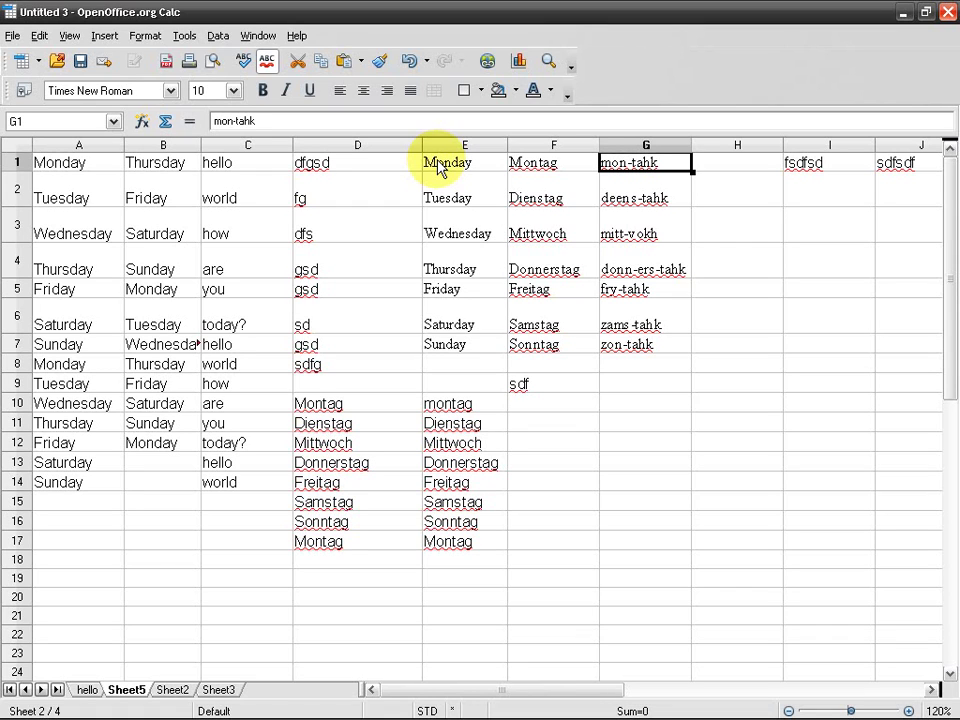
key(ctrl+Right)
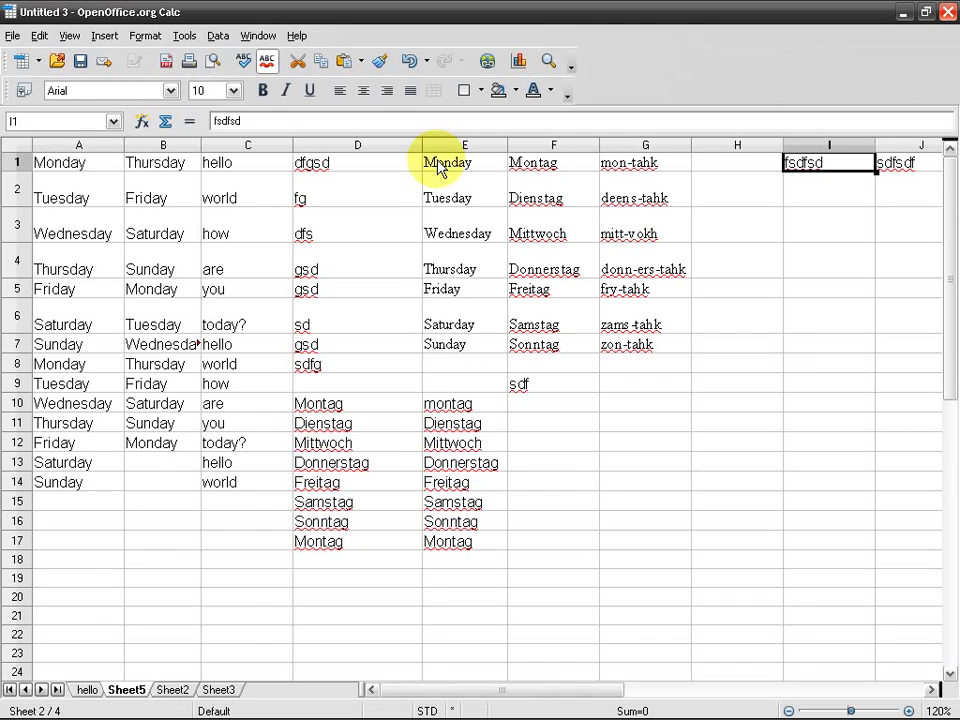
Step: Enter sdfsdf in both K1 and L1, and jump to that block's left and right edges, I1 and L1
key(ctrl+Right)
key(Right)
text(sdfsdf)
key(Tab)
text(sdfsdf)
key(ctrl+Left)
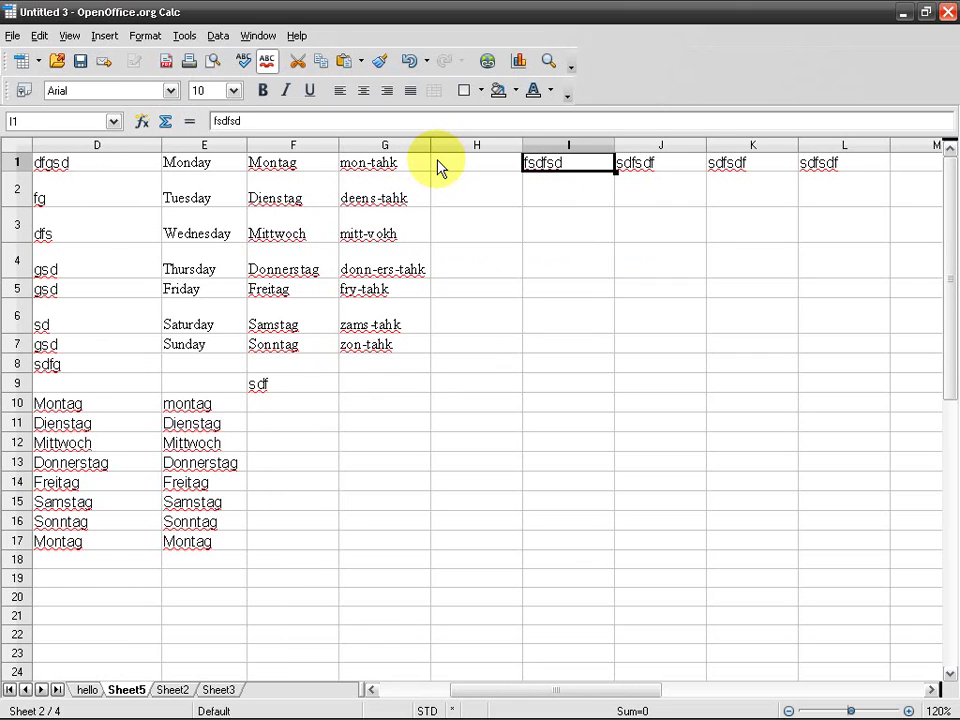
key(ctrl+Right)
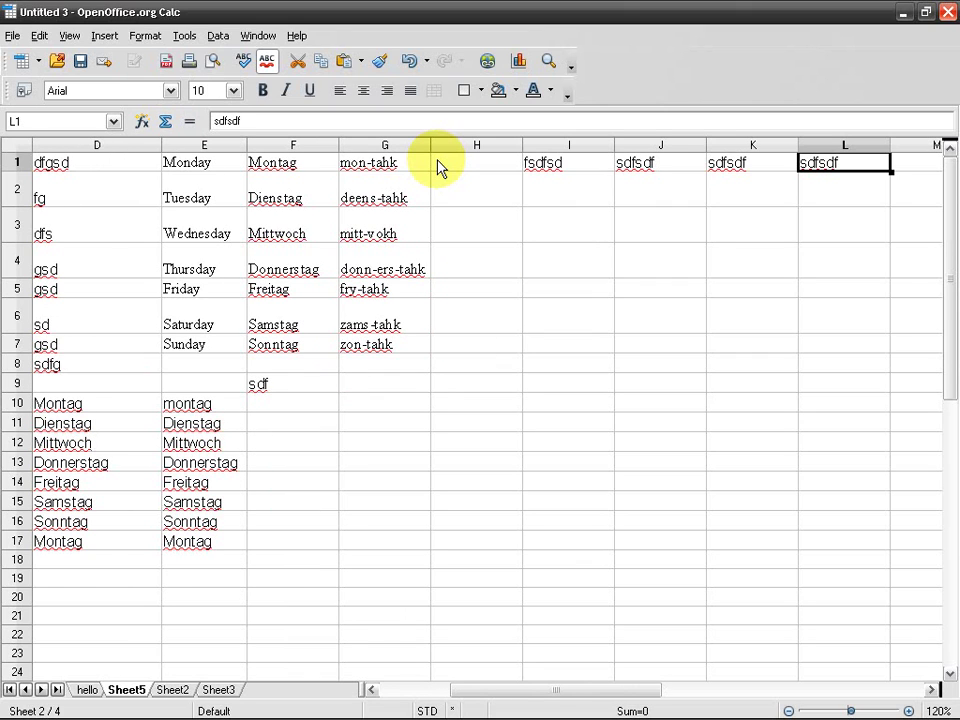
Step: From A1, jump to the right edge of the data block and back, and down to column A's last entry, A14
key(ctrl+Home)
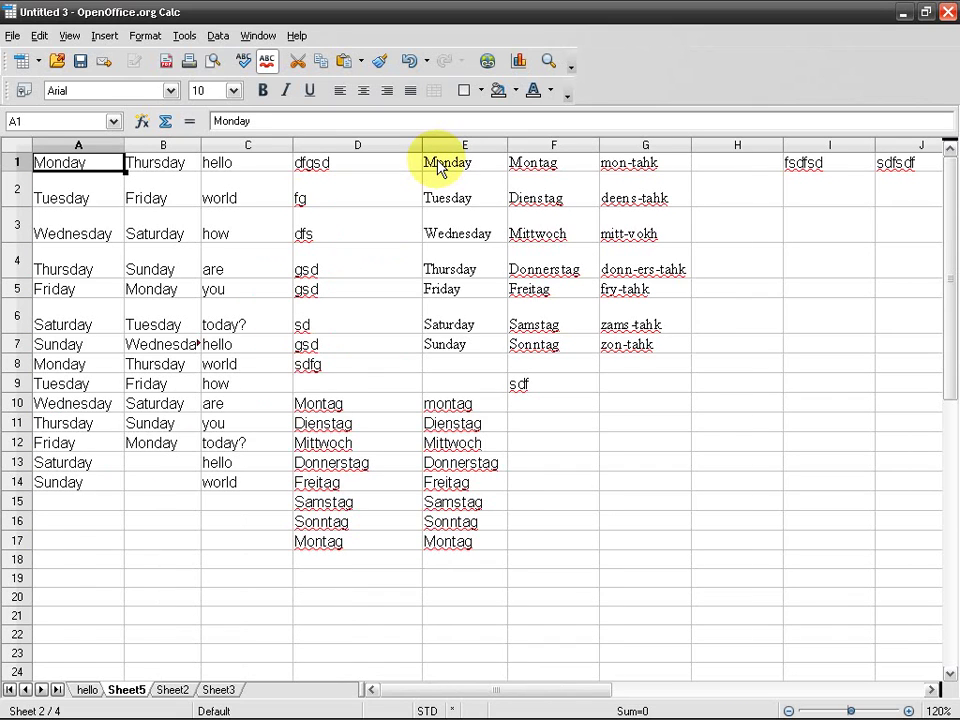
key(ctrl+Right)
key(ctrl+Left)
key(ctrl+Down)
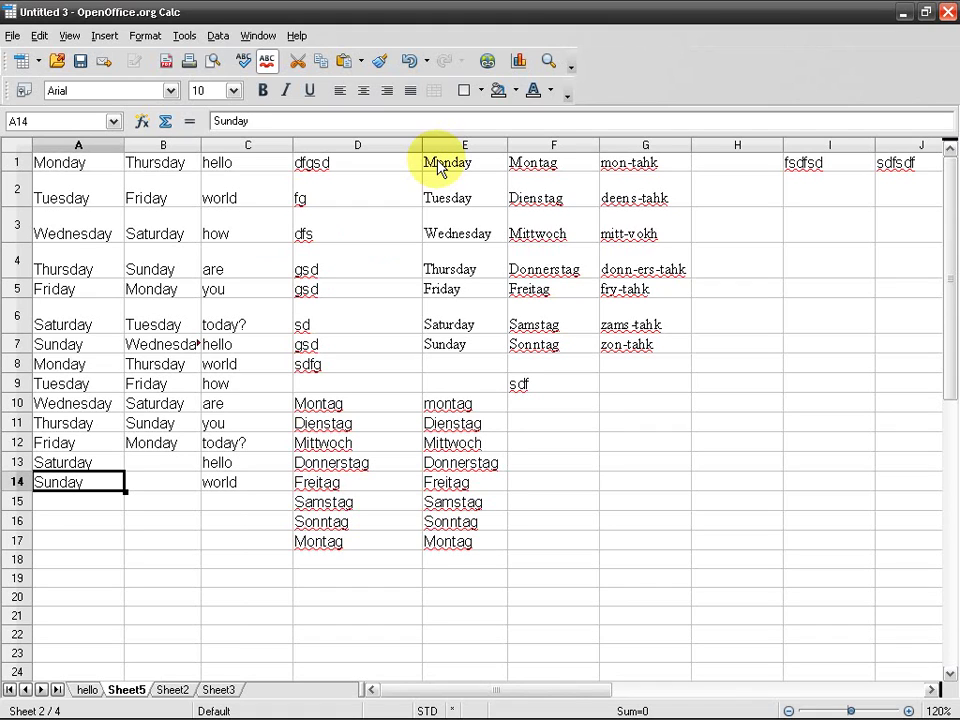
Step: Move to D1, jump down column D's data block edges through D8, D10 and D17, and return to A1
key(ctrl+Up)
key(Right)
key(Right)
key(Right)
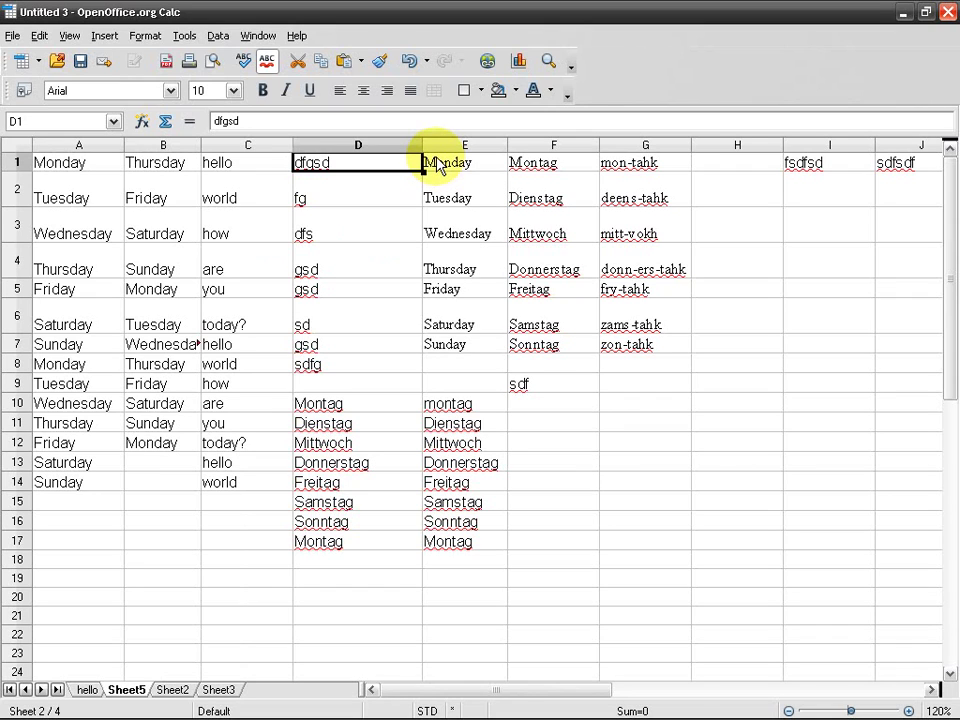
key(ctrl+Down)
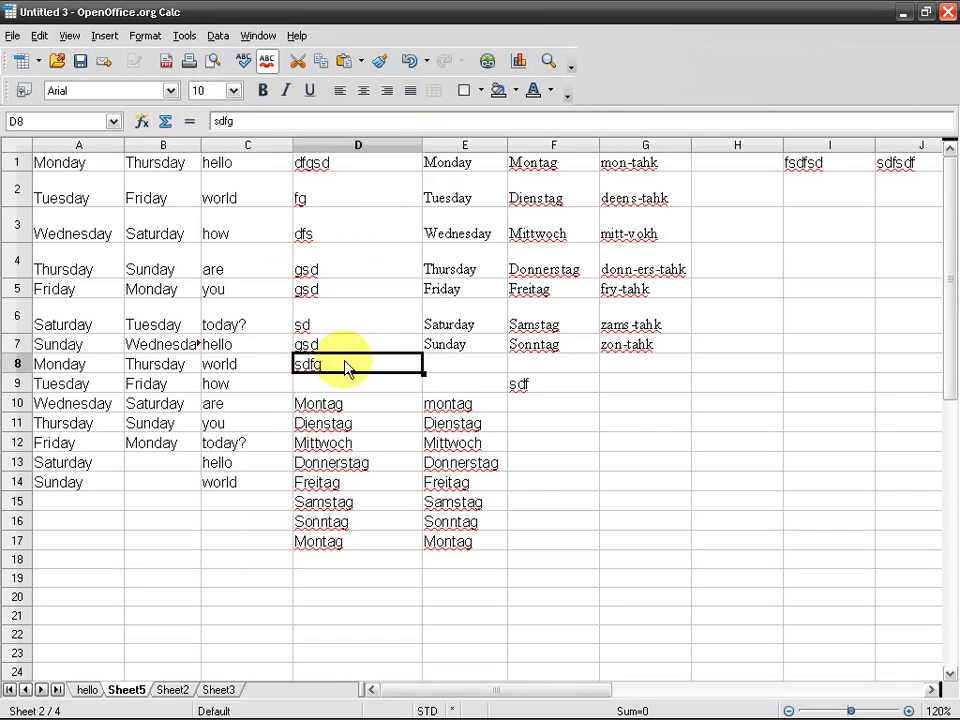
key(ctrl+Down)
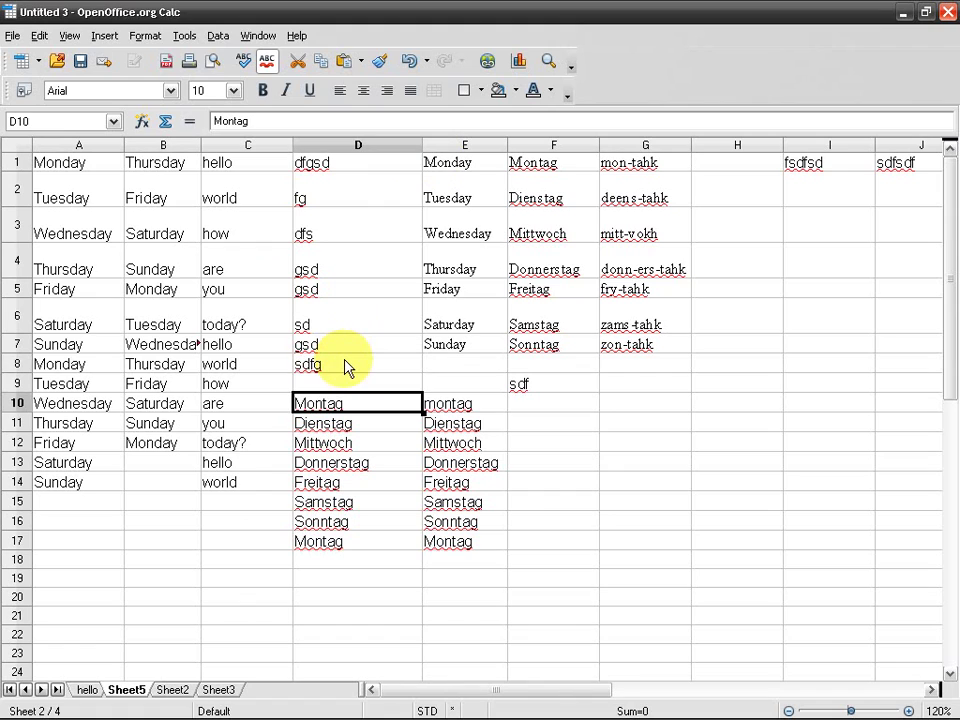
key(ctrl+Down)
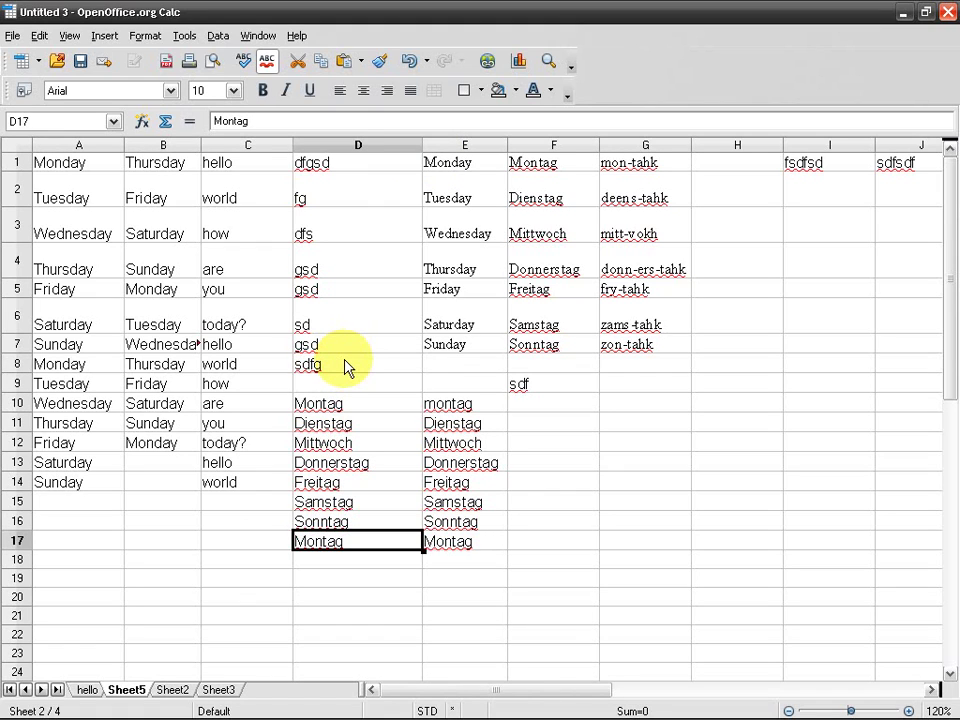
key(ctrl+Home)
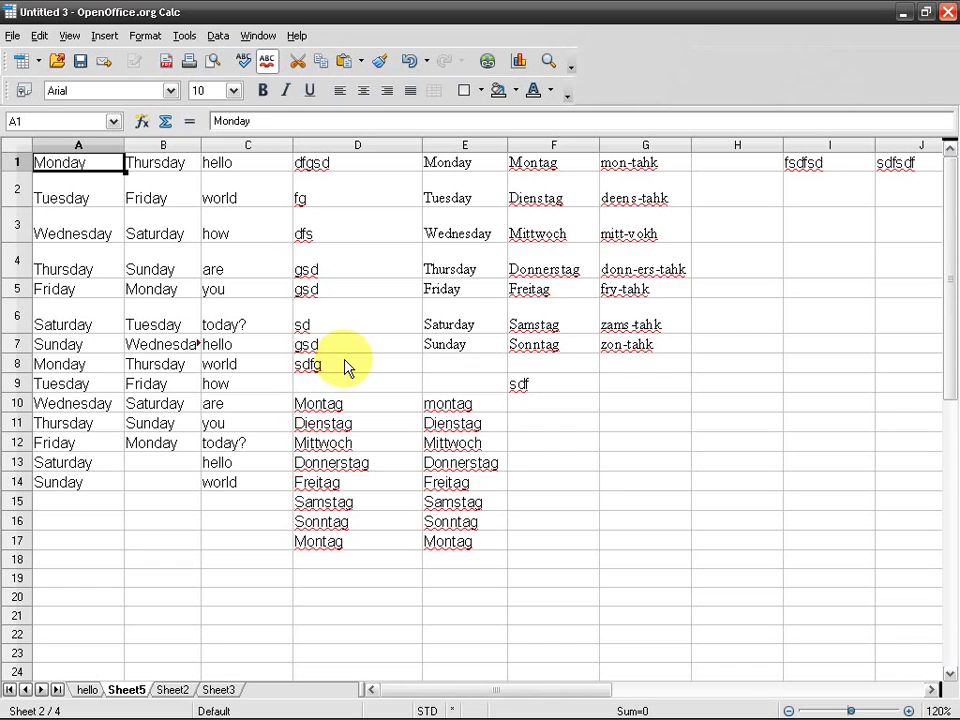
Step: Move one screen down from A1 to A25 and back up, twice
key(Page_Down)
key(Page_Up)
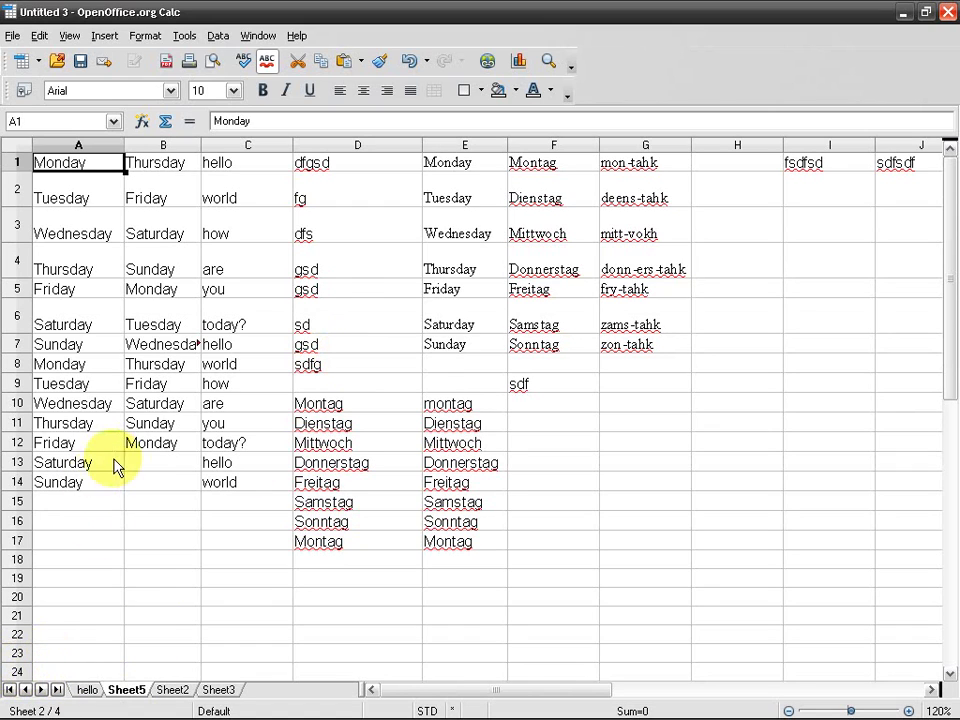
key(Page_Down)
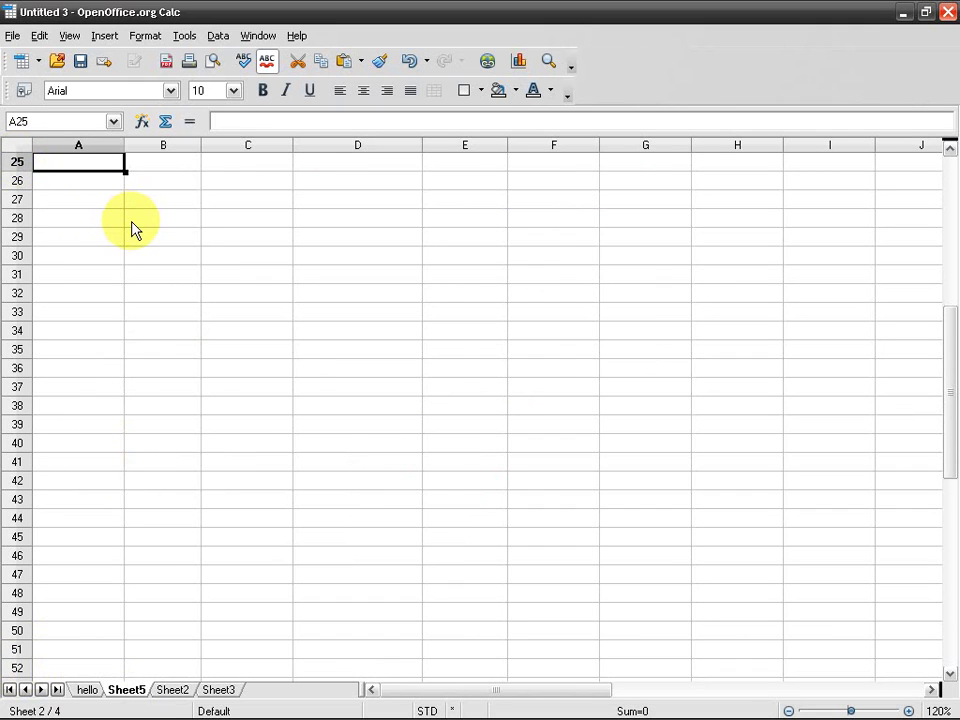
key(Page_Up)
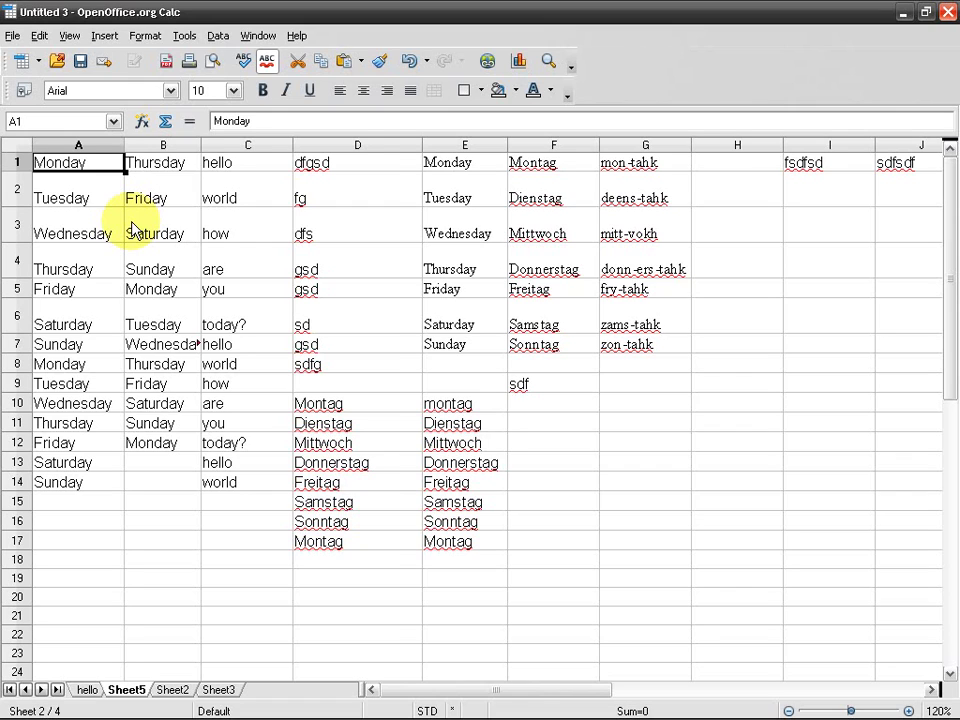
Step: Move one screen sideways to J1 and back, then screen by screen through J1, S1 and AB1, and return to A1
key(alt+Page_Down)
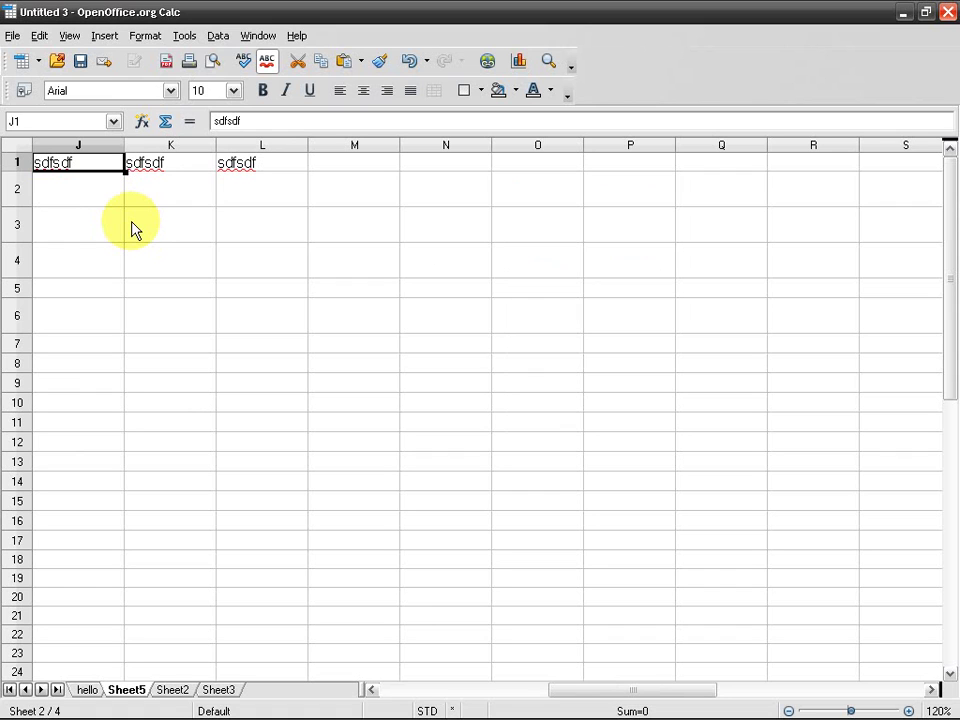
key(alt+Page_Up)
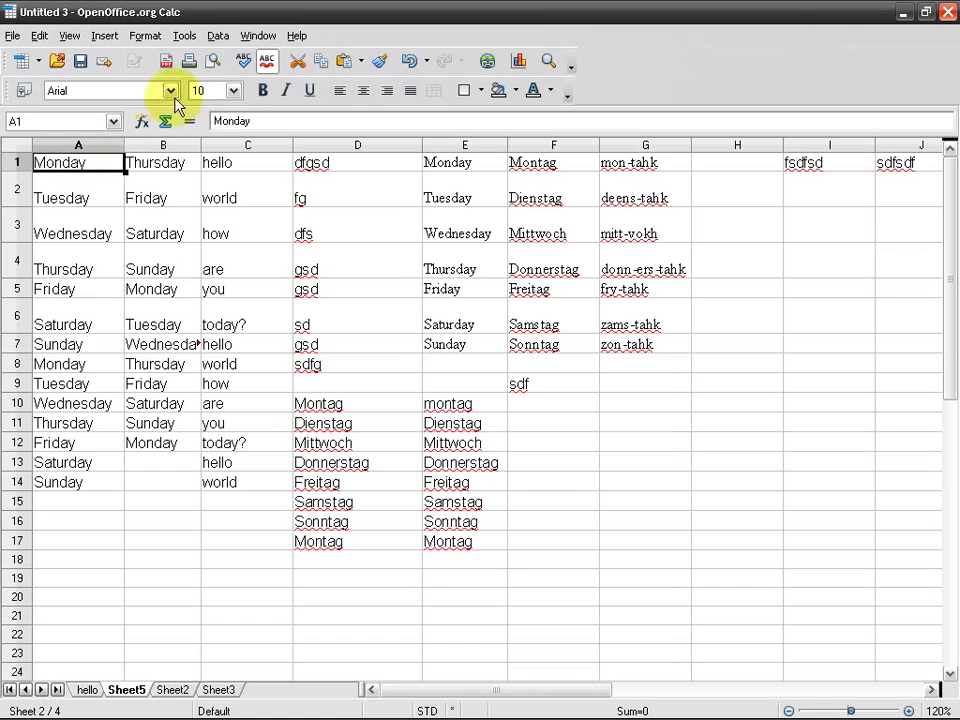
click(898, 153)
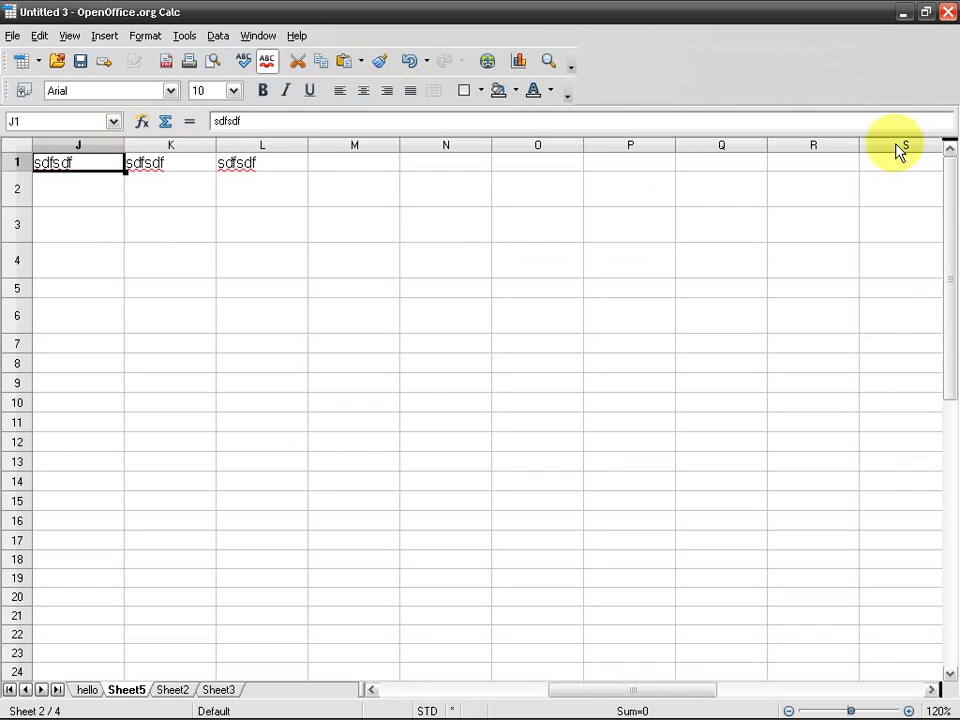
click(899, 150)
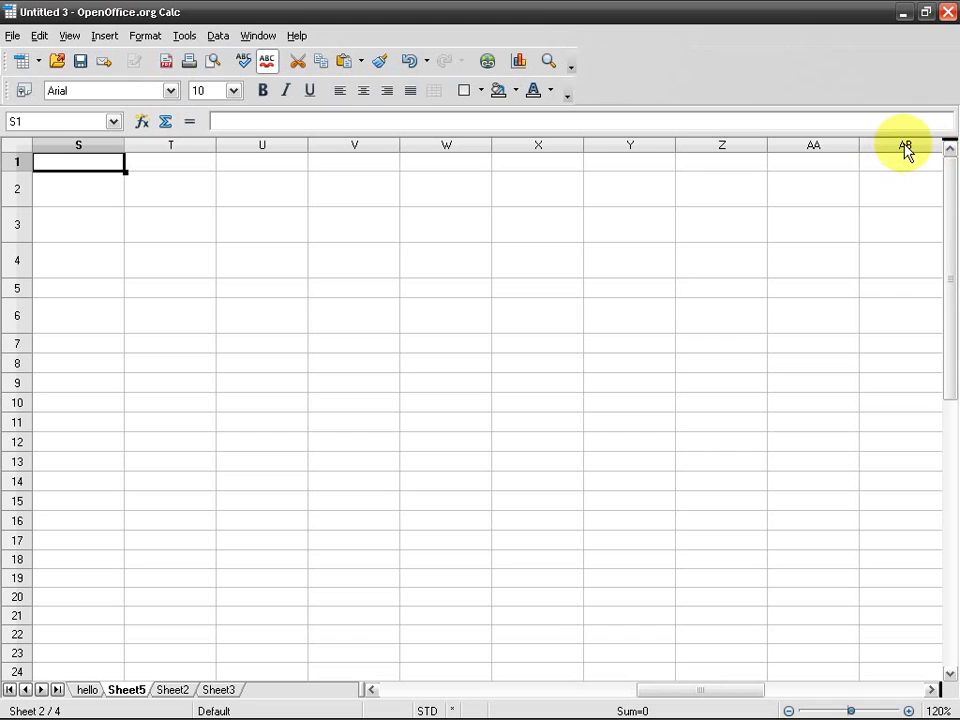
click(905, 150)
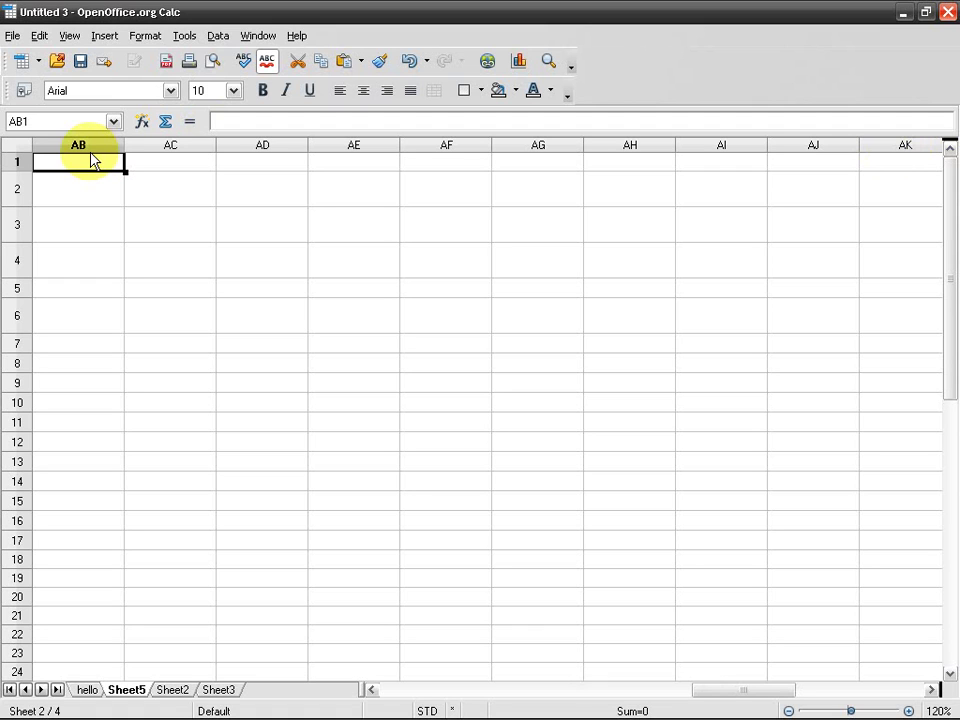
key(ctrl+Home)
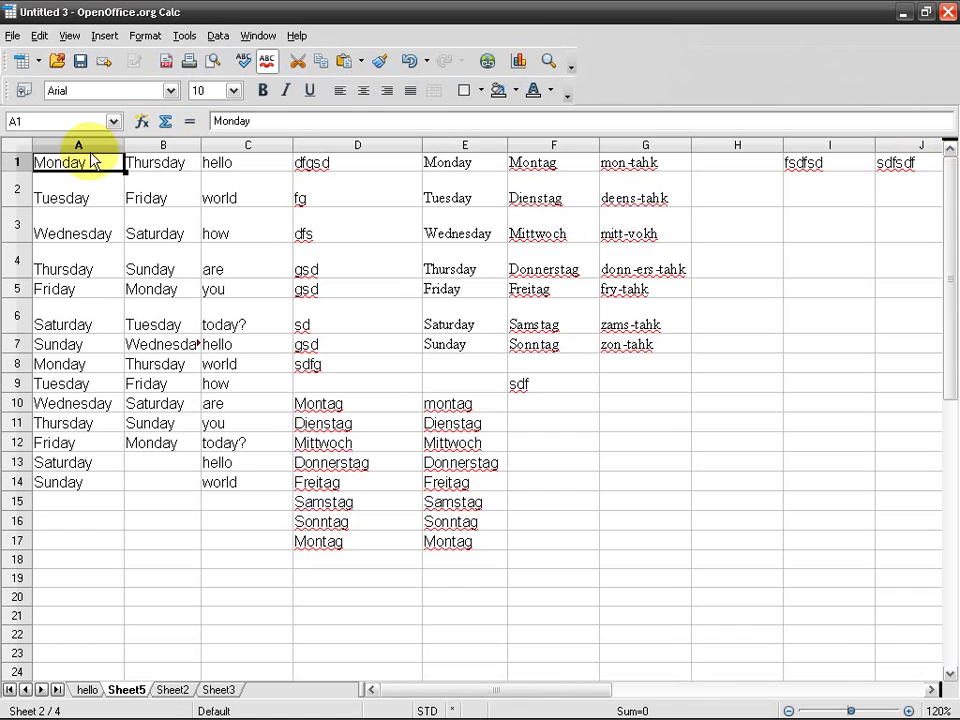
Step: Move cell by cell in all four directions from A1 through the data, ending on E5
key(Down)
key(Down)
key(Right)
key(Right)
key(Right)
key(Right)
key(Down)
key(Down)
key(Left)
key(Left)
key(Up)
key(Right)
key(Right)
key(Up)
key(Down)
key(Down)
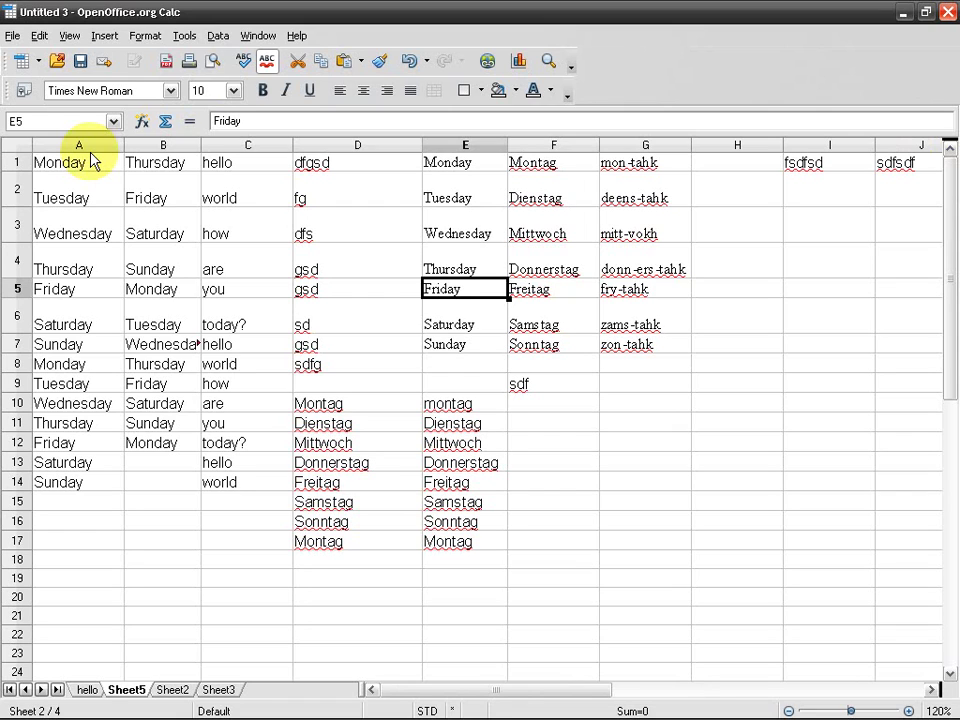
Step: Move cell by cell from E5 by way of C8 to F8, and return to A1
key(Left)
key(Left)
key(Down)
key(Down)
key(Down)
key(Right)
key(Right)
key(Right)
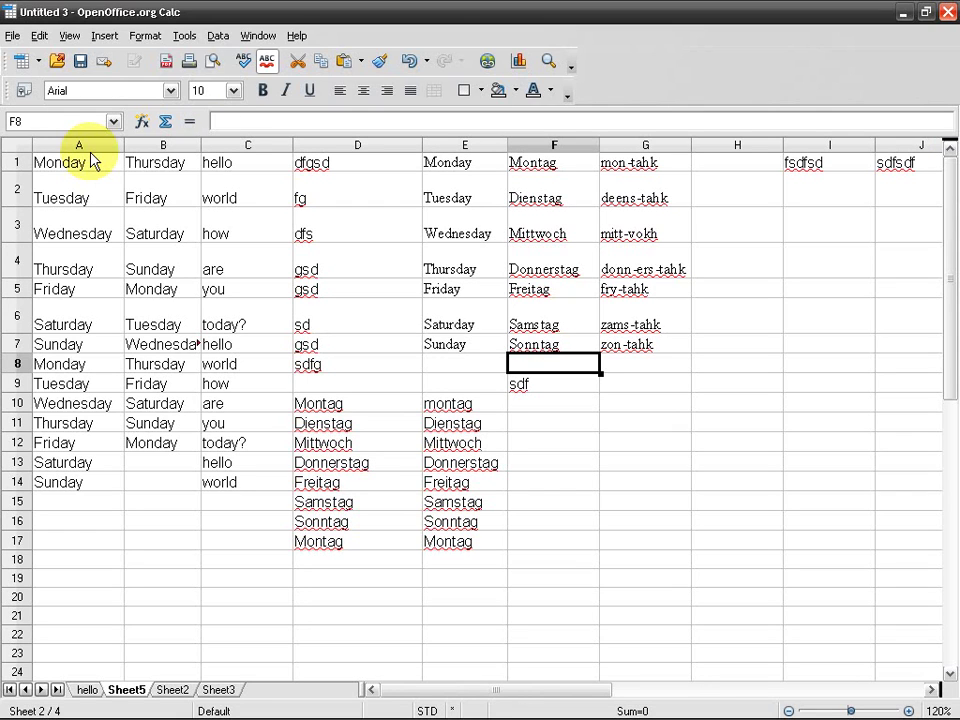
key(ctrl+Home)
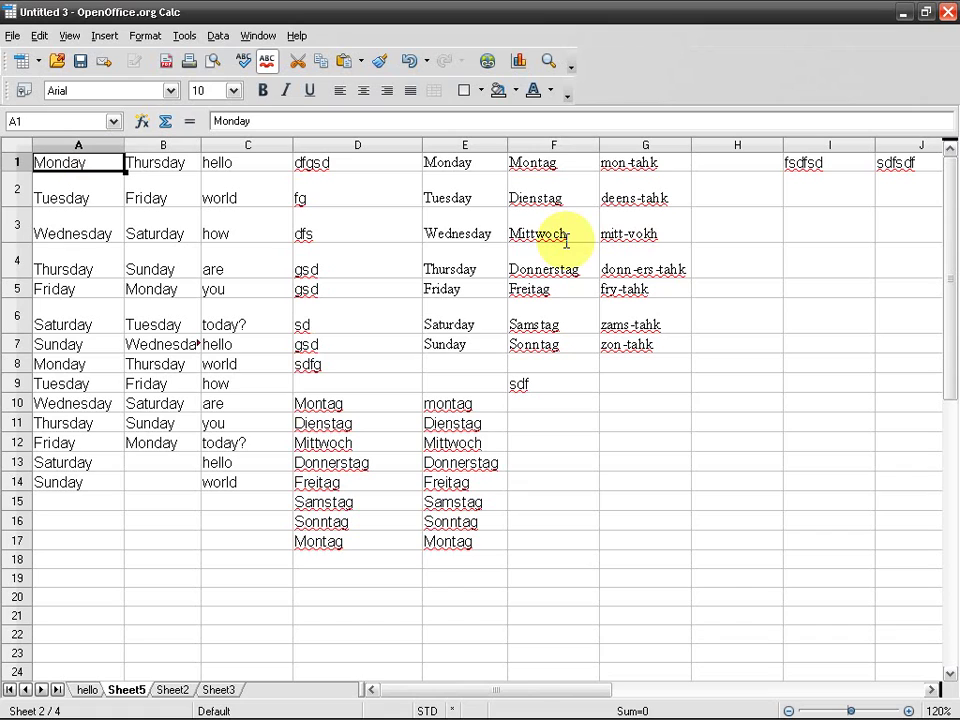
Step: Extend the selection from A1 cell by cell to A1:D1, and collapse it back to A1
key(shift+Right)
key(shift+Right)
key(shift+Right)
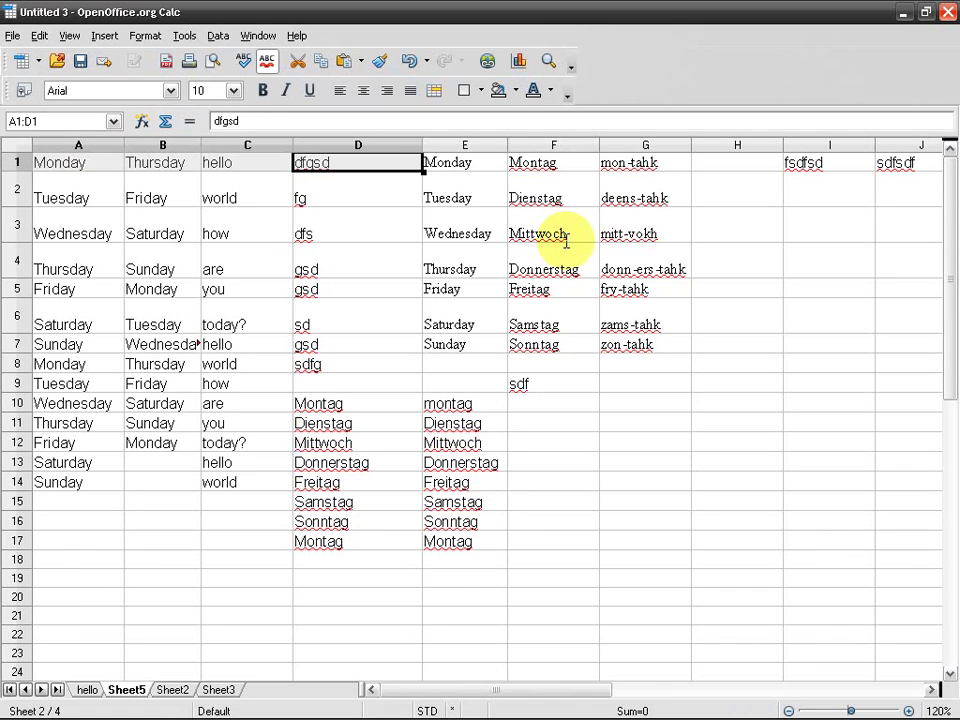
key(Home)
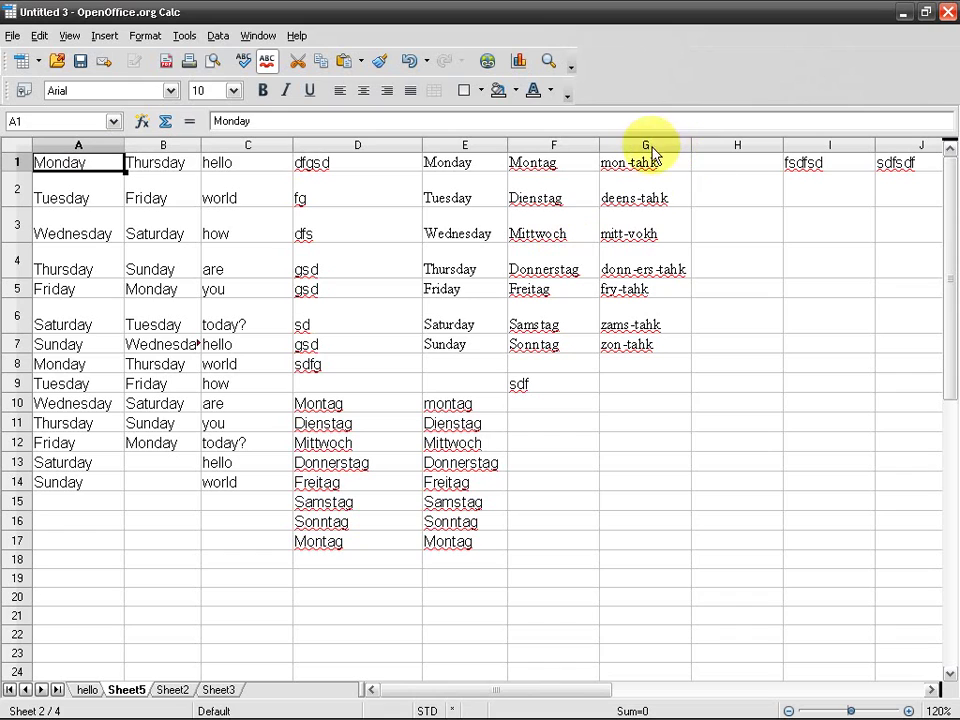
Step: Select the range from G1 back to A1, and reduce the selection to A1 alone
click(650, 172)
shift+click(45, 168)
click(60, 166)
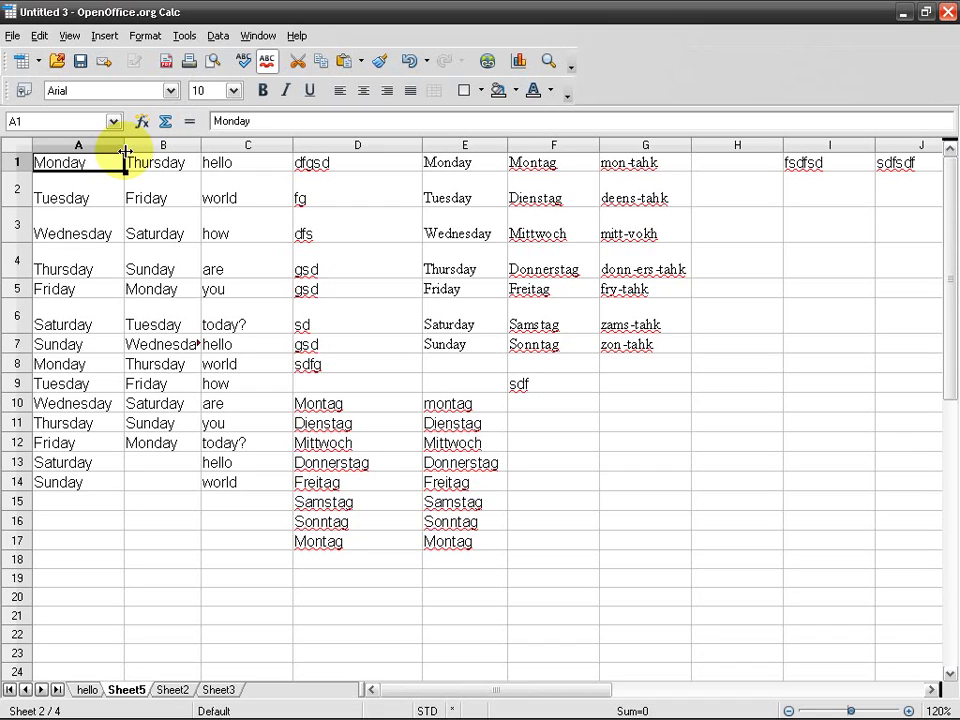
Step: Jump back and forth repeatedly between A1 and the block's edge at G1, ending on A1
key(ctrl+Right)
key(ctrl+Left)
key(ctrl+Right)
key(ctrl+Left)
key(ctrl+Right)
key(ctrl+Left)
key(ctrl+Right)
key(ctrl+Left)
key(ctrl+Right)
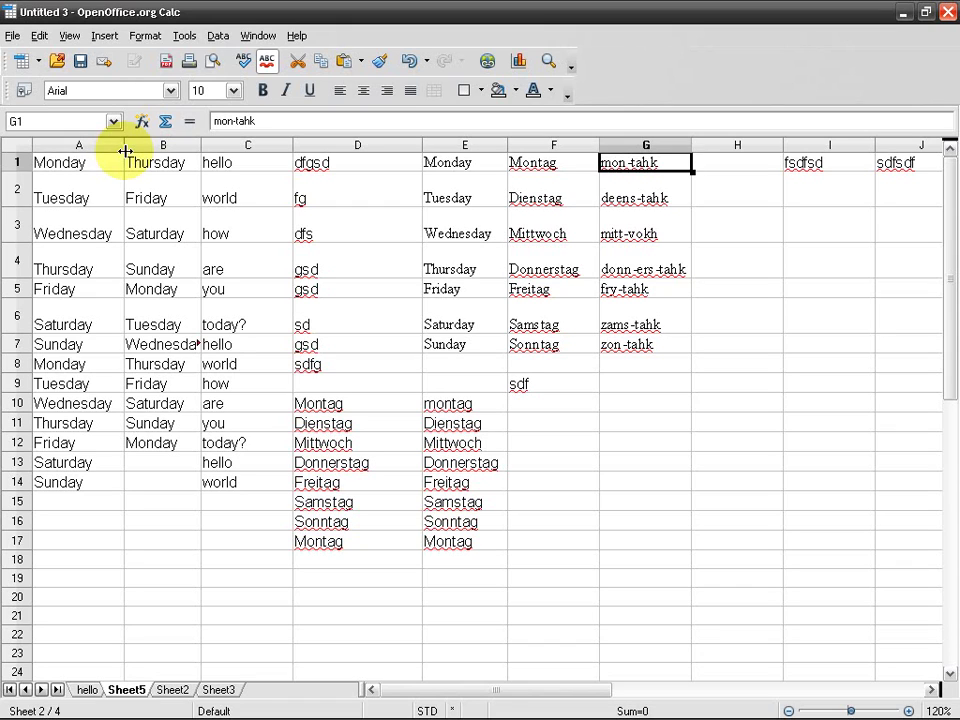
key(ctrl+Left)
key(ctrl+Right)
key(ctrl+Left)
key(ctrl+Right)
key(ctrl+Left)
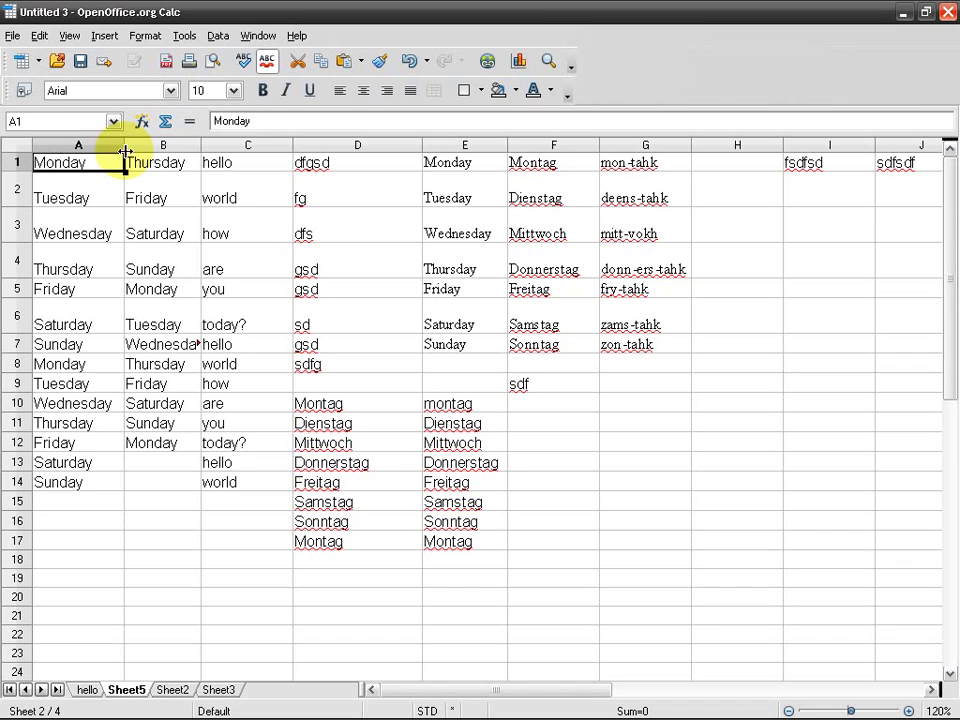
Step: Extend the selection from A1 to the block edge G1 twice and down to A14 once, returning to A1 each time
key(ctrl+shift+Right)
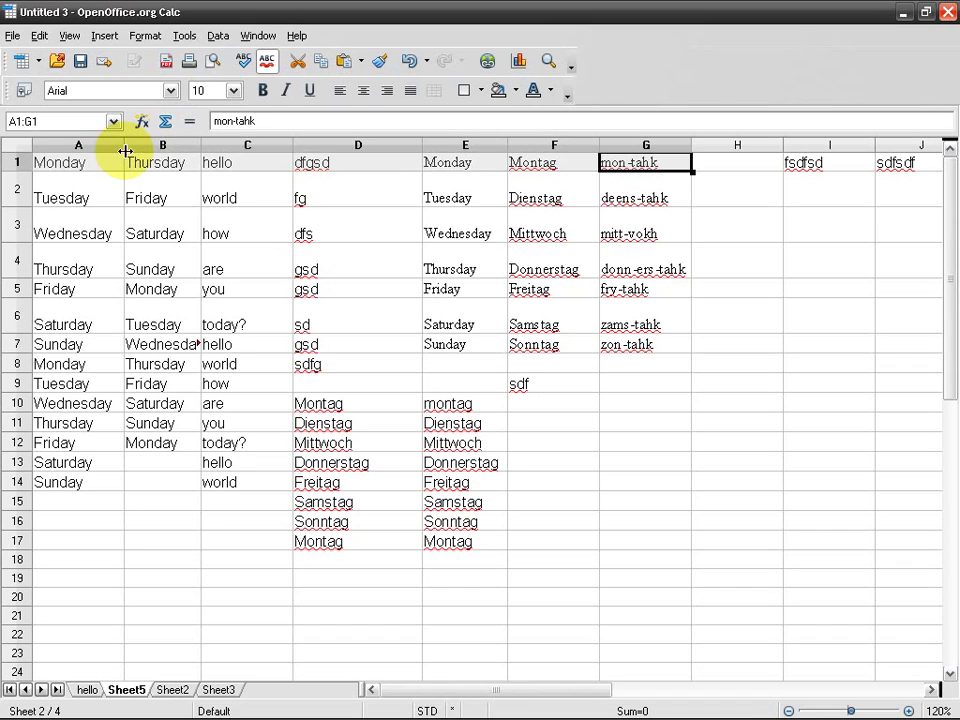
key(ctrl+Left)
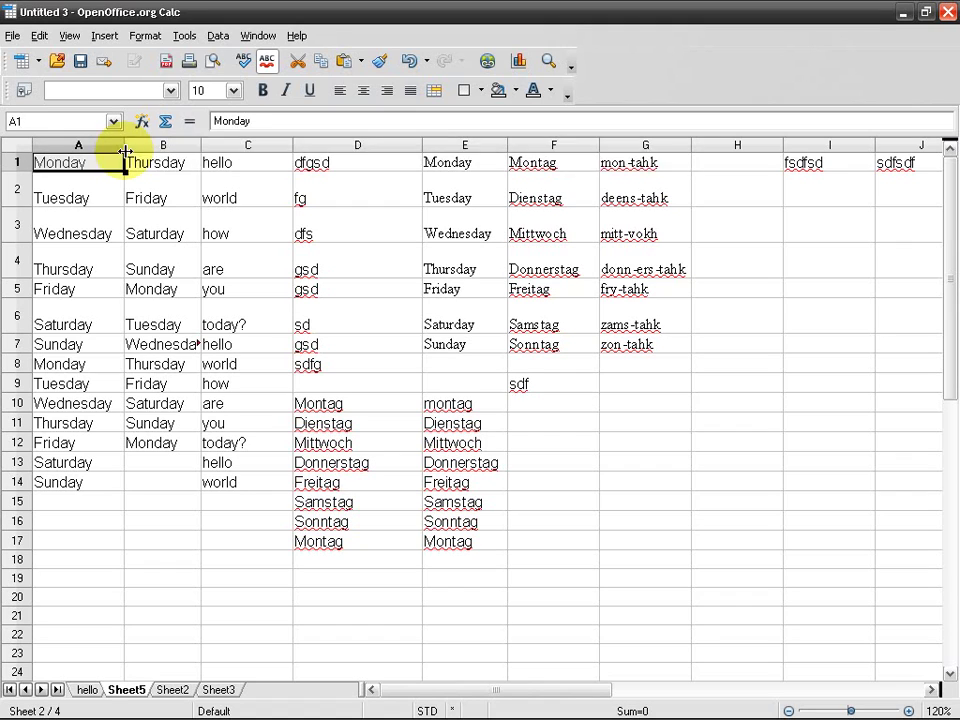
key(ctrl+shift+Right)
key(ctrl+Left)
key(ctrl+shift+Down)
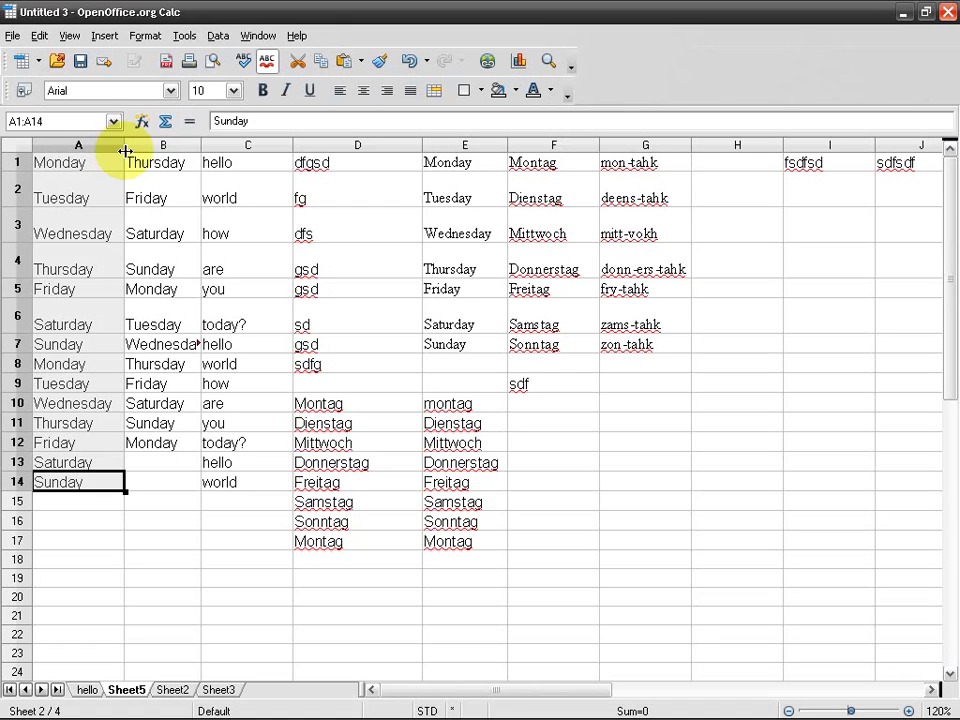
key(ctrl+Home)
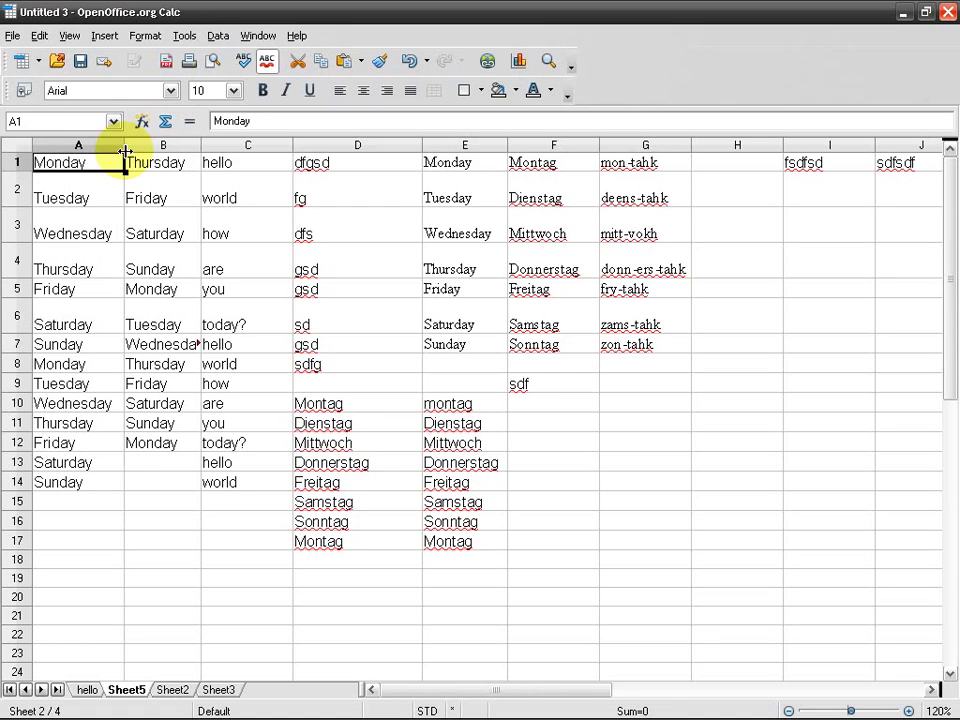
Step: Move one screen down and back, extend the selection one screen down to A1:A25, and return to A1
key(Page_Down)
key(Page_Up)
key(shift+Page_Down)
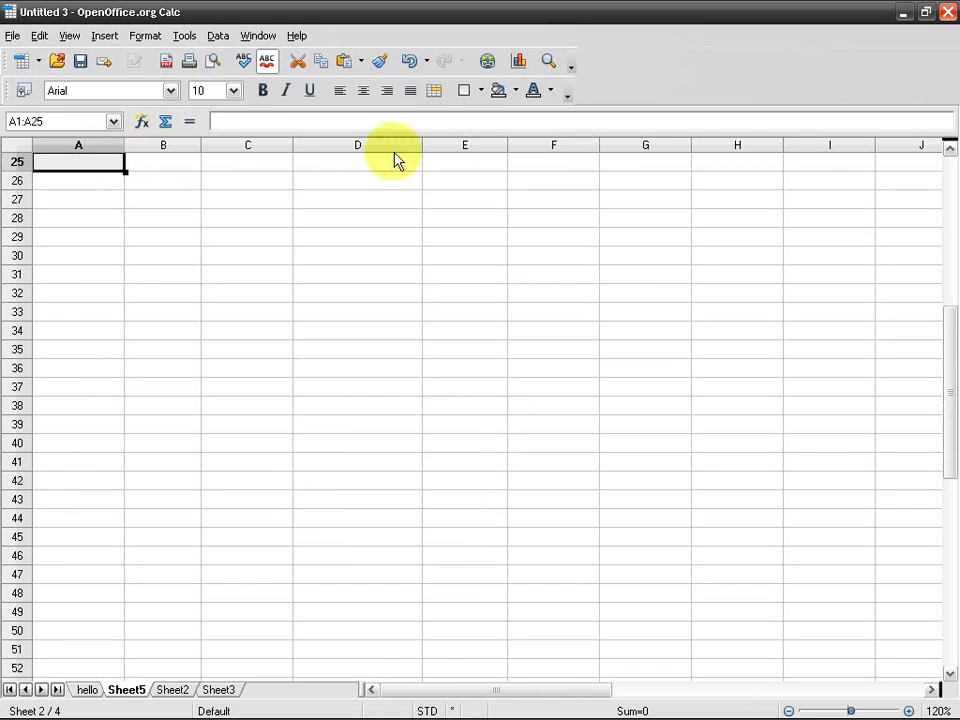
drag(954, 424, 956, 207)
click(120, 165)
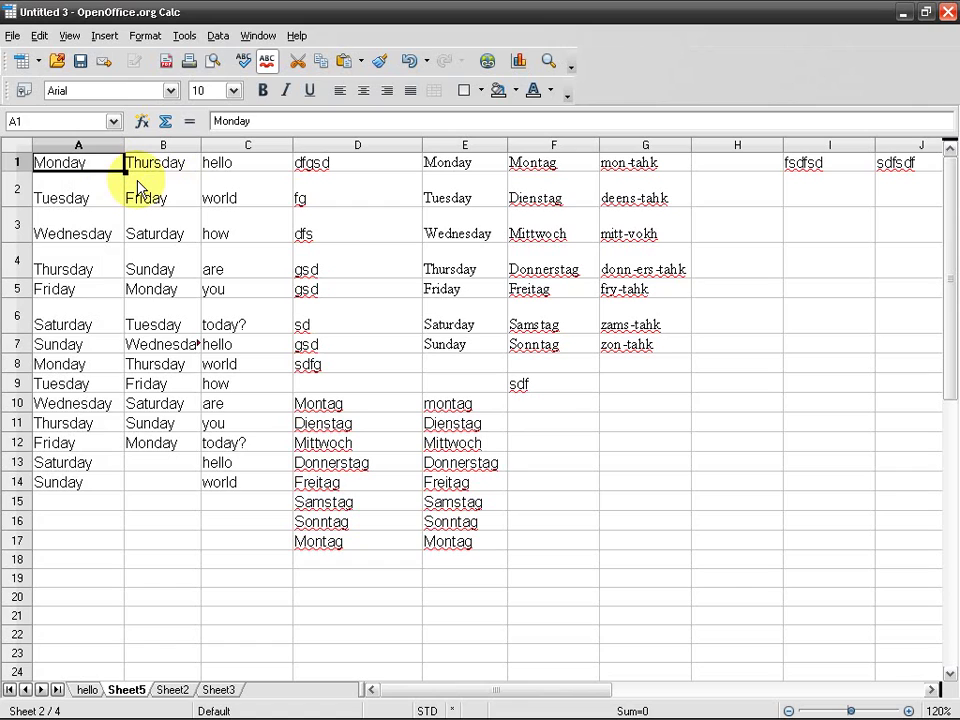
Step: Move cell by cell to D3 and select the entire contiguous data range around it, A1:G17
key(Down)
key(Right)
key(Right)
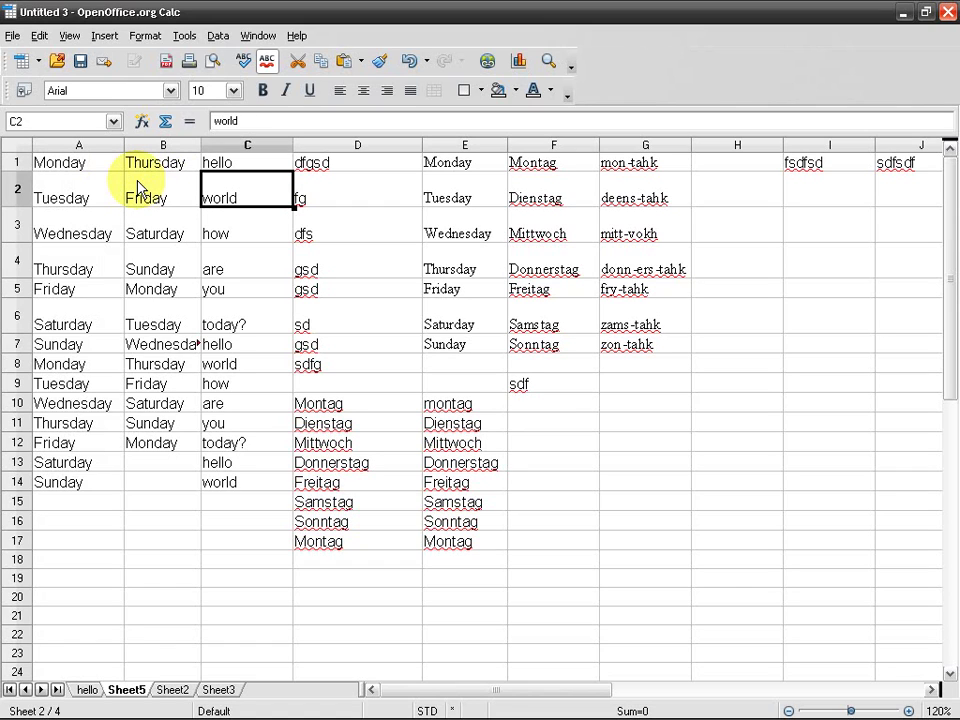
key(Right)
key(Down)
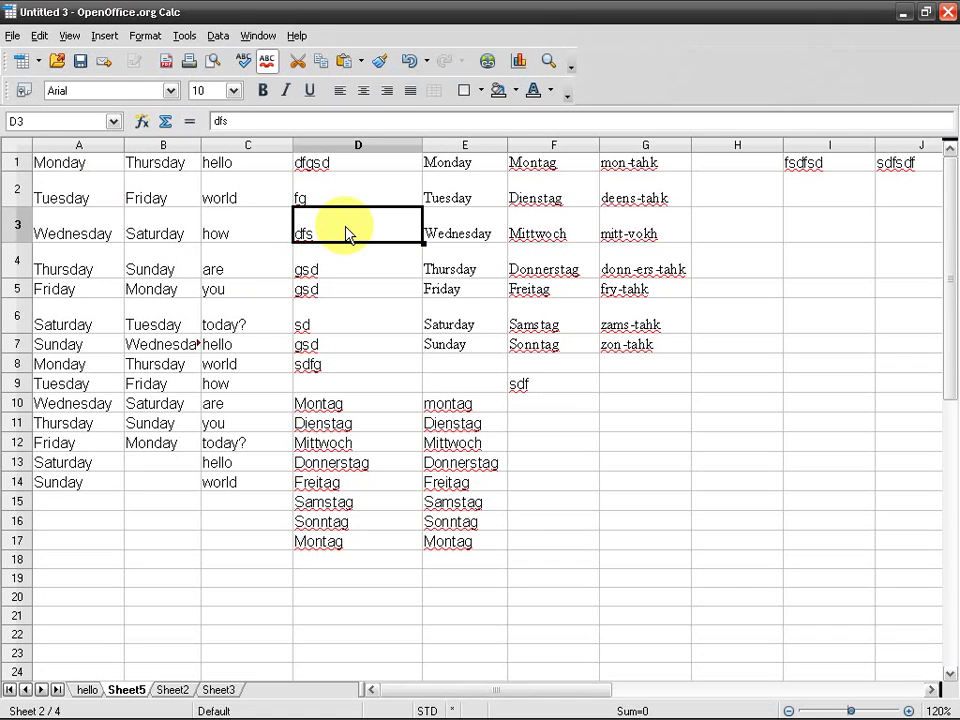
key(ctrl+KP_Multiply)
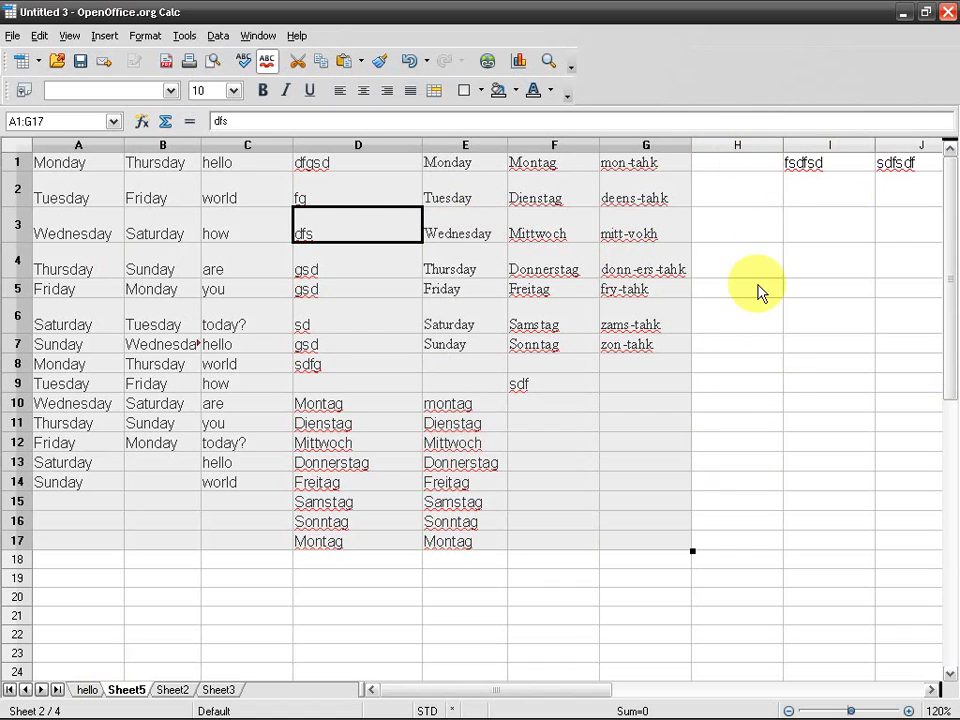
Step: Enter ewerwe in H1 and select the entire contiguous data range around D3, A1:L17
click(752, 172)
text(ewerwe)
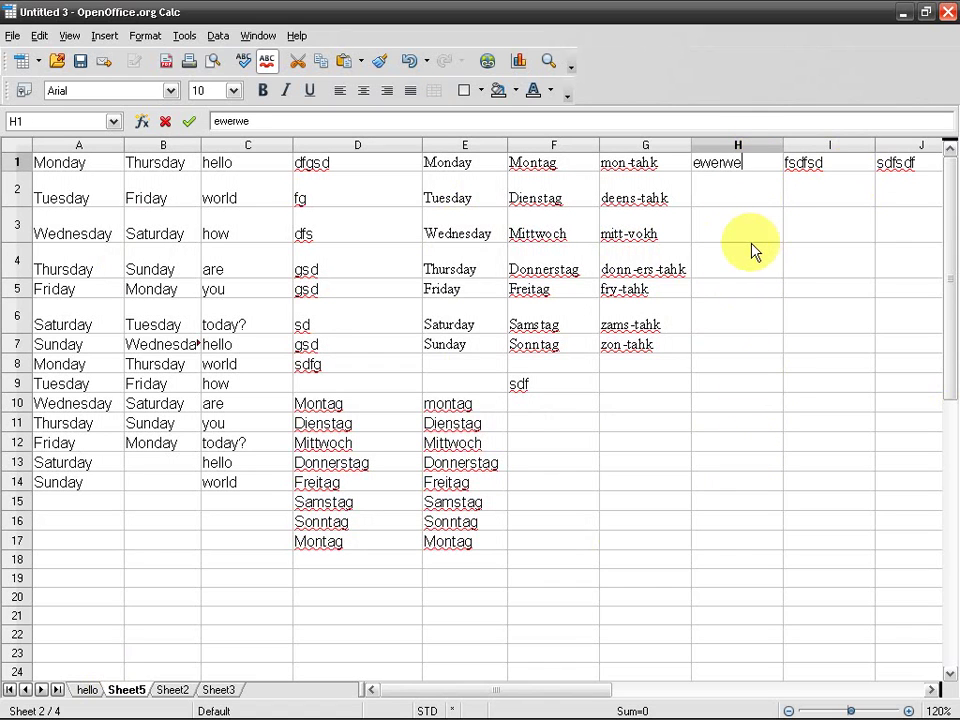
click(360, 233)
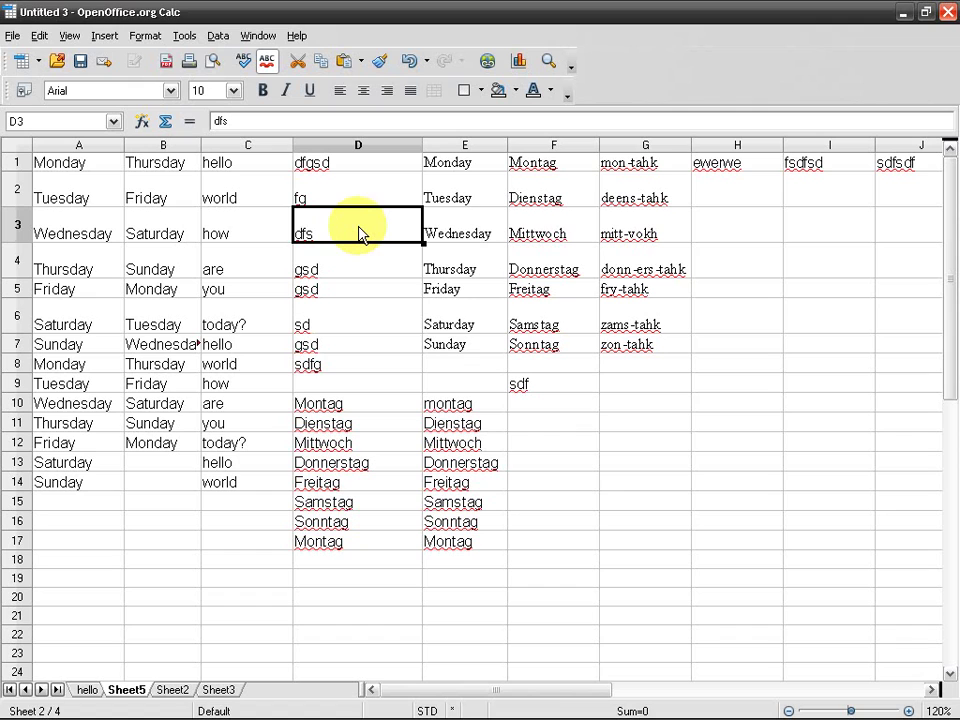
key(ctrl+KP_Multiply)
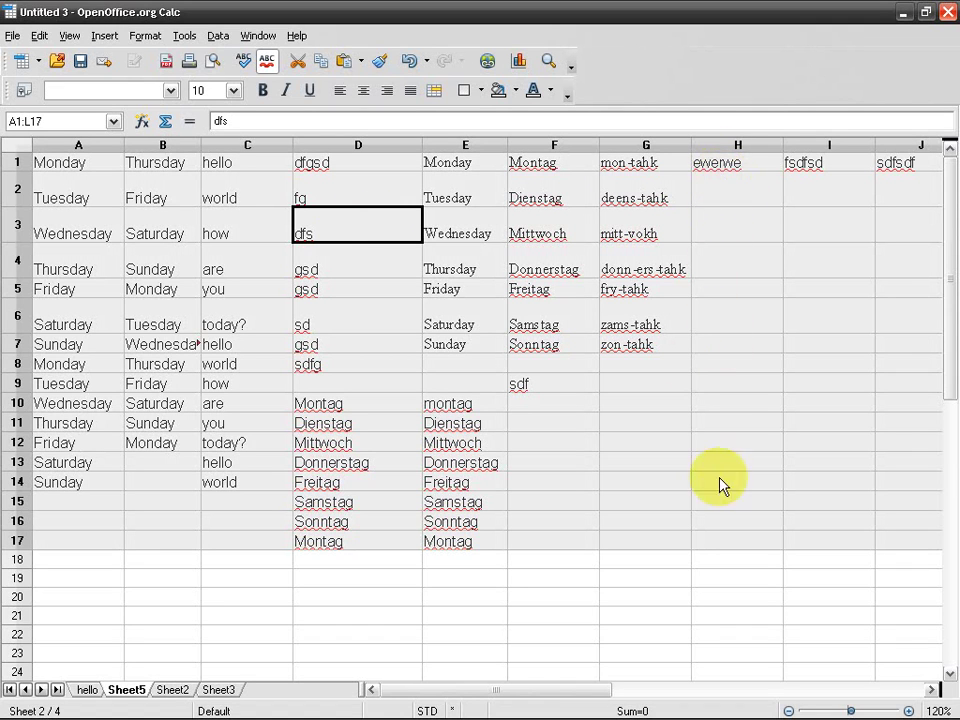
Step: Delete all contents of column H, using the Delete all option
drag(448, 690, 600, 379)
right_click(735, 148)
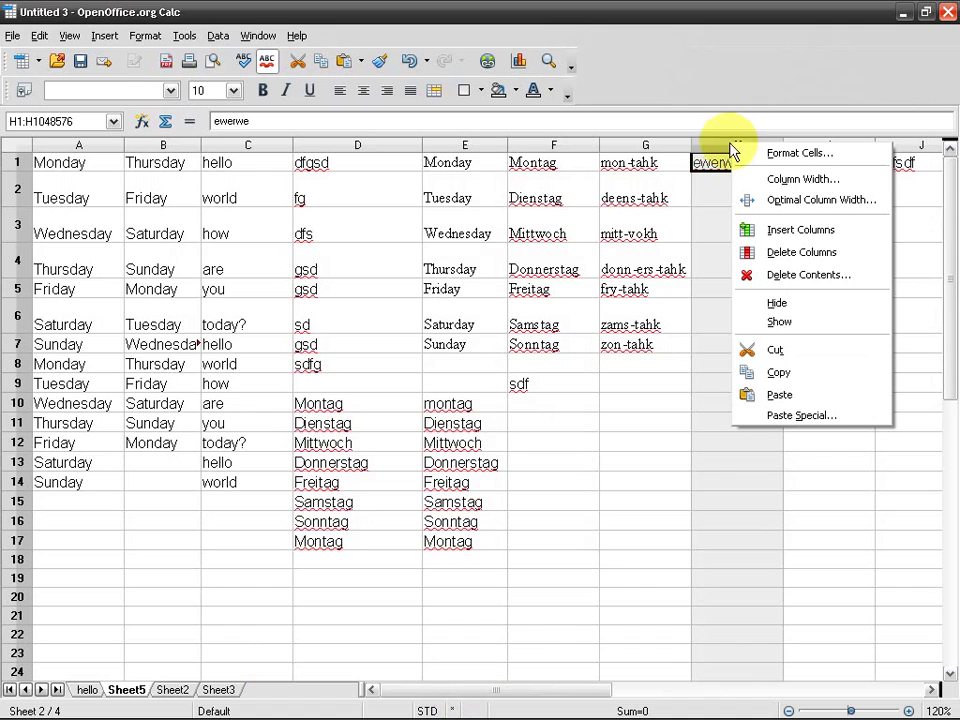
click(731, 148)
right_click(731, 150)
click(828, 278)
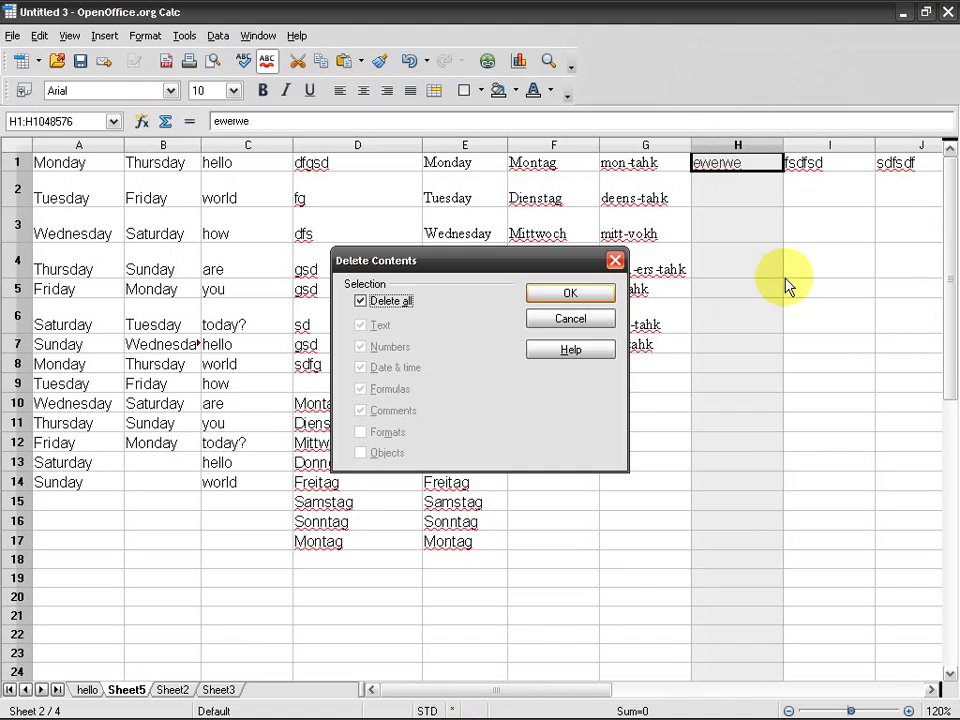
click(565, 293)
Step: Go to C4 and select the entire contiguous data range around it, A1:G17
click(307, 257)
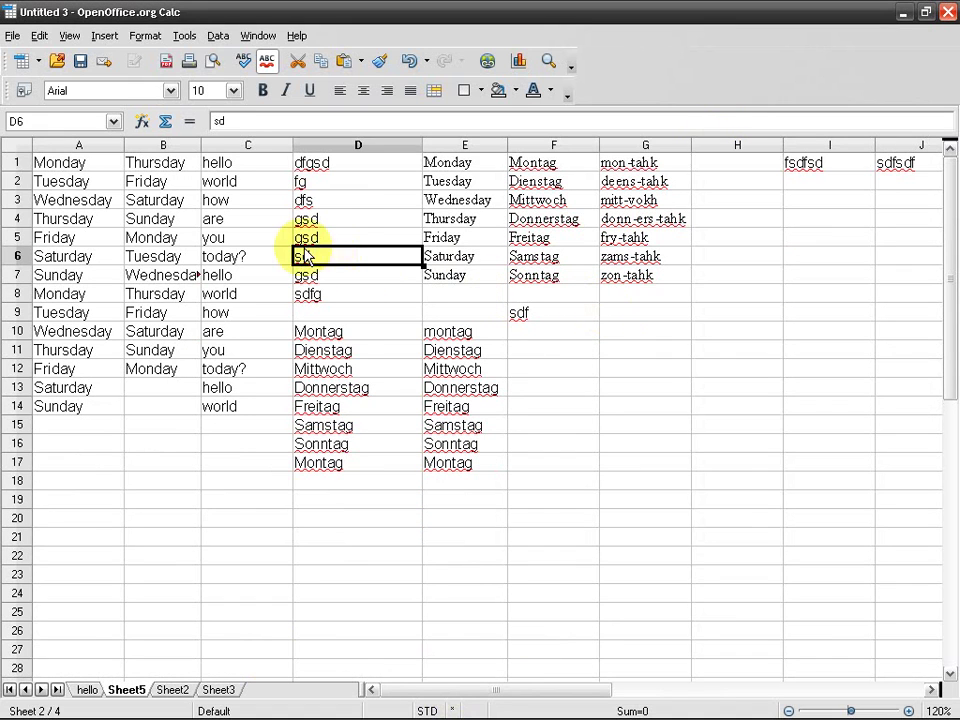
click(326, 241)
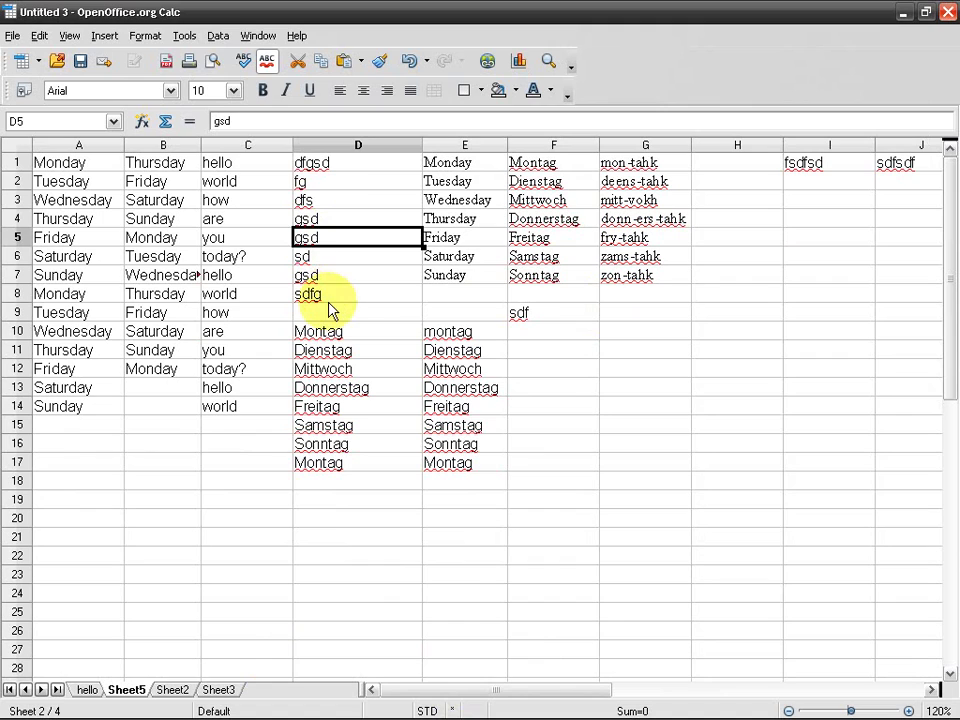
click(258, 227)
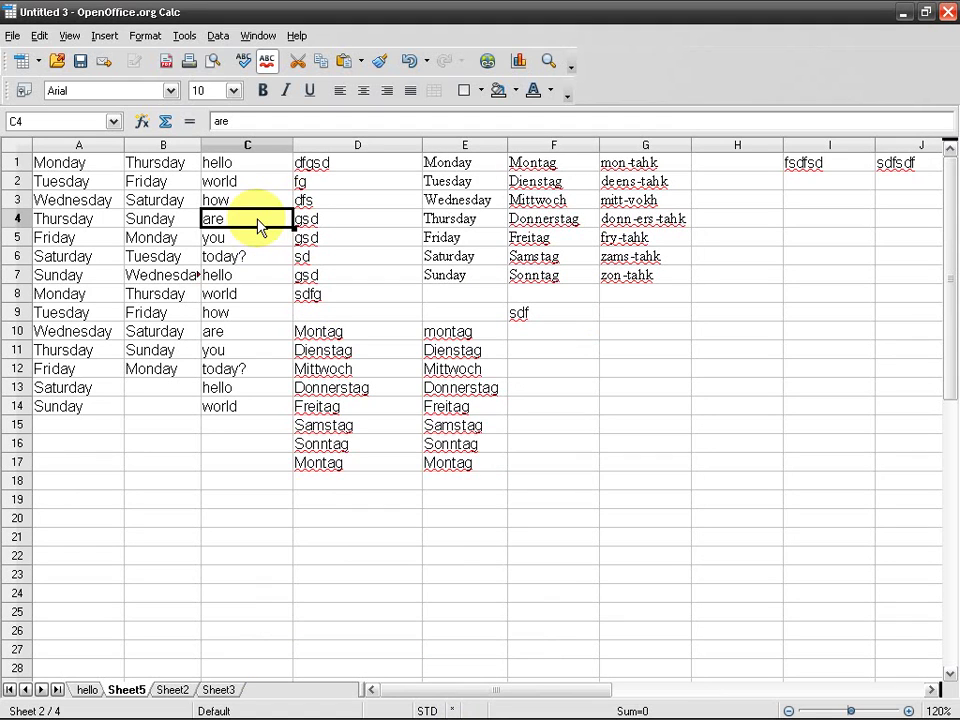
key(ctrl+KP_Multiply)
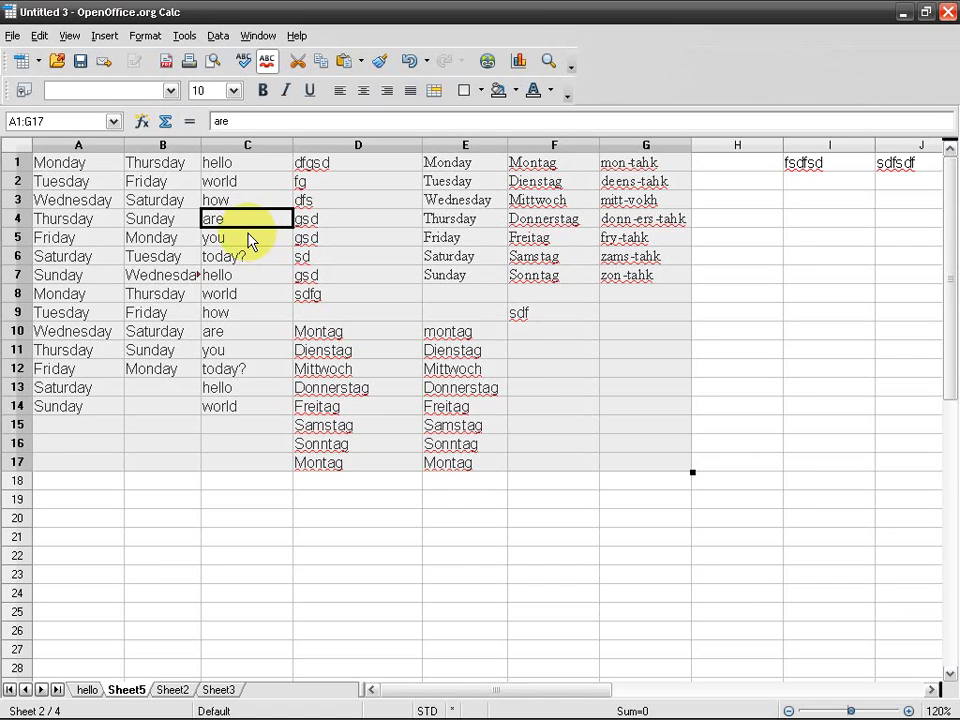
Step: Insert a cell at D4 with the existing cells shifted down, and undo the insertion
click(250, 240)
click(330, 226)
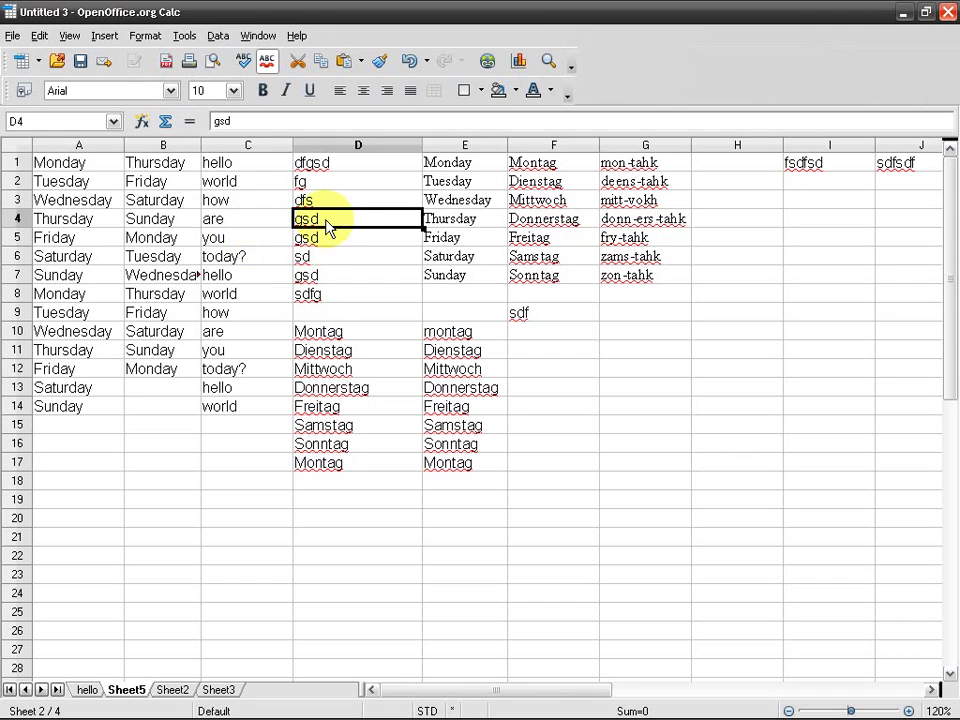
right_click(339, 222)
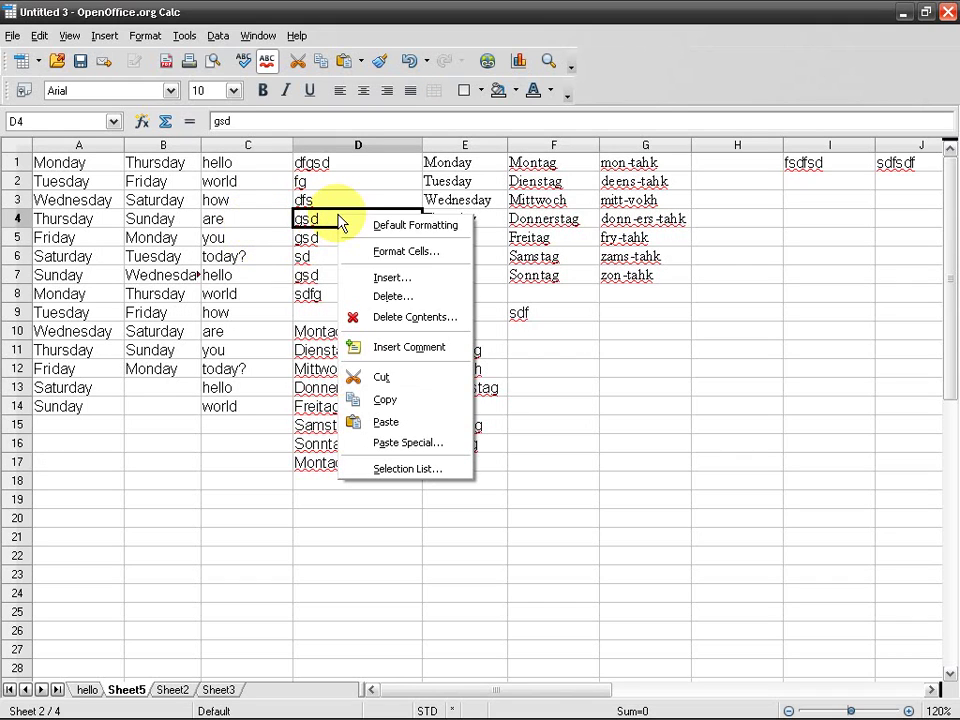
click(428, 279)
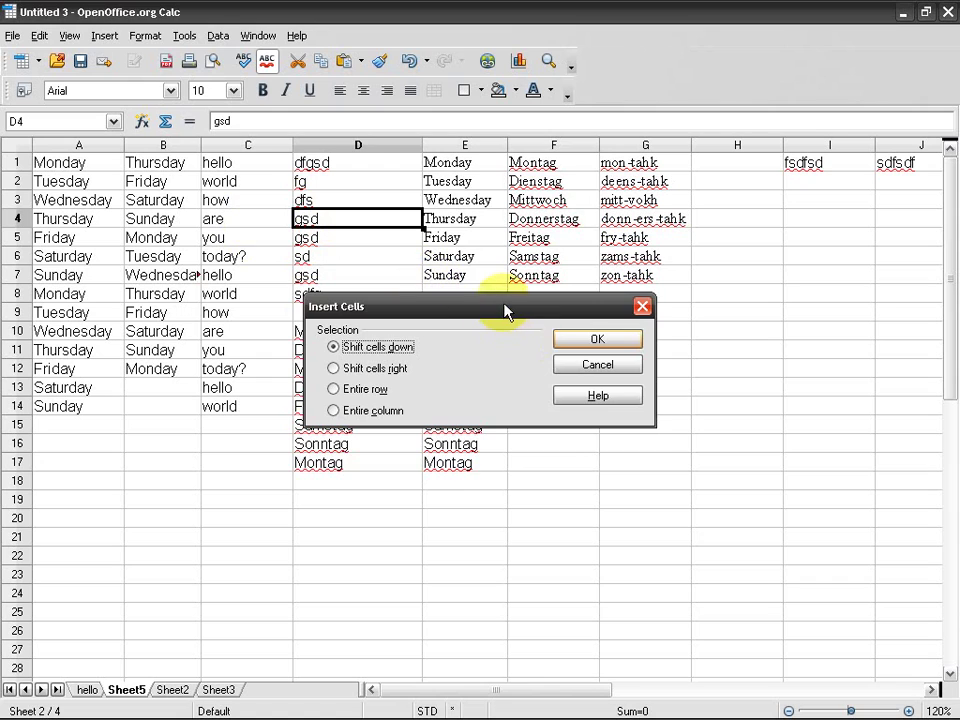
drag(505, 313, 505, 368)
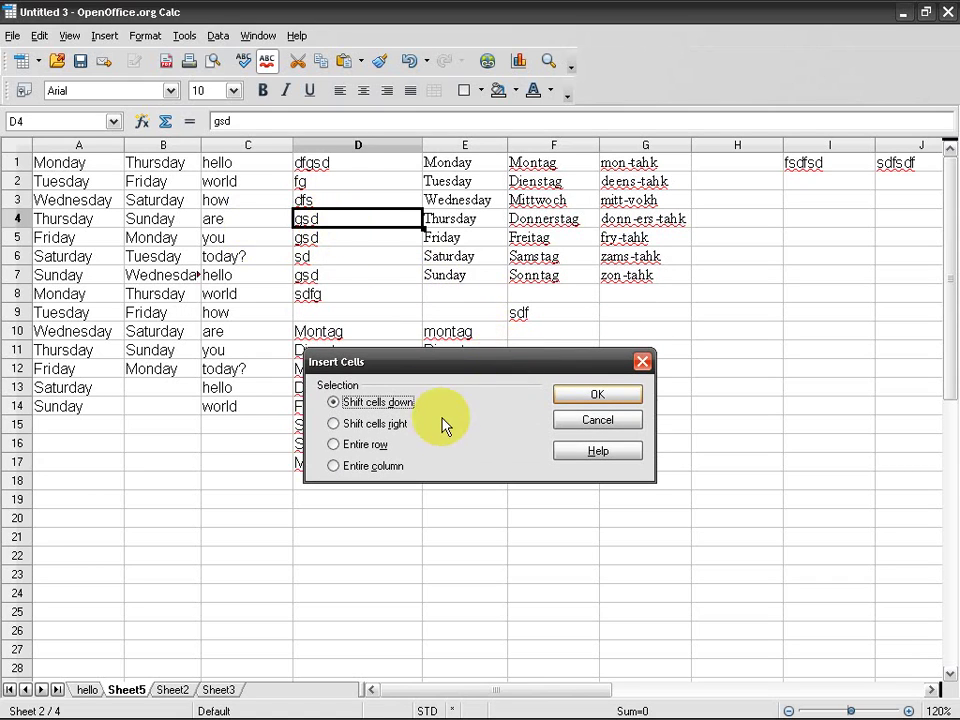
click(592, 398)
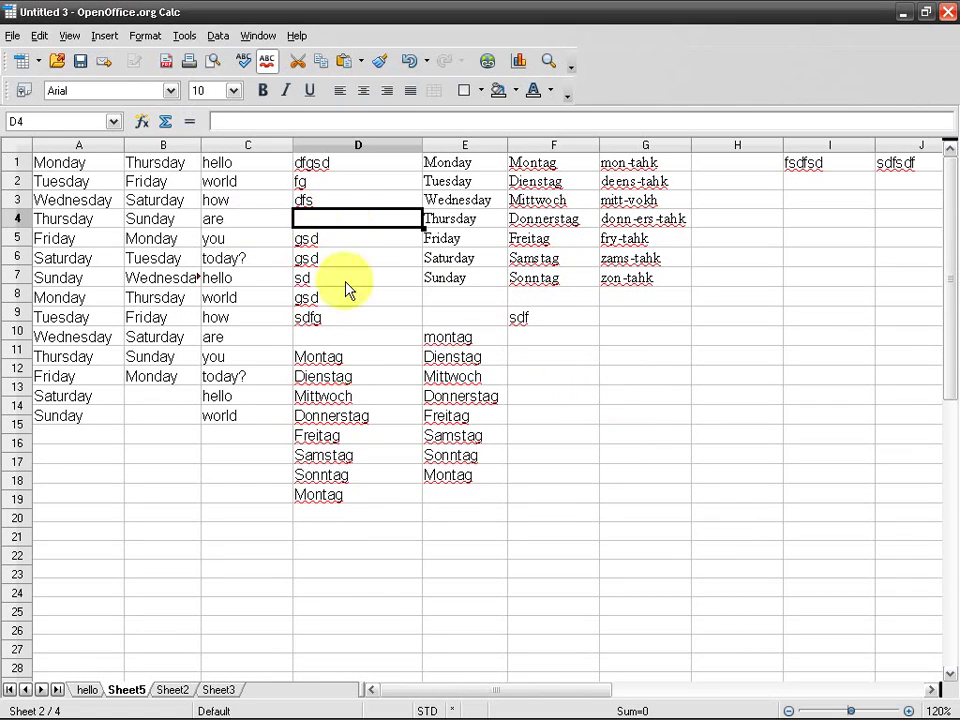
click(409, 61)
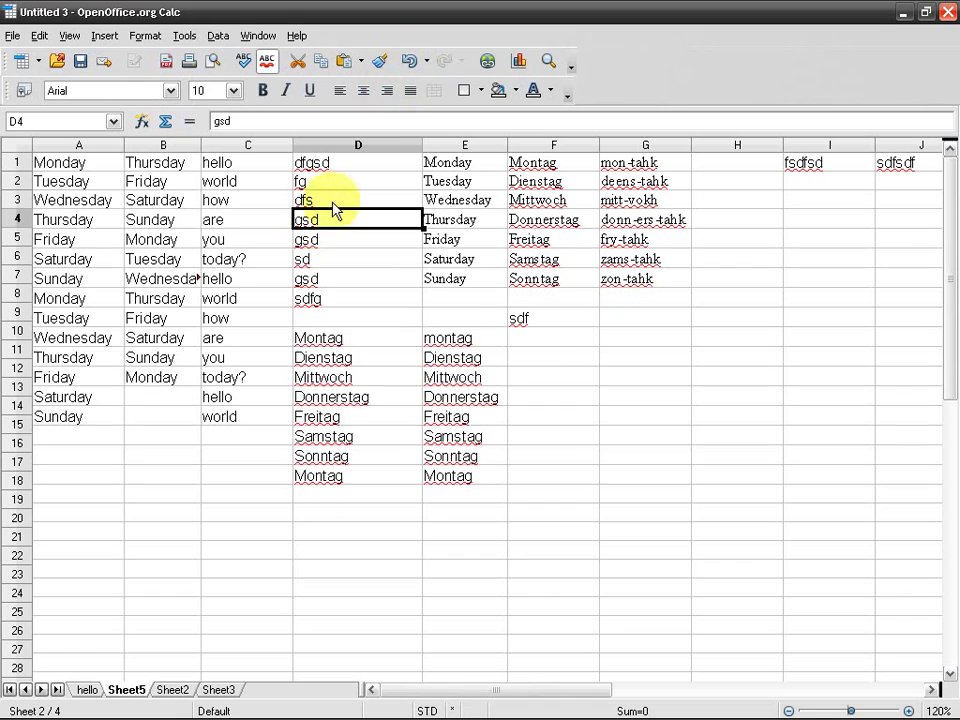
Step: Repeat the cell insertion at D4 with the Shift cells down option, and undo it again
right_click(316, 221)
click(287, 241)
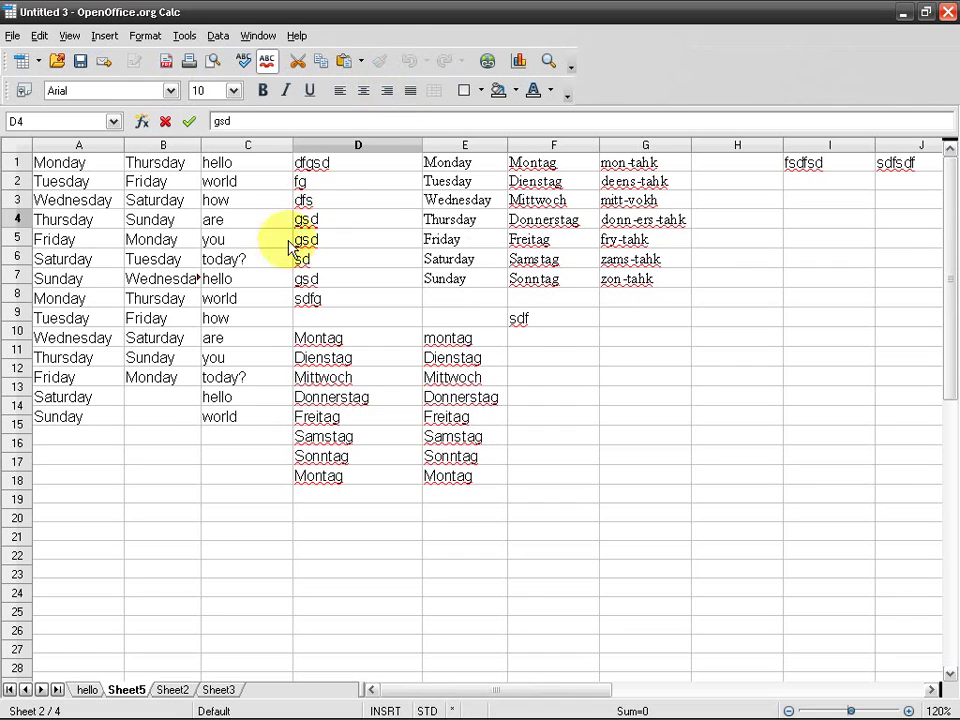
right_click(343, 216)
click(431, 283)
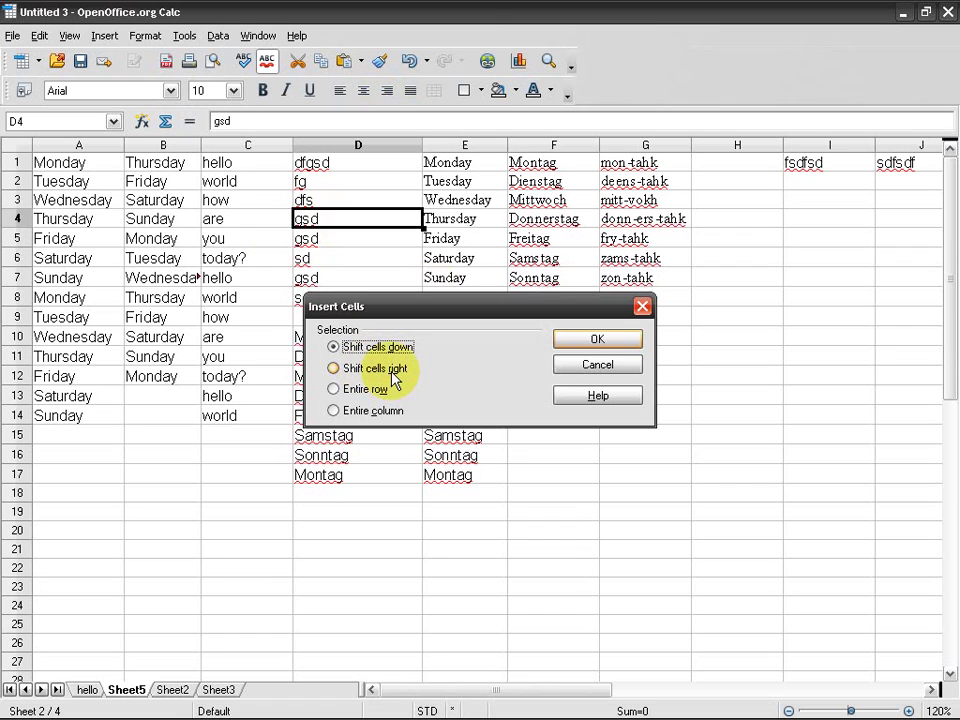
click(597, 339)
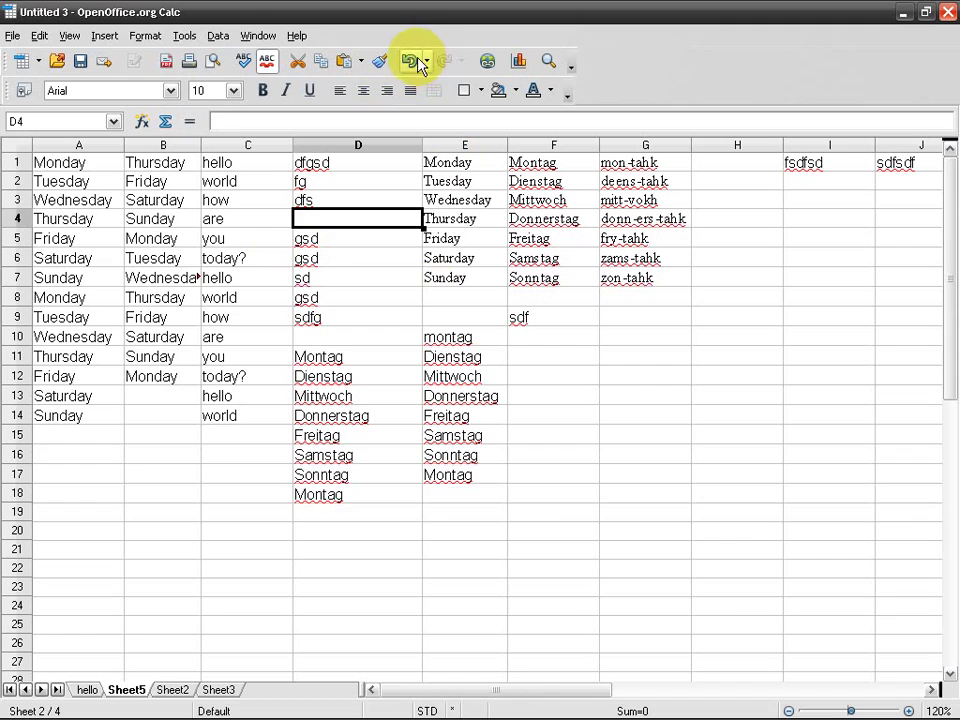
click(410, 61)
Step: Insert a cell at D4 with the existing cells in row 4 shifted right
right_click(340, 222)
click(380, 280)
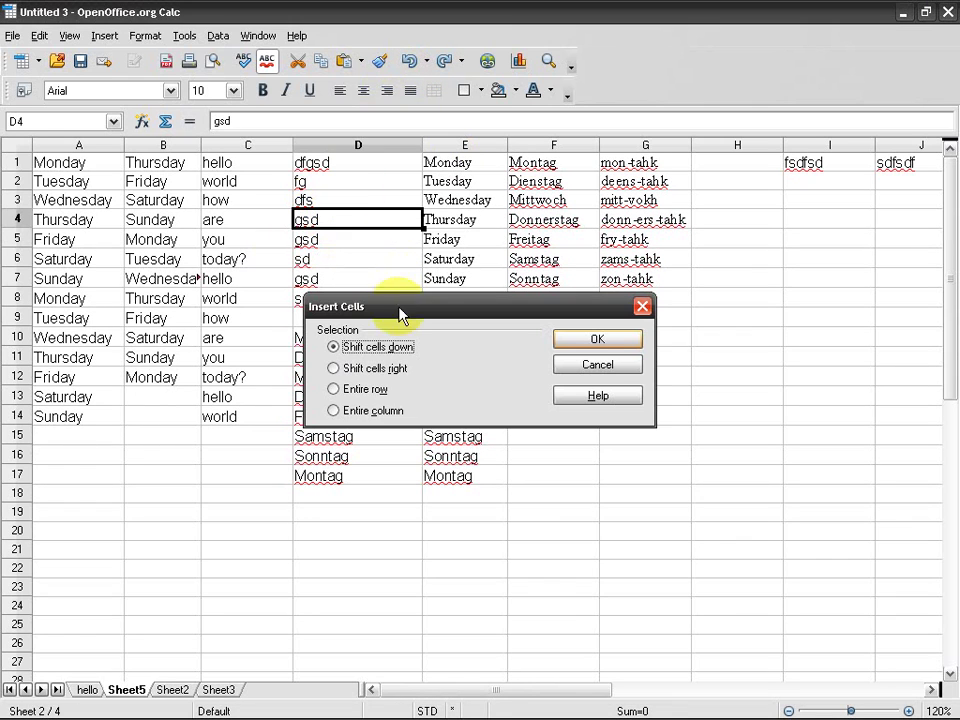
click(390, 369)
click(575, 339)
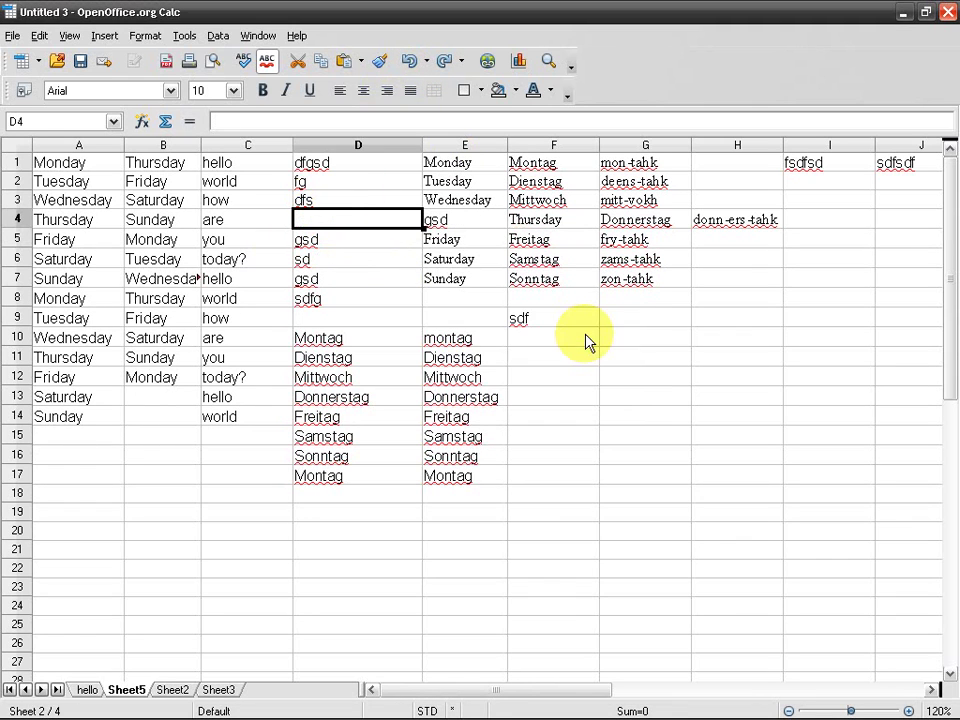
Step: Insert an entire row at D4, and undo both the row insertion and the preceding shift of cells to the right
right_click(338, 228)
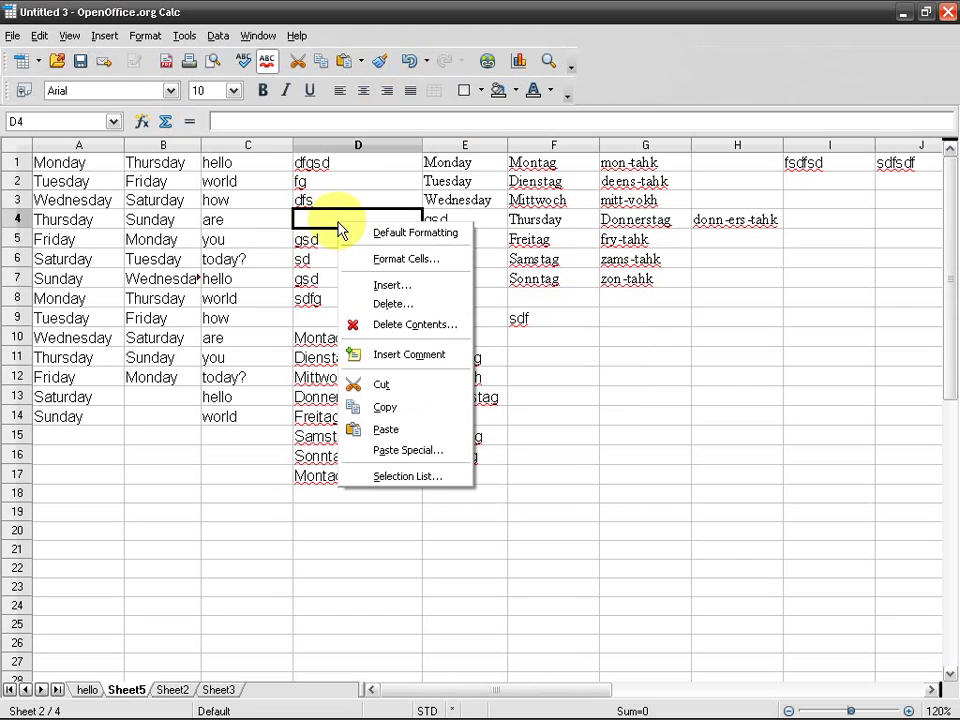
click(386, 283)
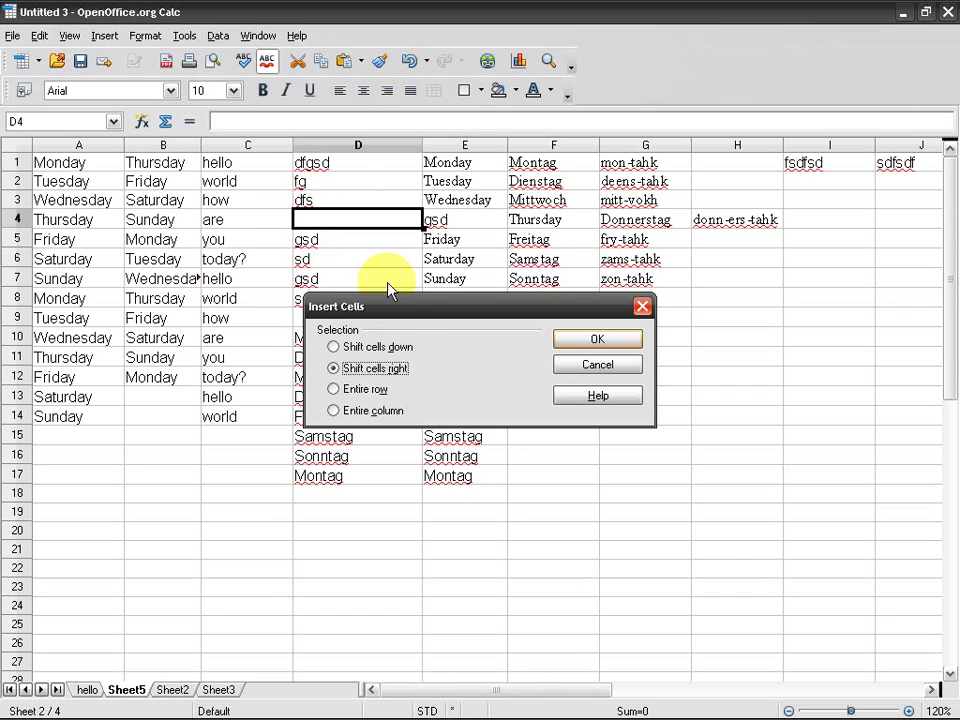
click(365, 389)
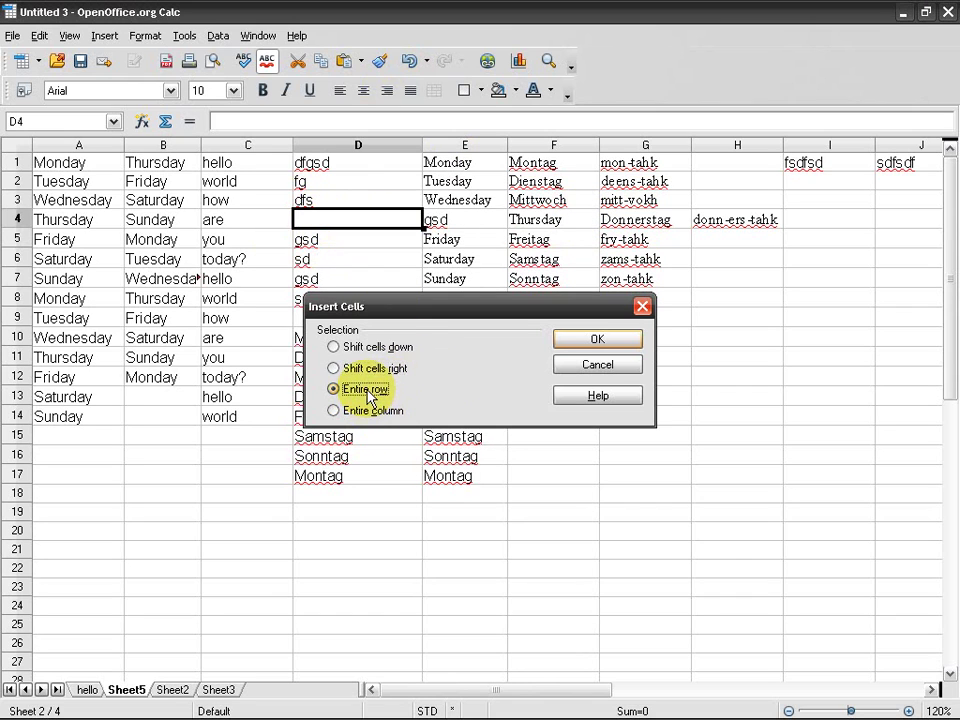
click(594, 341)
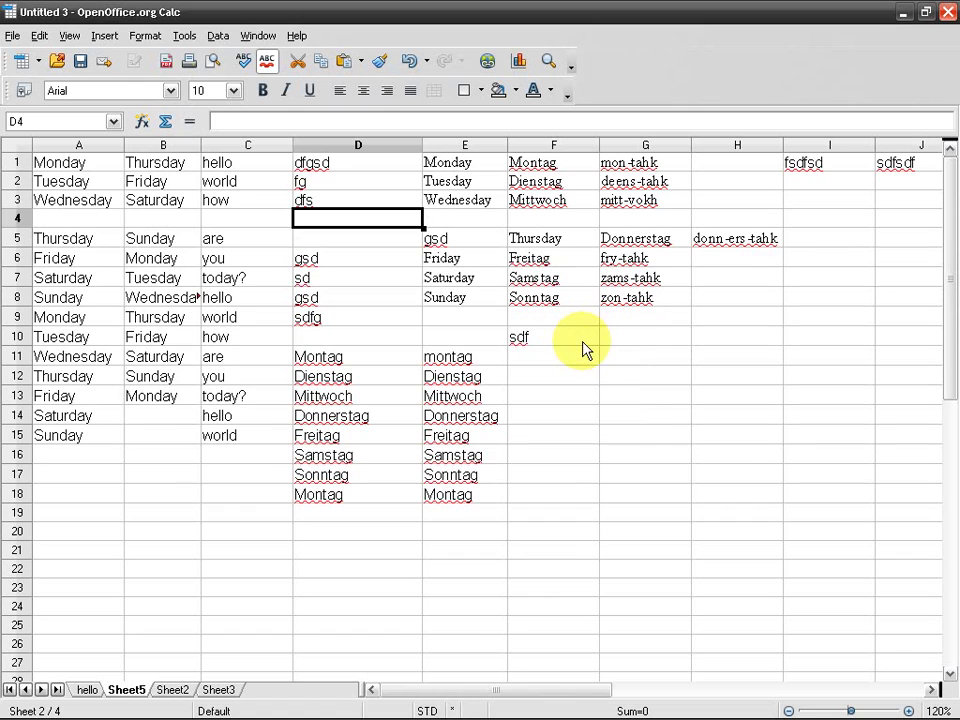
click(408, 62)
click(408, 62)
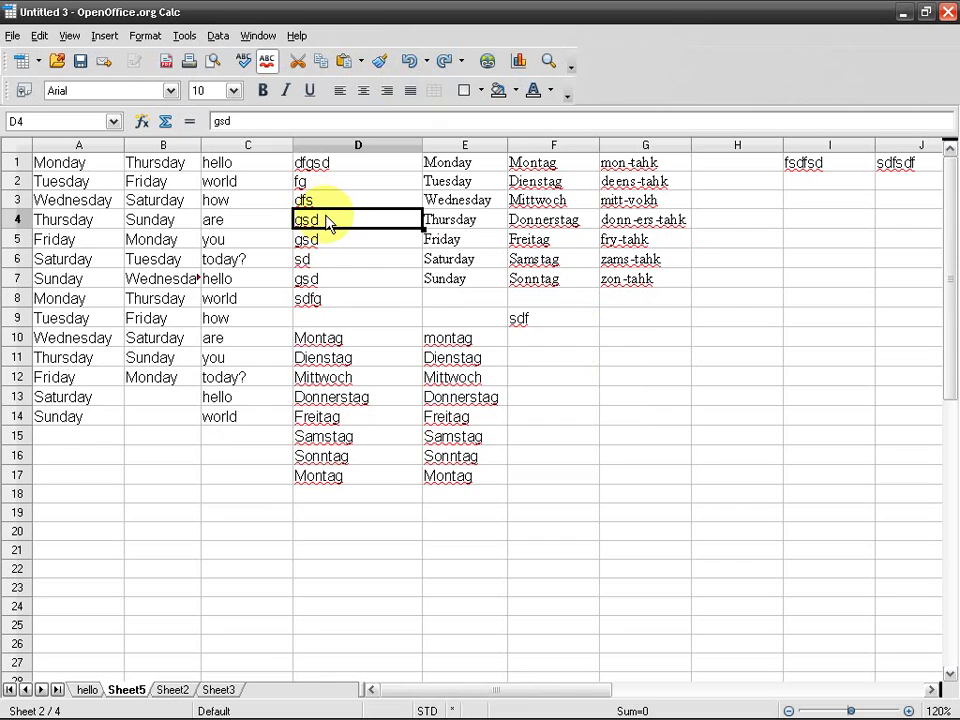
Step: Open the Delete Cells, Insert Cells and again the Delete Cells options for D4, cancelling each one
right_click(328, 221)
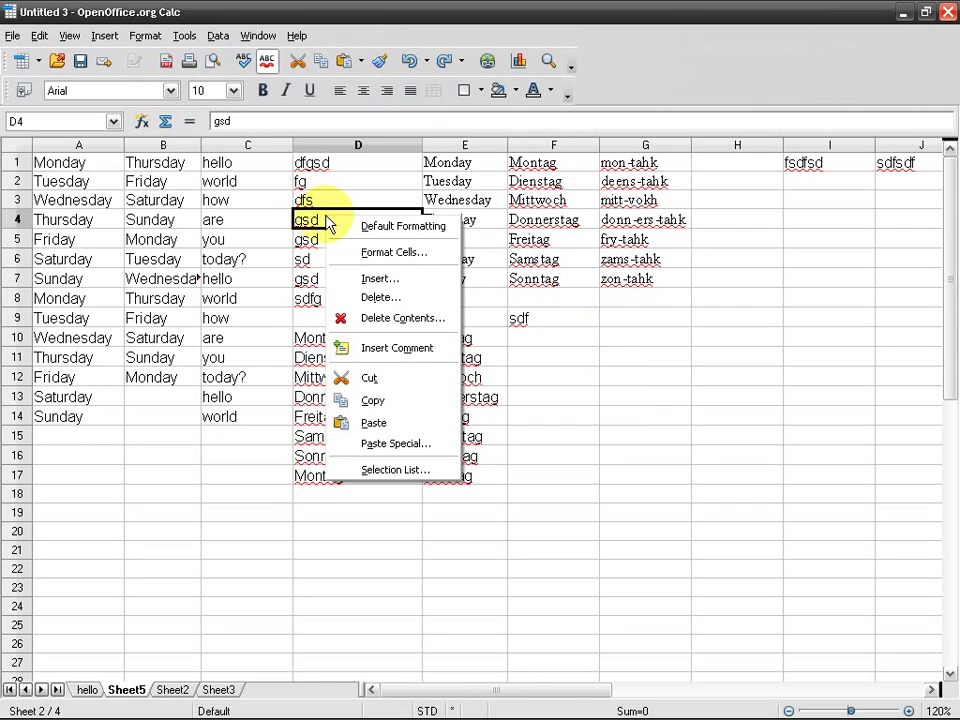
click(401, 300)
click(615, 369)
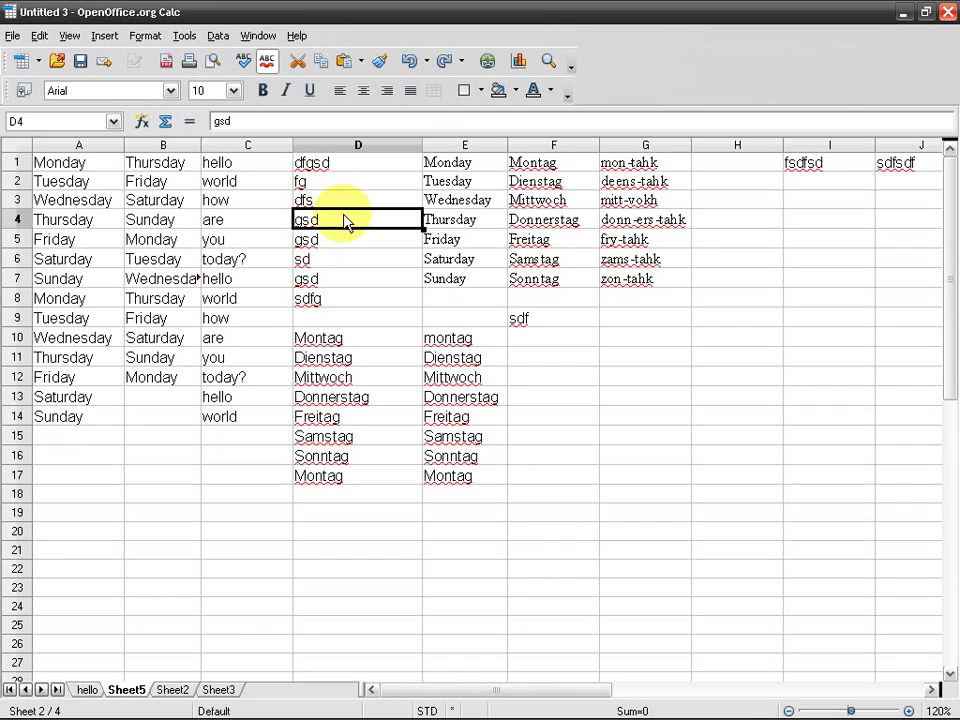
key(ctrl+plus)
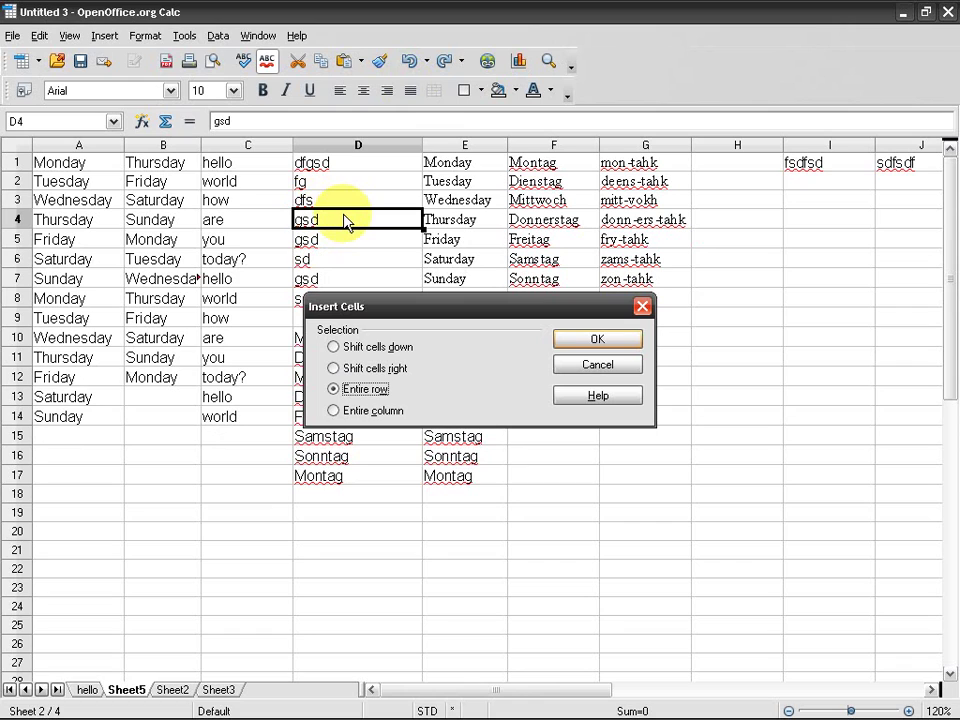
click(642, 306)
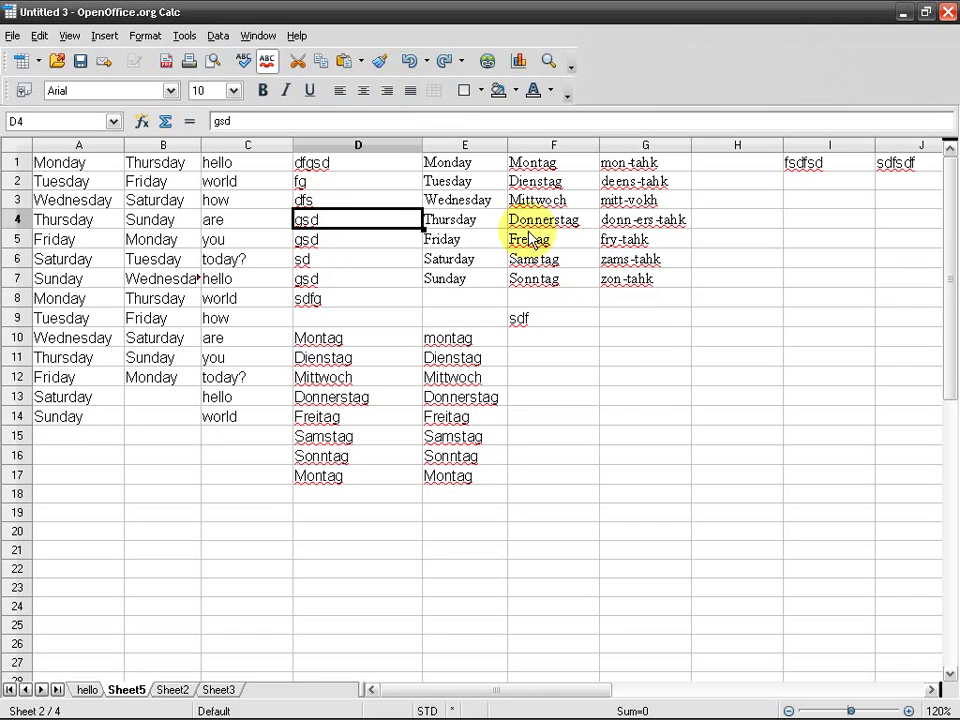
key(ctrl+minus)
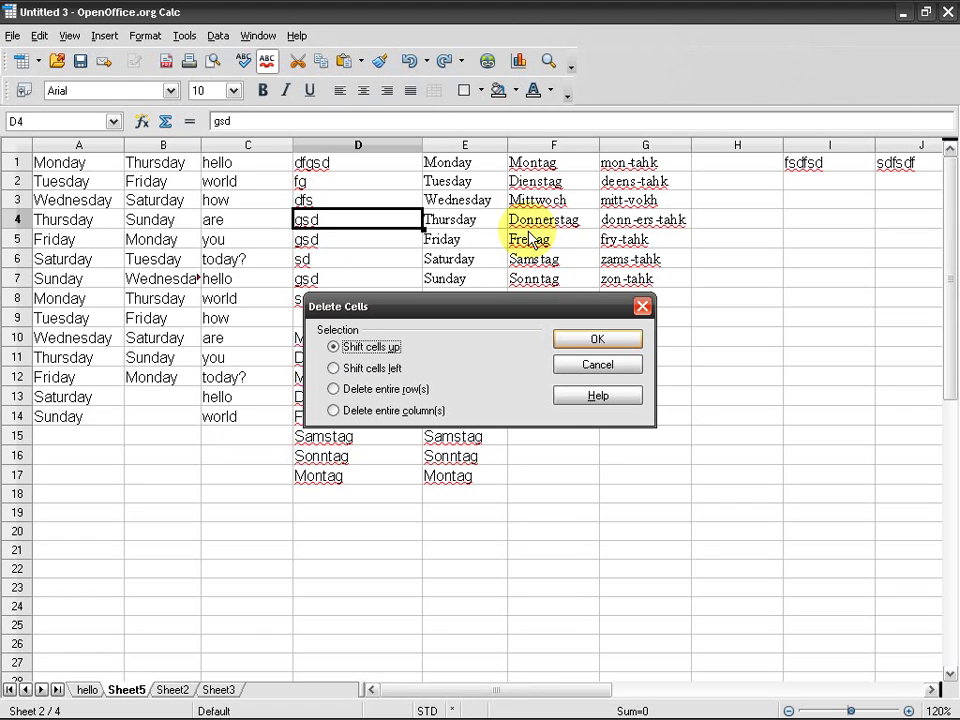
key(Escape)
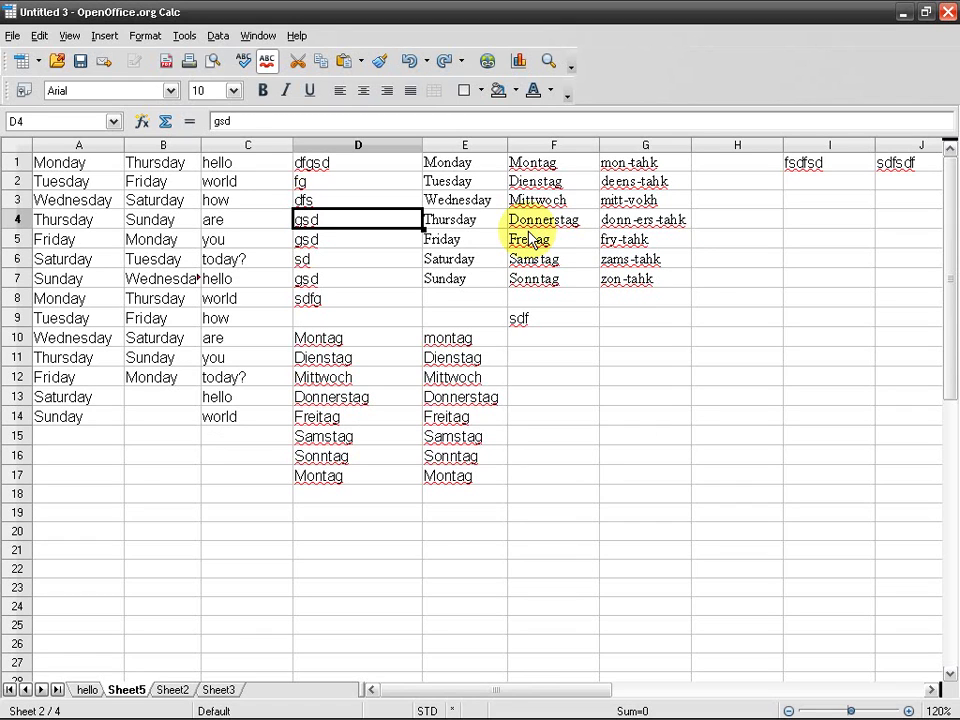
Step: Select E6, step forward sheet by sheet to Sheet3, and step back to the hello sheet
click(472, 260)
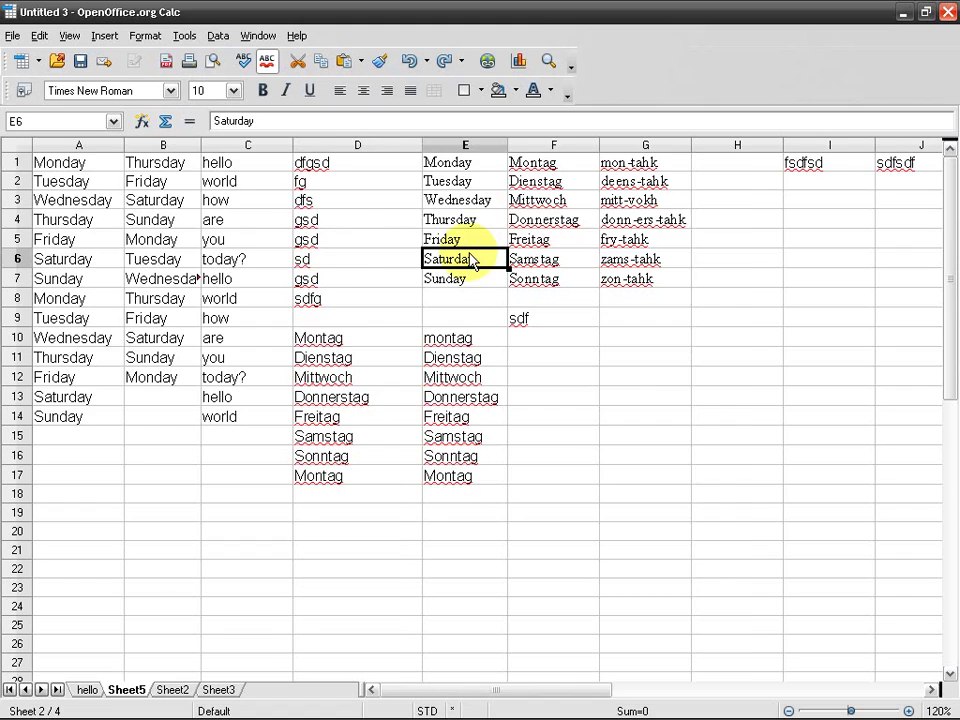
key(ctrl+Page_Down)
key(ctrl+Page_Down)
key(ctrl+Page_Up)
key(ctrl+Page_Up)
key(ctrl+Page_Up)
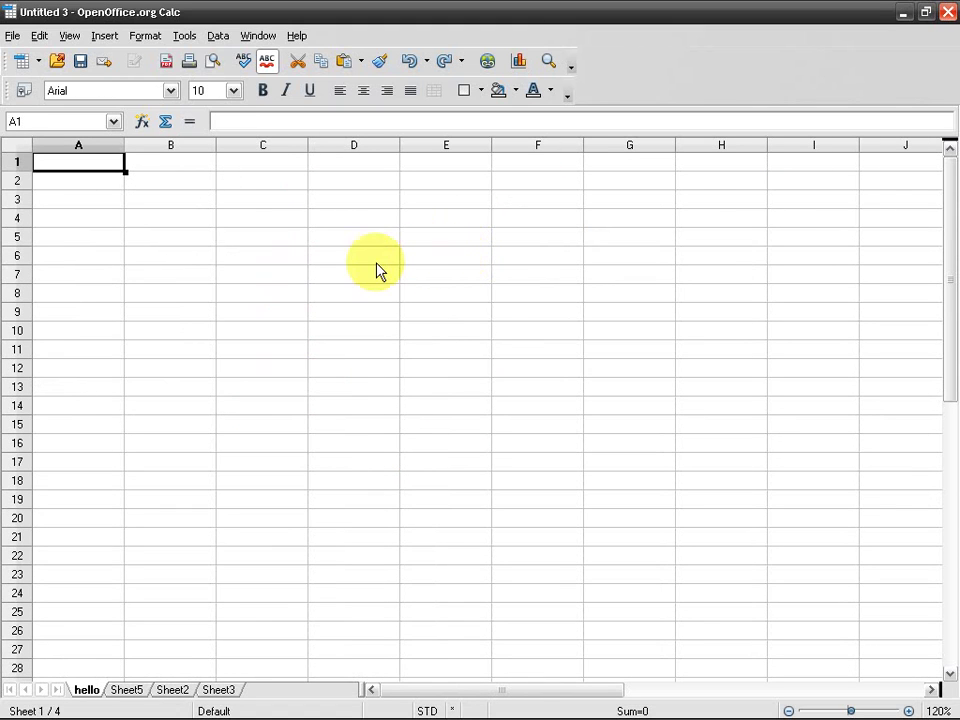
Step: Open Sheet5, Sheet2 and Sheet3 in turn, return to the hello sheet and select B2
click(126, 690)
click(172, 690)
click(218, 690)
click(86, 690)
click(139, 185)
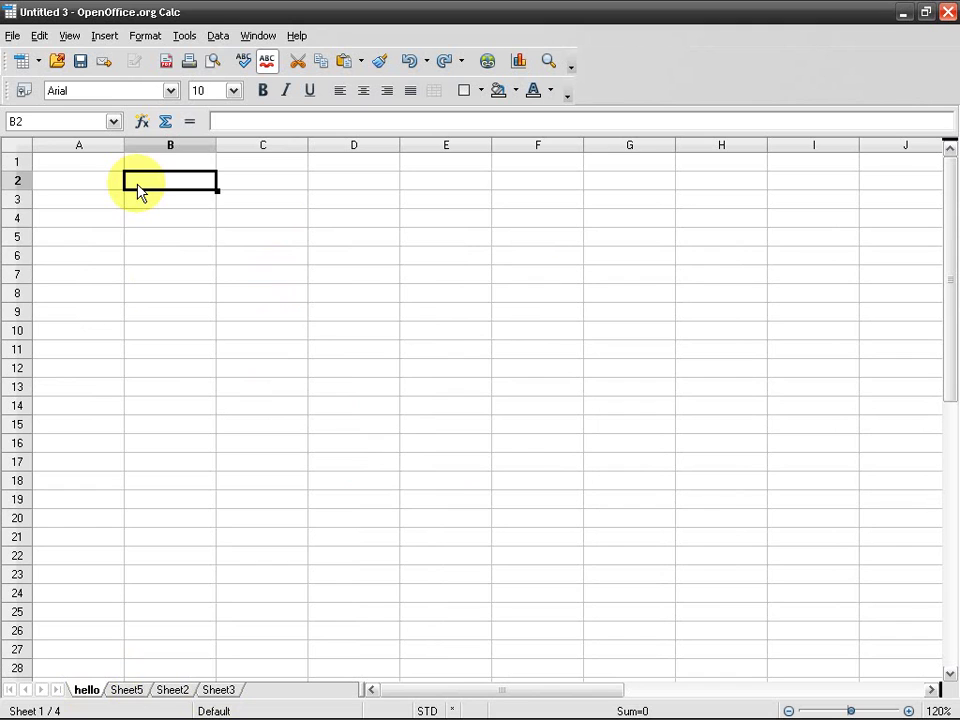
Step: Step through the sheets from hello to Sheet3 and back, and switch between hello and Sheet5, ending on hello
key(ctrl+Page_Down)
key(ctrl+Page_Down)
key(ctrl+Page_Down)
key(ctrl+Page_Up)
key(ctrl+Page_Up)
key(ctrl+Page_Up)
key(ctrl+Page_Down)
key(ctrl+Page_Up)
click(128, 690)
key(ctrl+Page_Up)
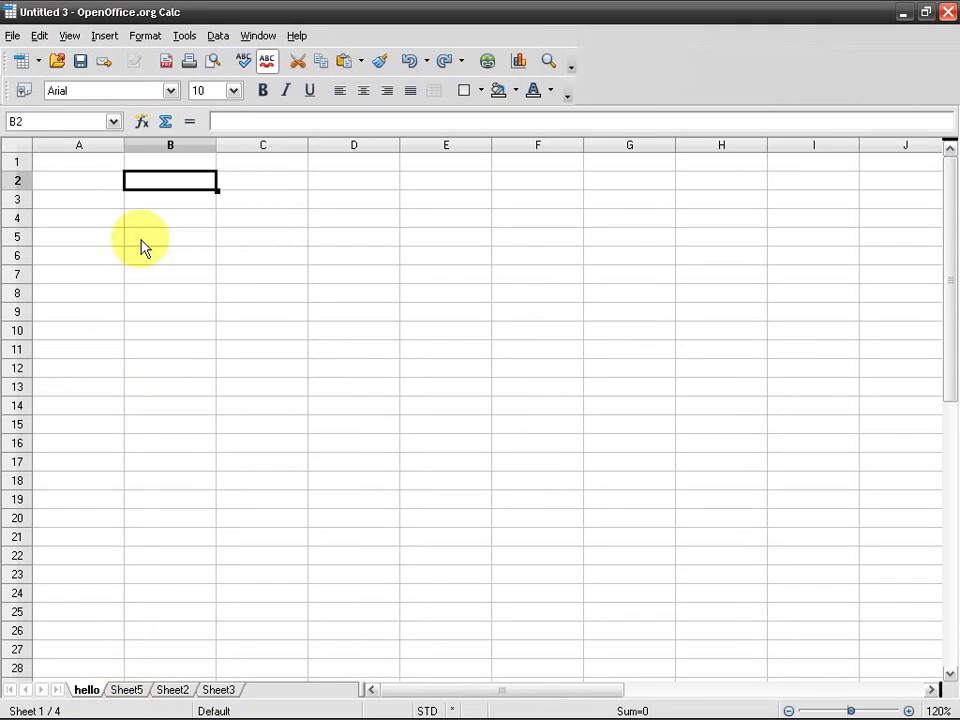
Step: Enter 546 in A1 and 54645 in B1 of the hello sheet
click(88, 166)
text(546)
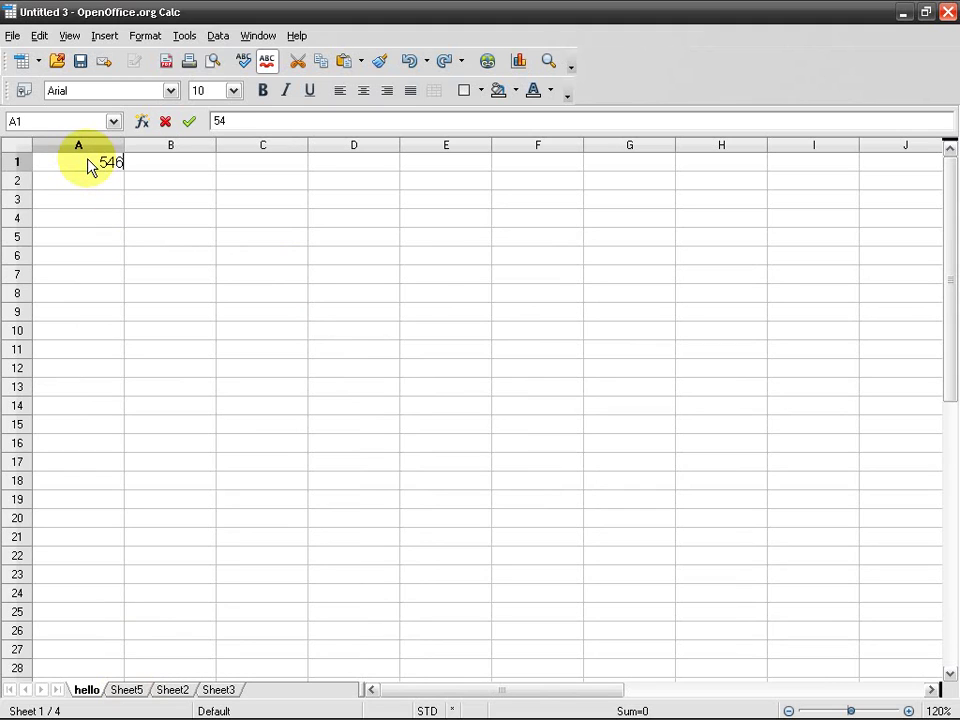
key(Tab)
text(54645)
key(Tab)
Step: Enter the formula =A1*B1 in C1 and select that cell again
text(=5454)
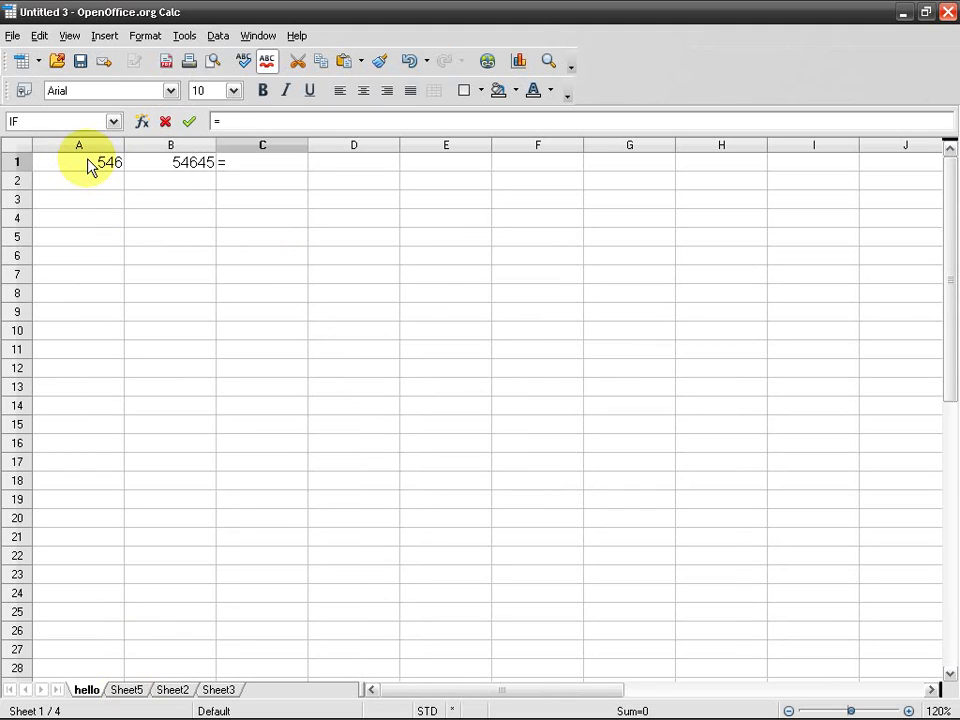
key(BackSpace)
key(BackSpace)
key(BackSpace)
key(BackSpace)
text(a1*b1)
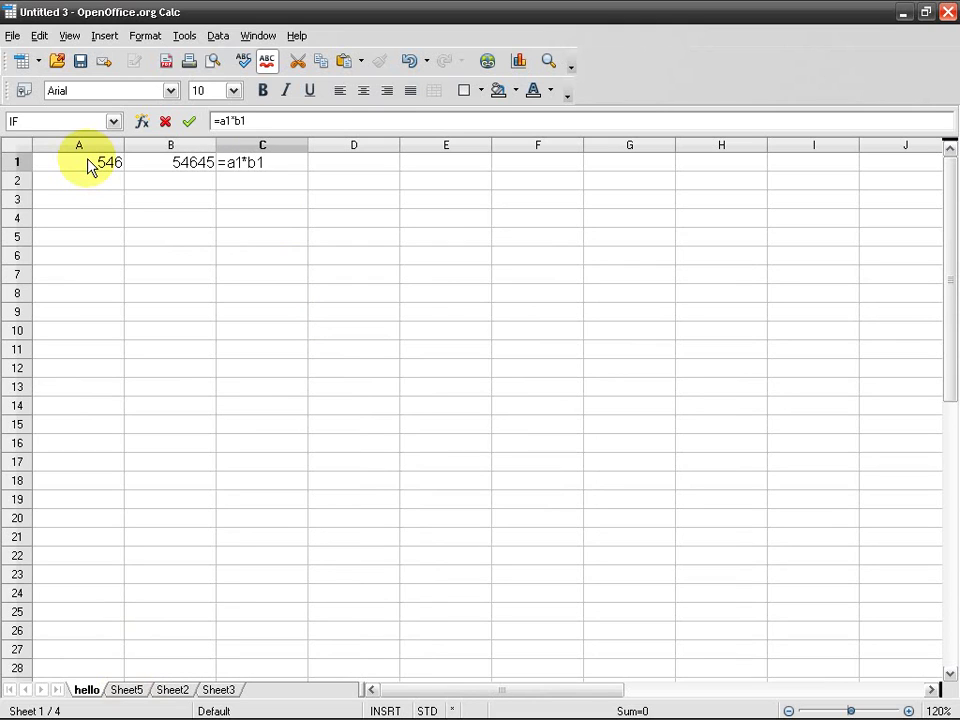
key(Return)
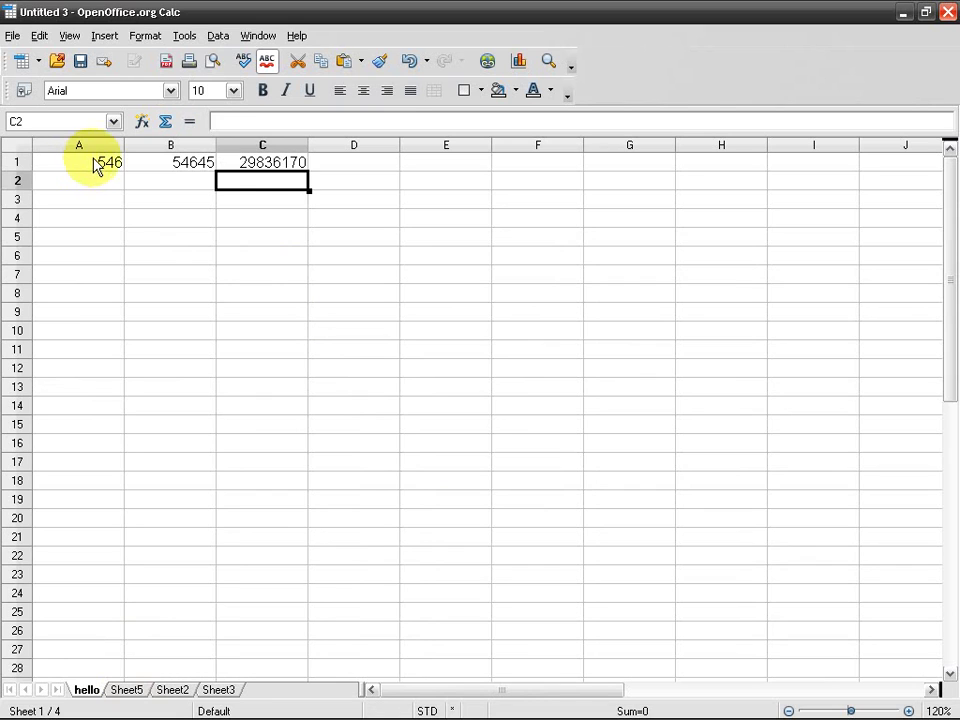
click(256, 167)
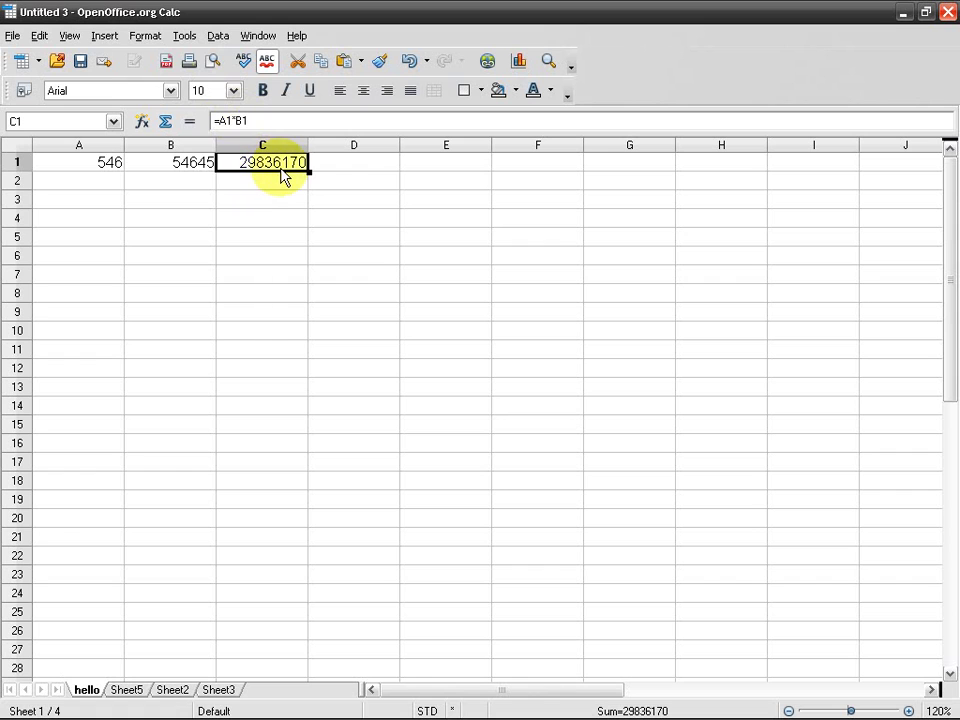
Step: Check the keyboard layout picture in the browser, return to Calc, and switch the display of formulas on and off
key(alt+Tab)
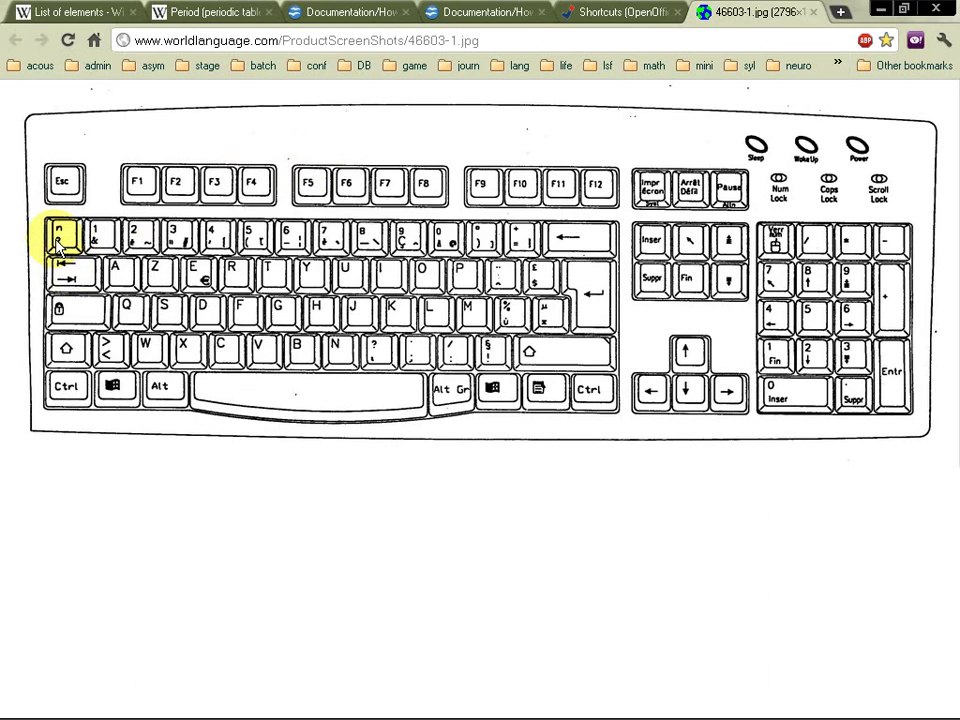
key(alt+Tab)
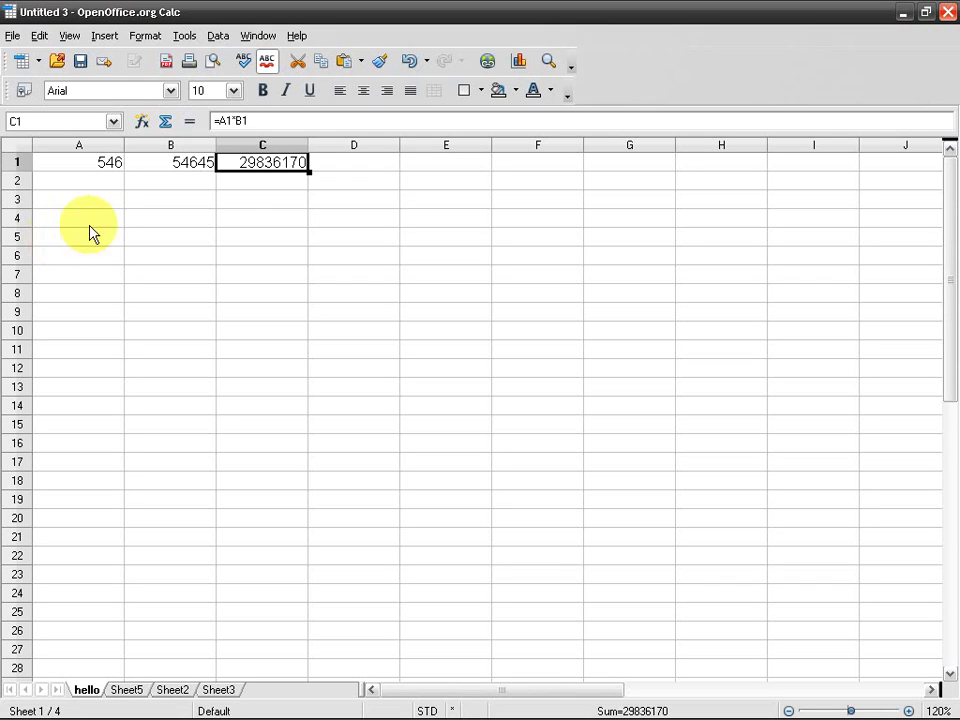
key(F2)
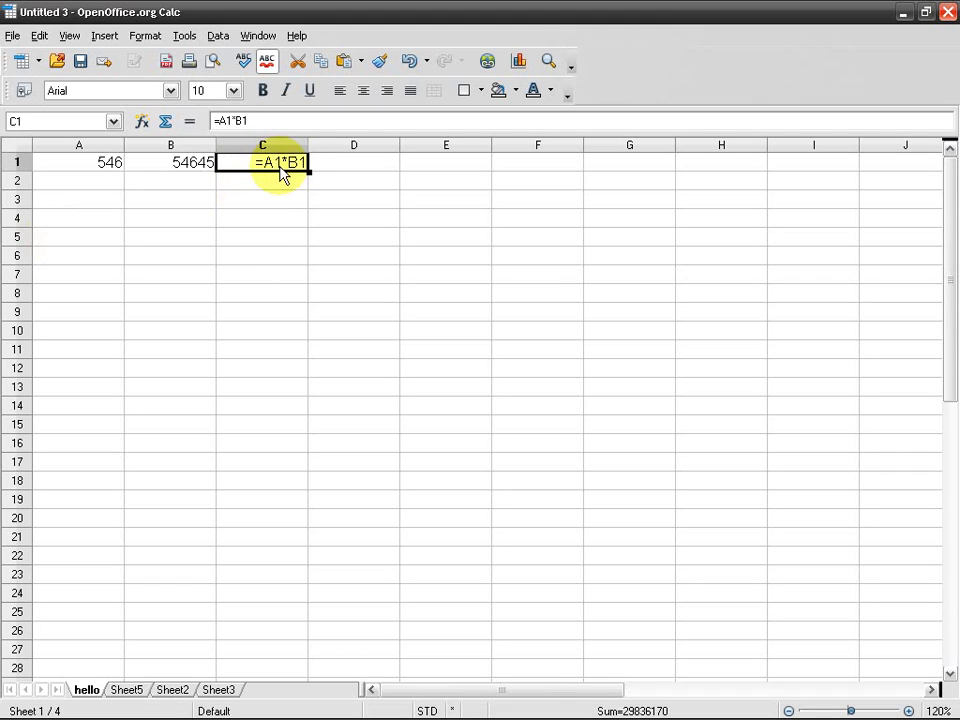
key(Escape)
key(F2)
key(Escape)
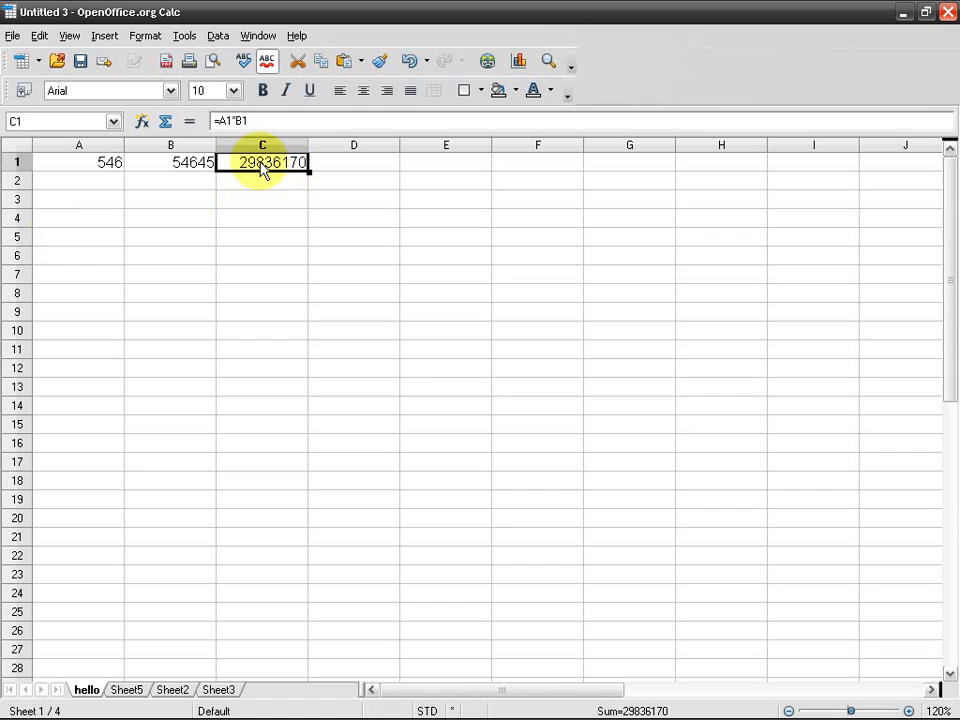
Step: Open C1's formula inside the cell twice to view its references, closing it and reselecting C1 each time
click(296, 36)
click(304, 30)
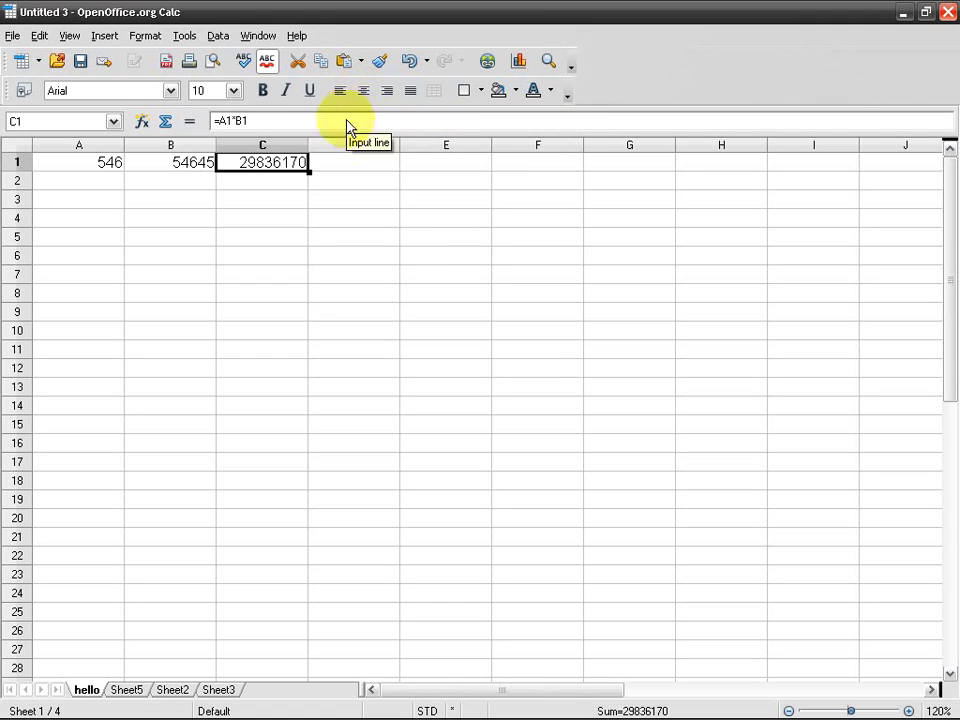
click(270, 205)
click(264, 168)
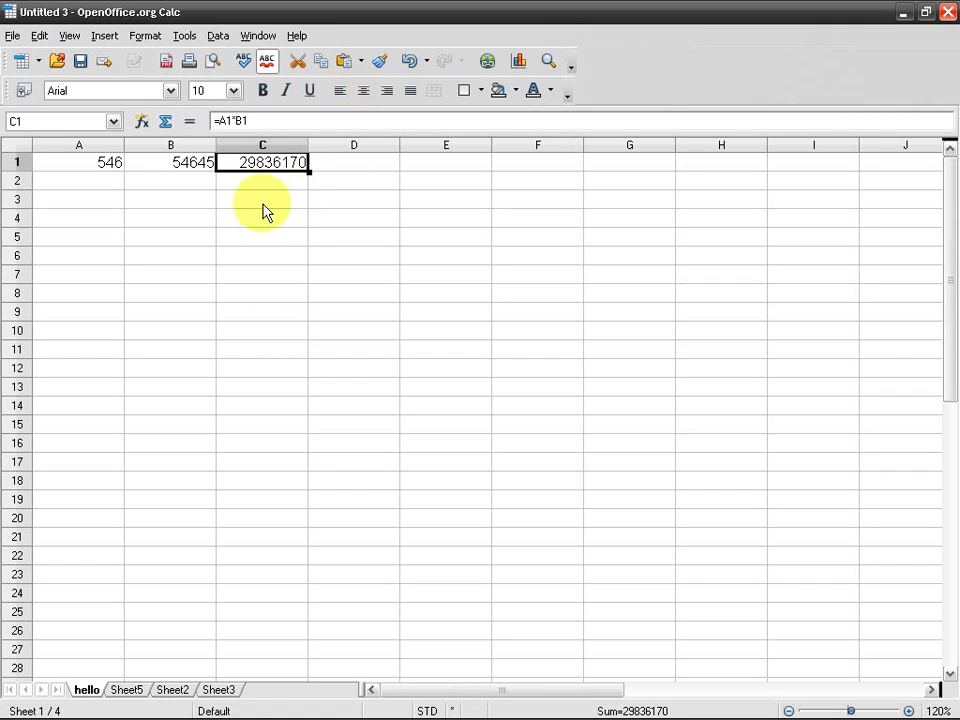
double_click(263, 168)
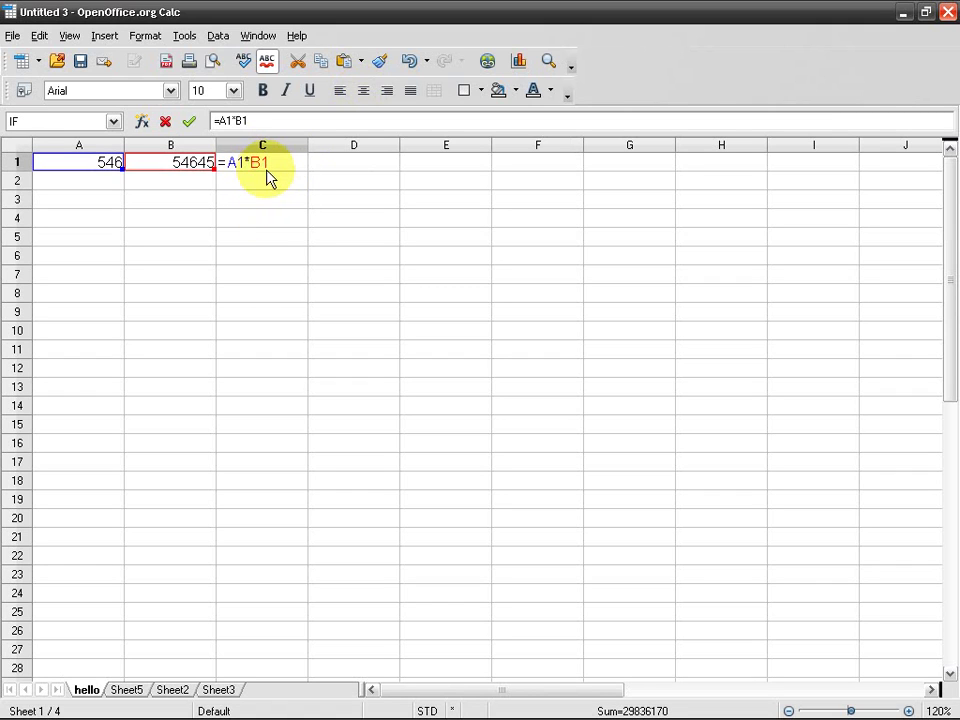
key(Return)
click(275, 172)
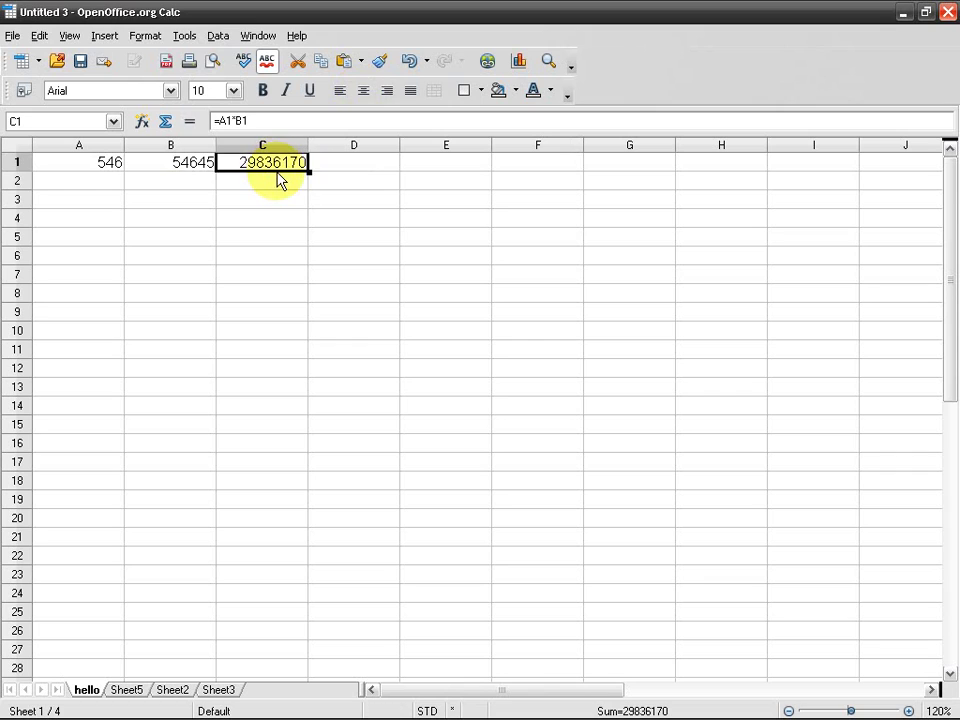
double_click(278, 180)
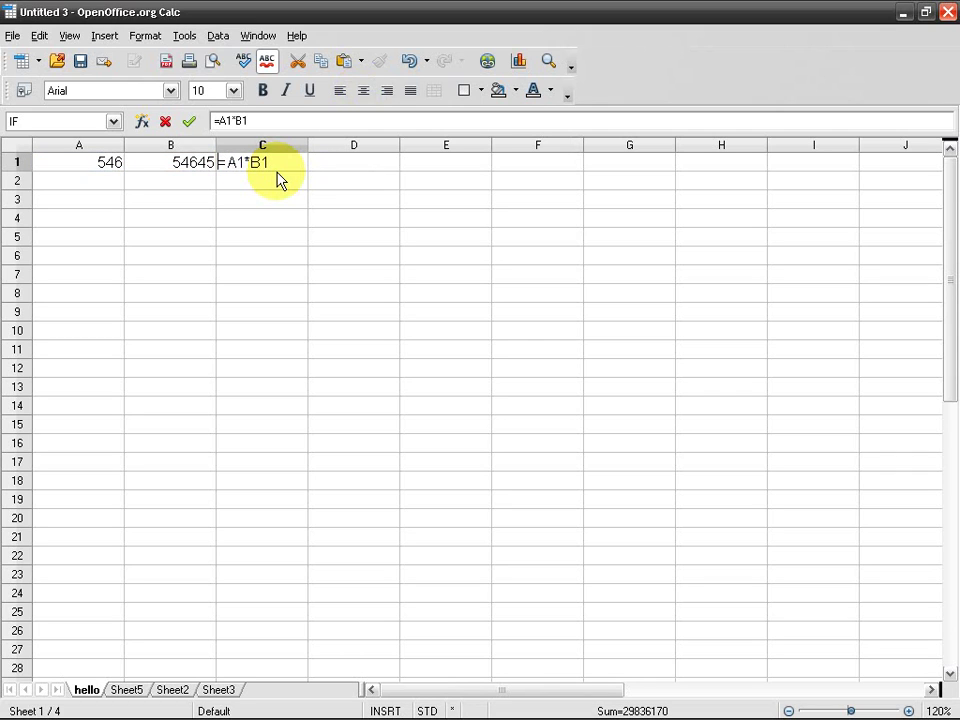
key(Return)
click(278, 173)
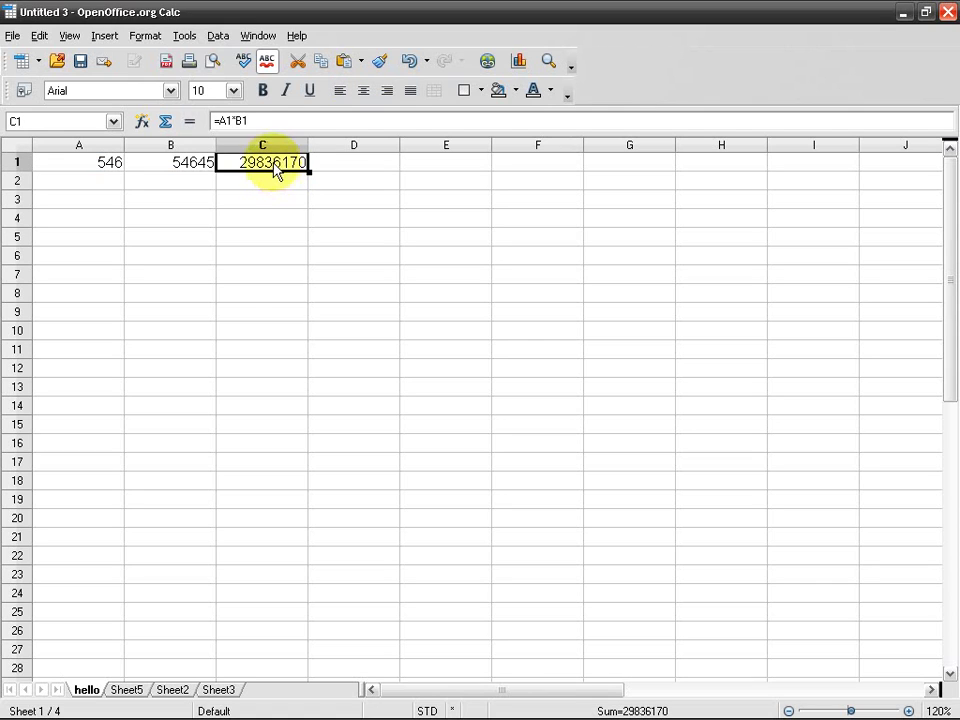
Step: Open the Function Wizard for C1, view its list of functions, and cancel it
click(142, 122)
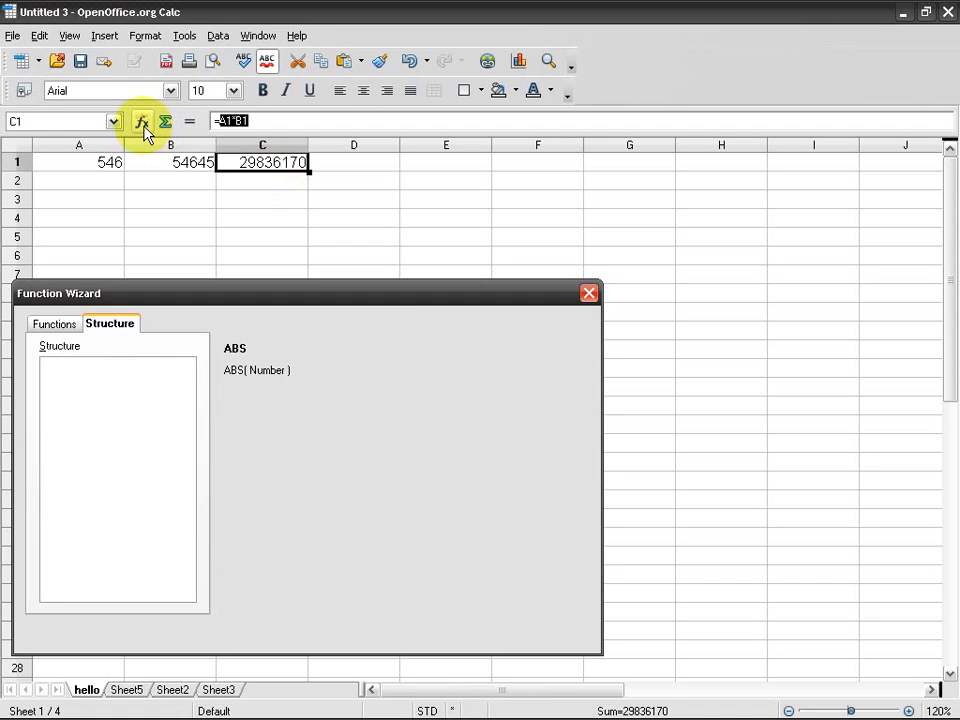
click(50, 324)
mouse_move(180, 418)
mouse_down()
mouse_move(186, 577)
mouse_move(193, 420)
mouse_up()
click(278, 633)
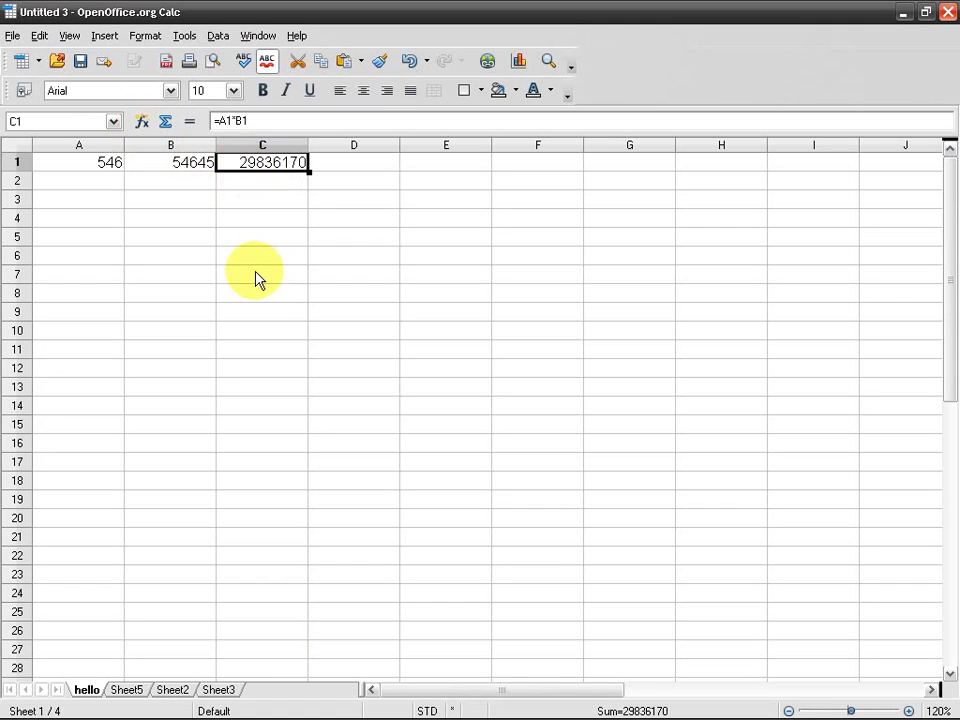
Step: Reopen the Function Wizard on C1, switch from the formula structure to the function list, and close the wizard
key(ctrl+F2)
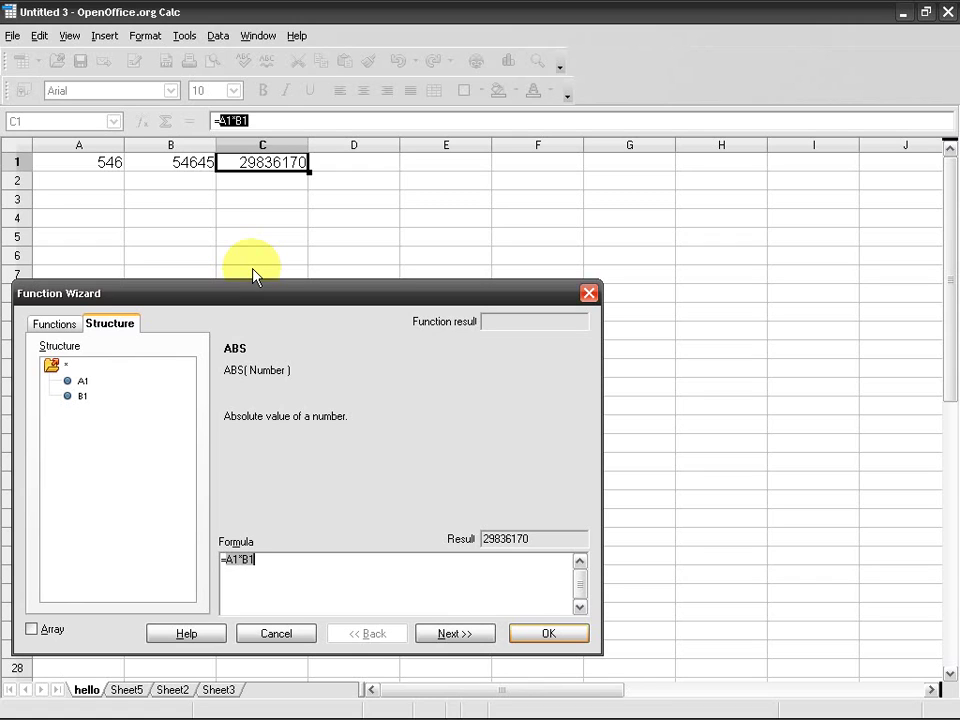
key(Tab)
key(Tab)
key(Tab)
key(Tab)
key(Tab)
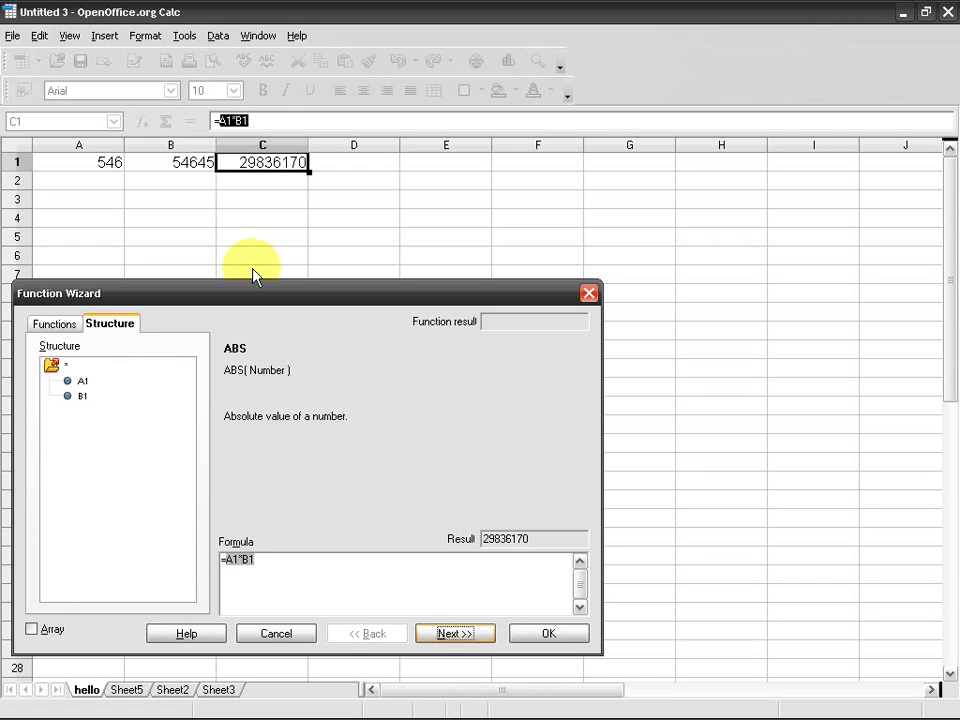
key(Left)
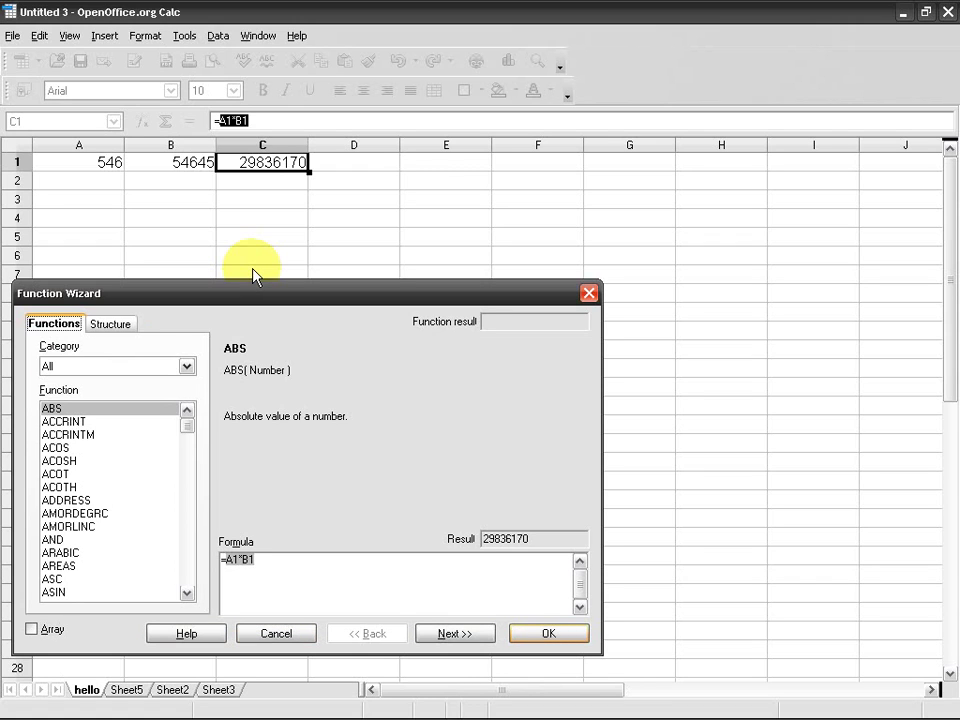
key(Return)
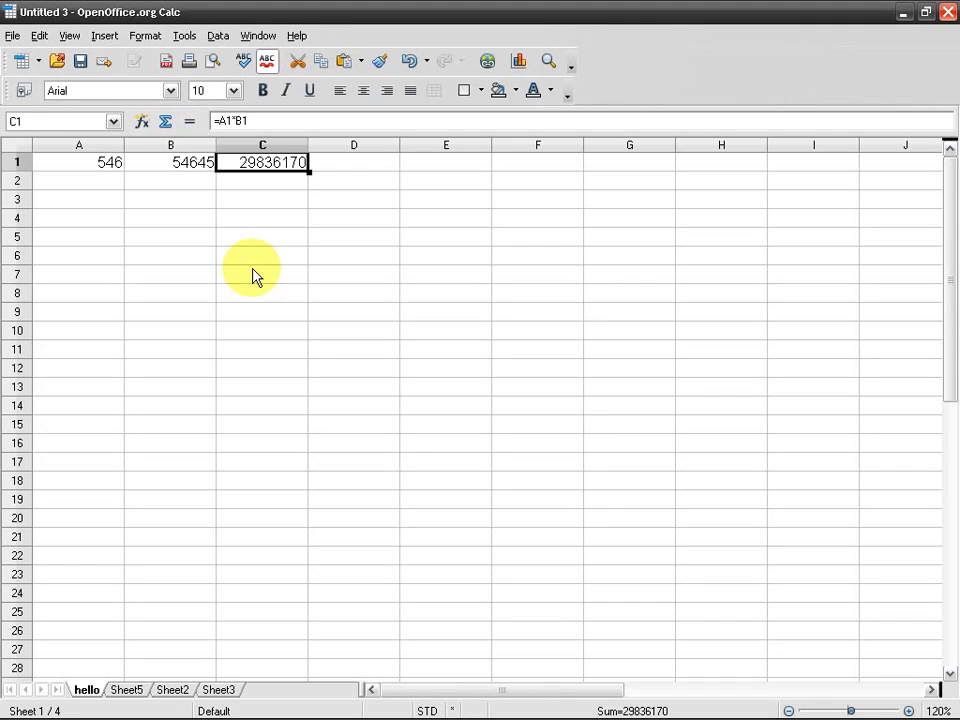
Step: Select C1 and view its formula in edit mode two more times, leaving the cell after each
click(267, 180)
click(269, 162)
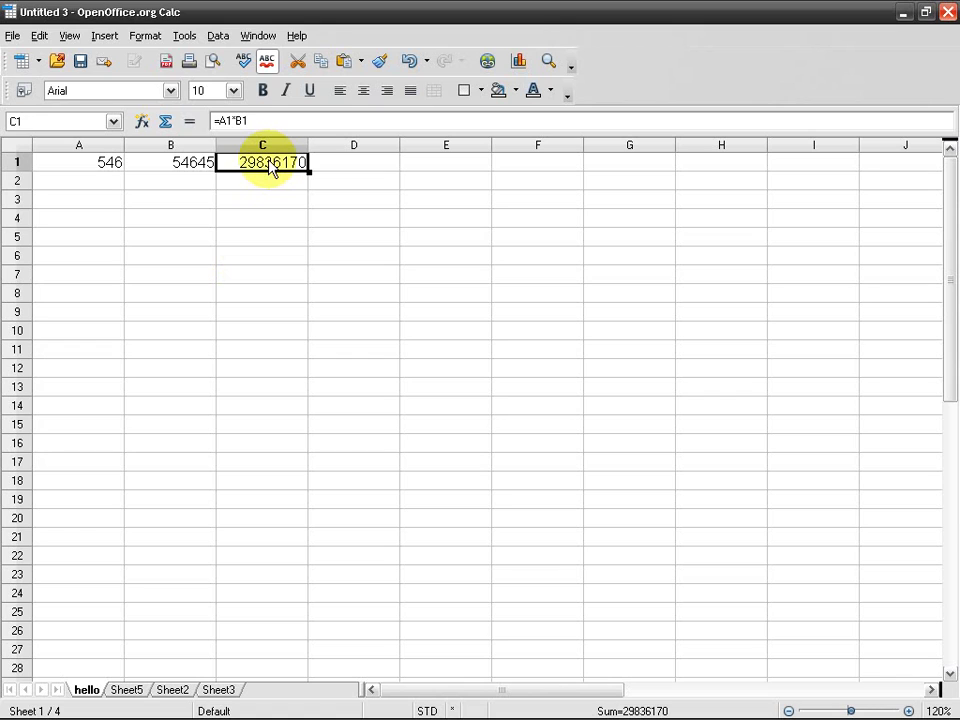
double_click(269, 163)
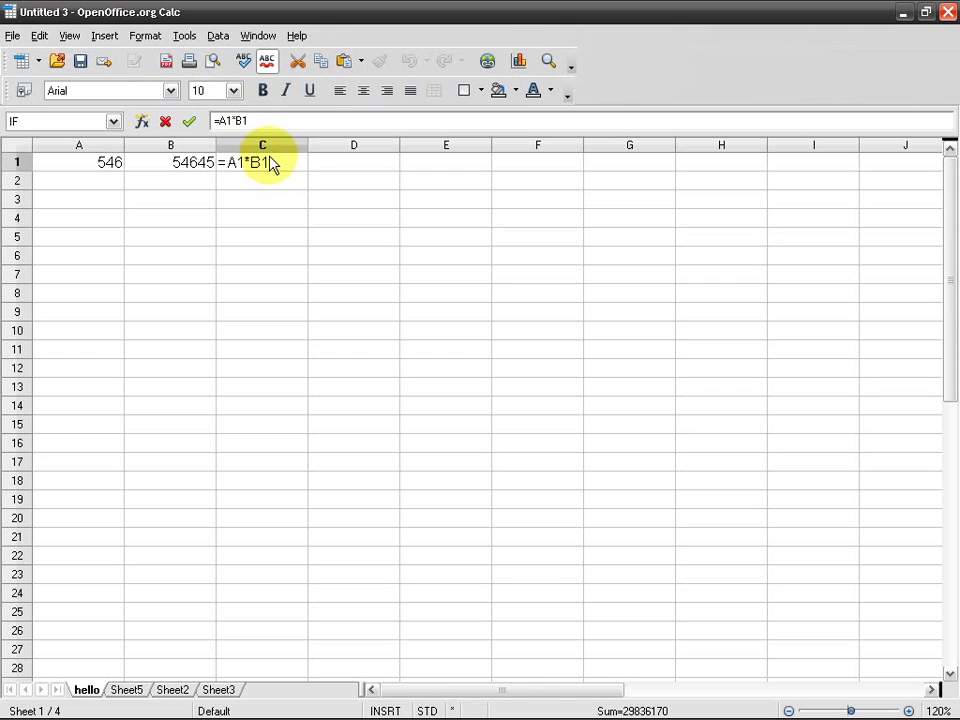
key(Return)
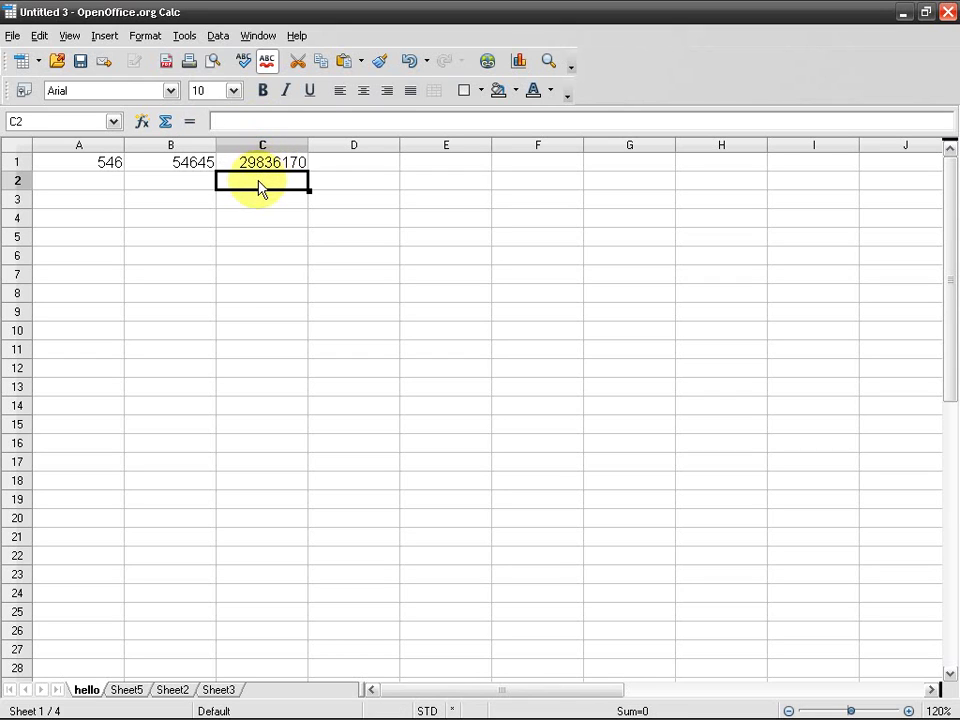
key(Up)
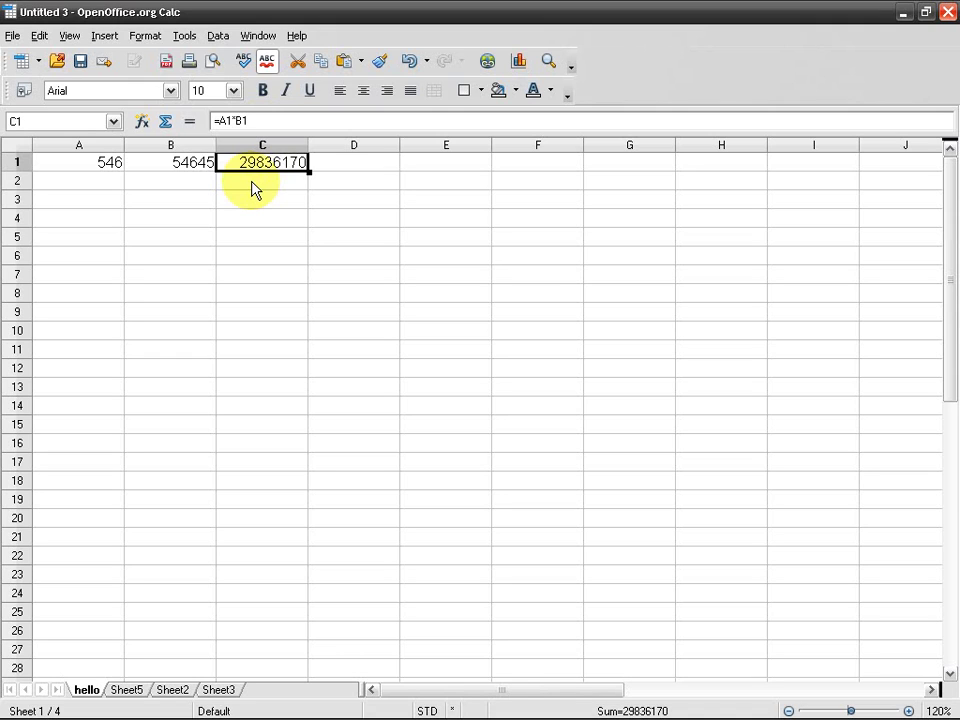
key(F2)
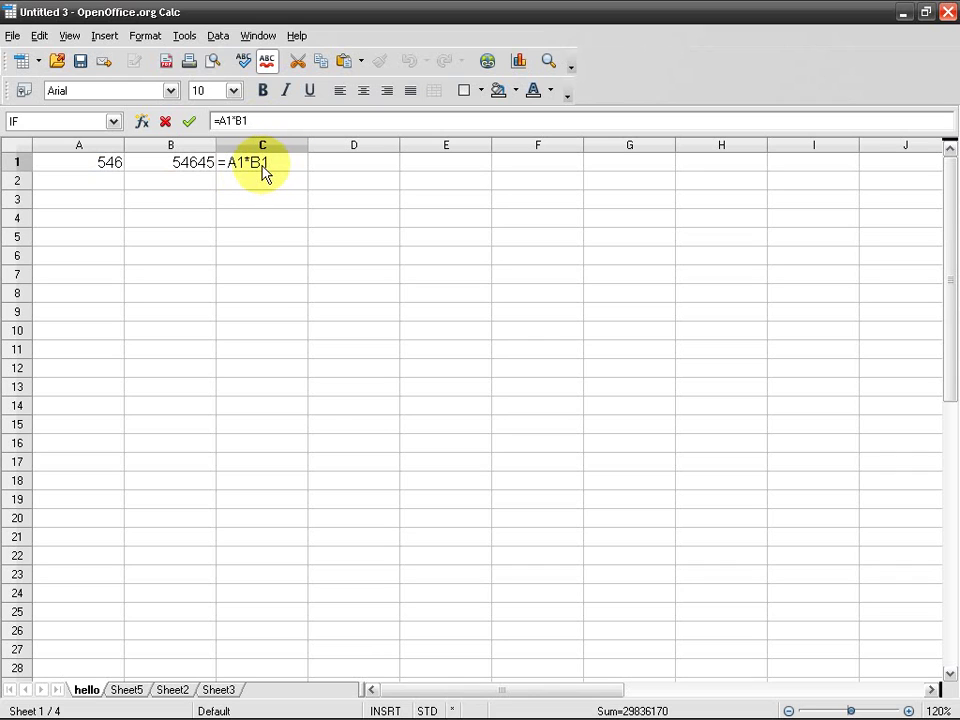
key(Return)
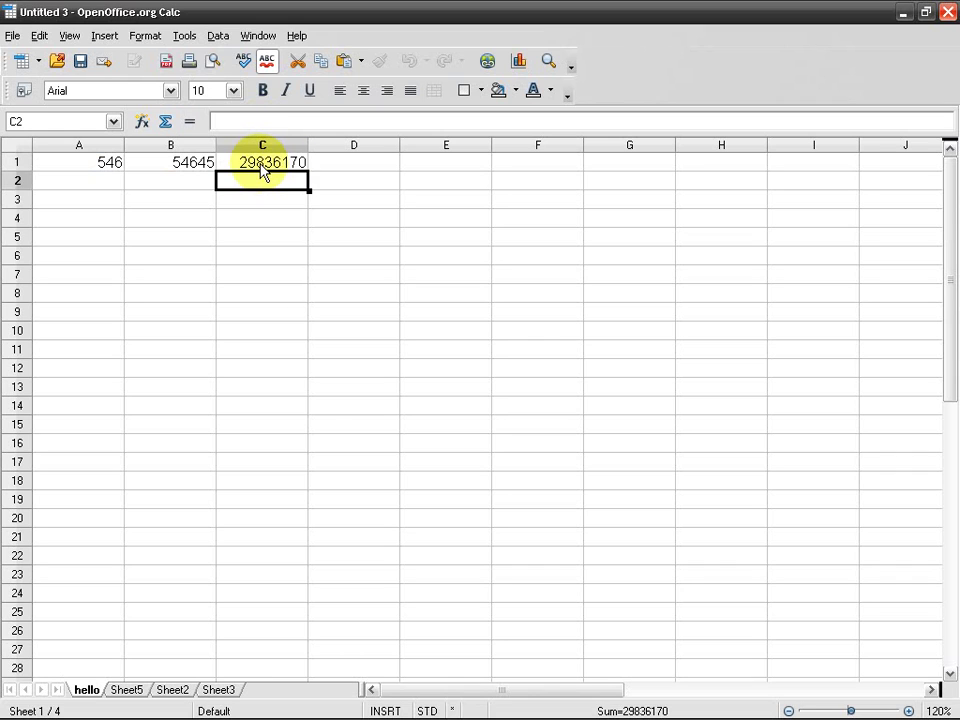
Step: Enter the text dsjkhfdsdsjkhf in D1
click(336, 167)
text(dsjkhfds )
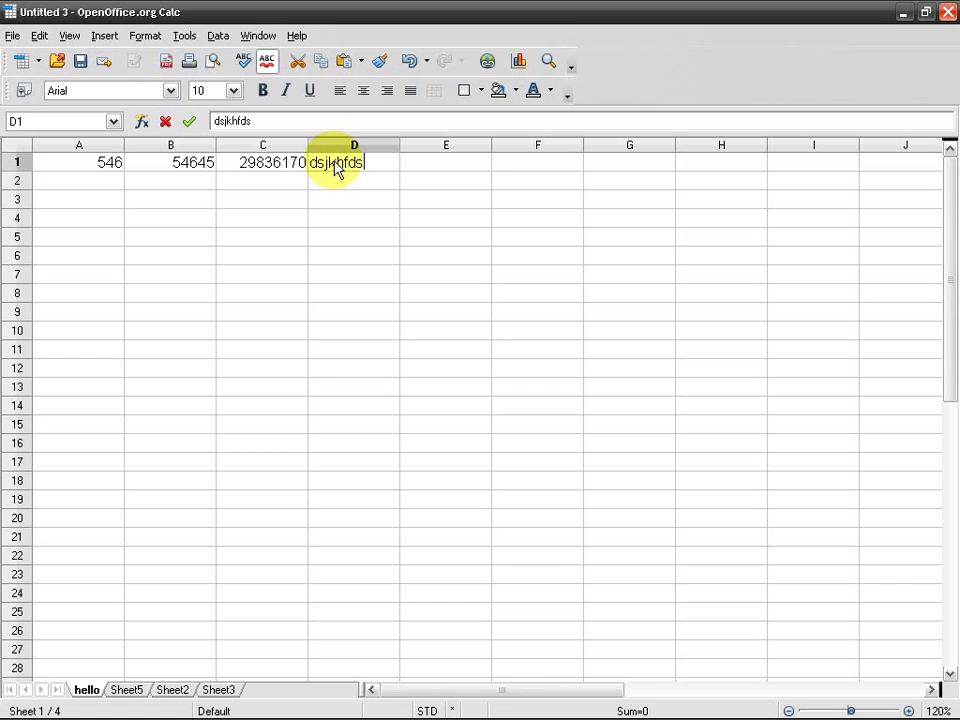
text(dsjkhf)
key(Return)
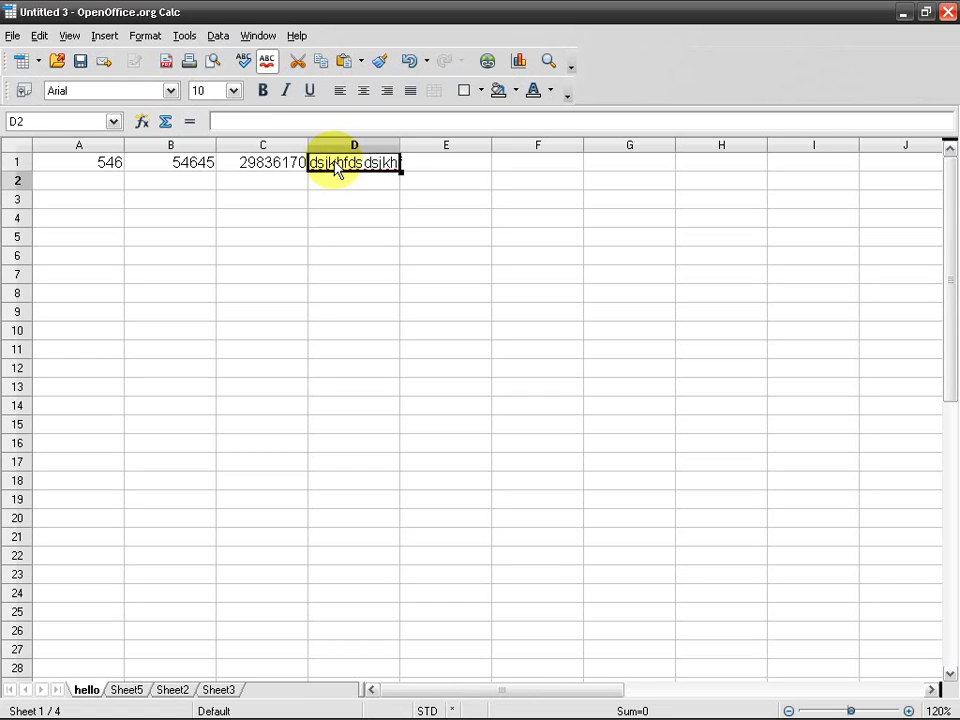
Step: Extend C1's formula to =A1*B1*43534*34534534* and accept the proposed correction =A1*B1*43534*34534534
key(Up)
key(Left)
key(F2)
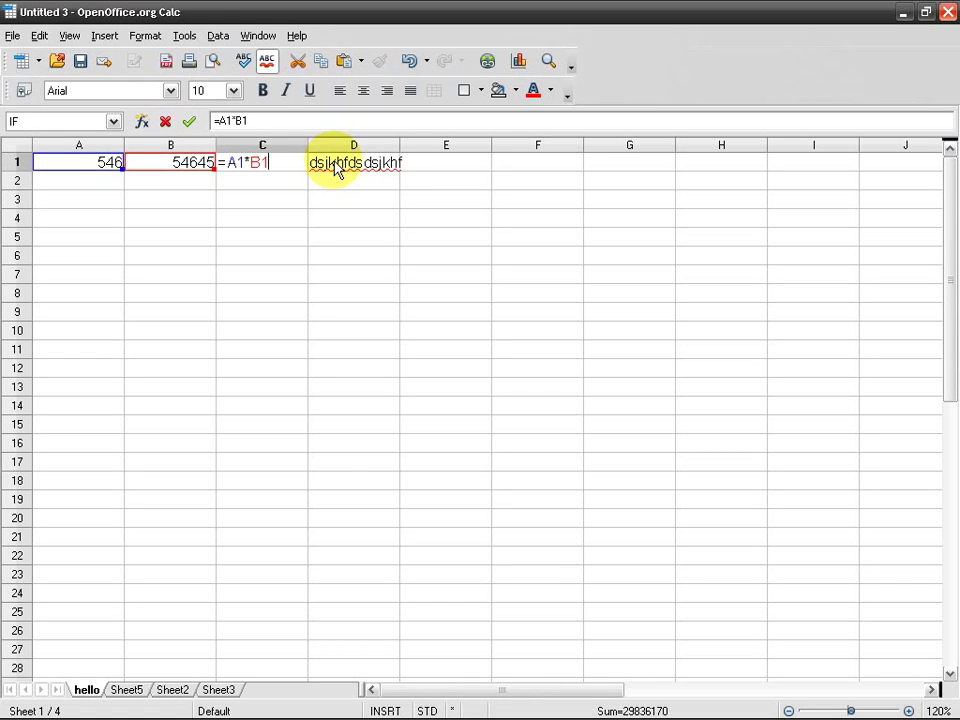
text(*)
text(43534*34534534*)
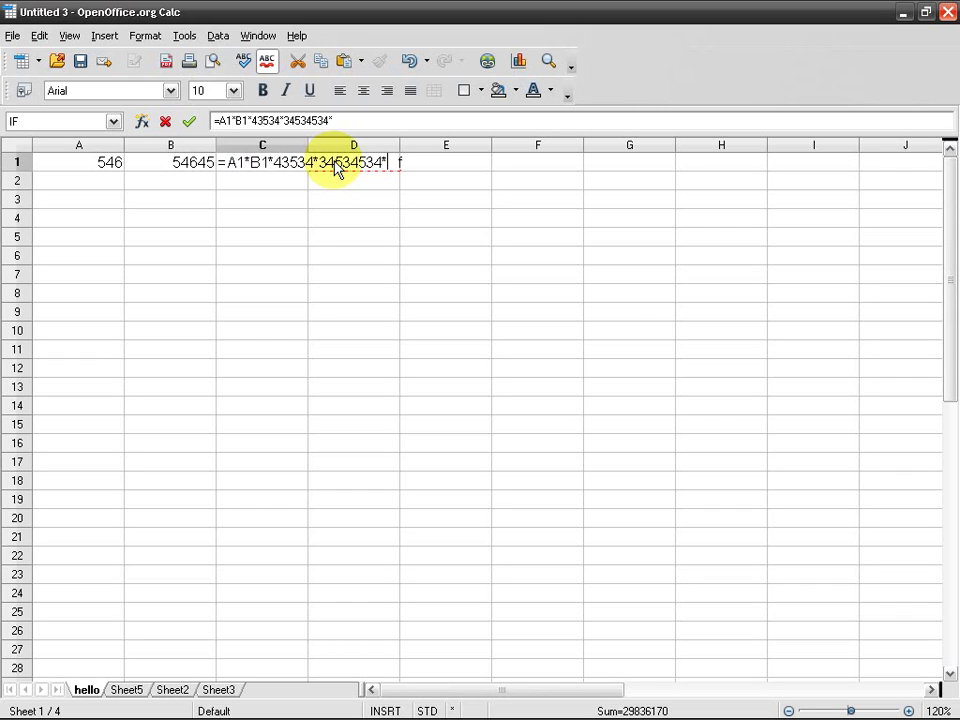
key(Return)
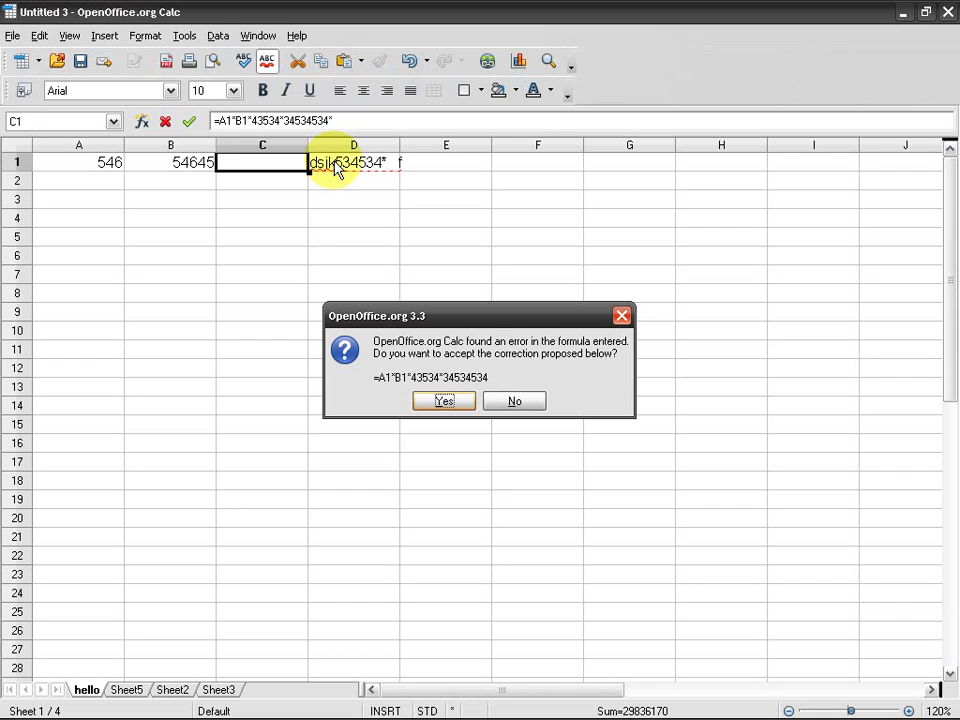
key(Return)
Step: Remove the multipliers 43534 and 34534534 from C1's formula, leaving =A1*B1
click(268, 166)
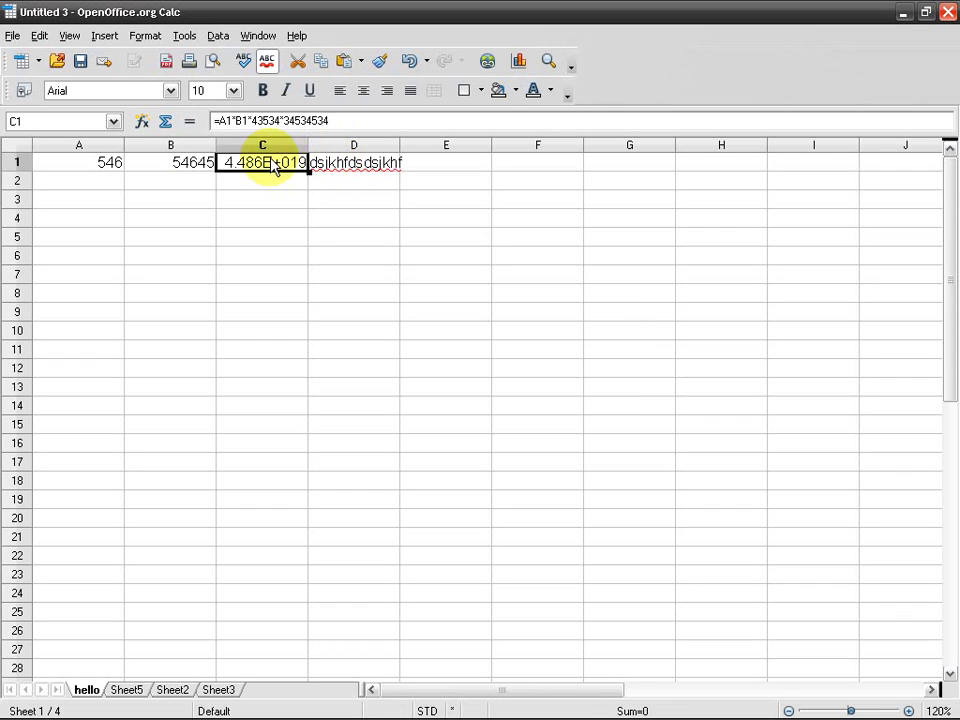
double_click(270, 165)
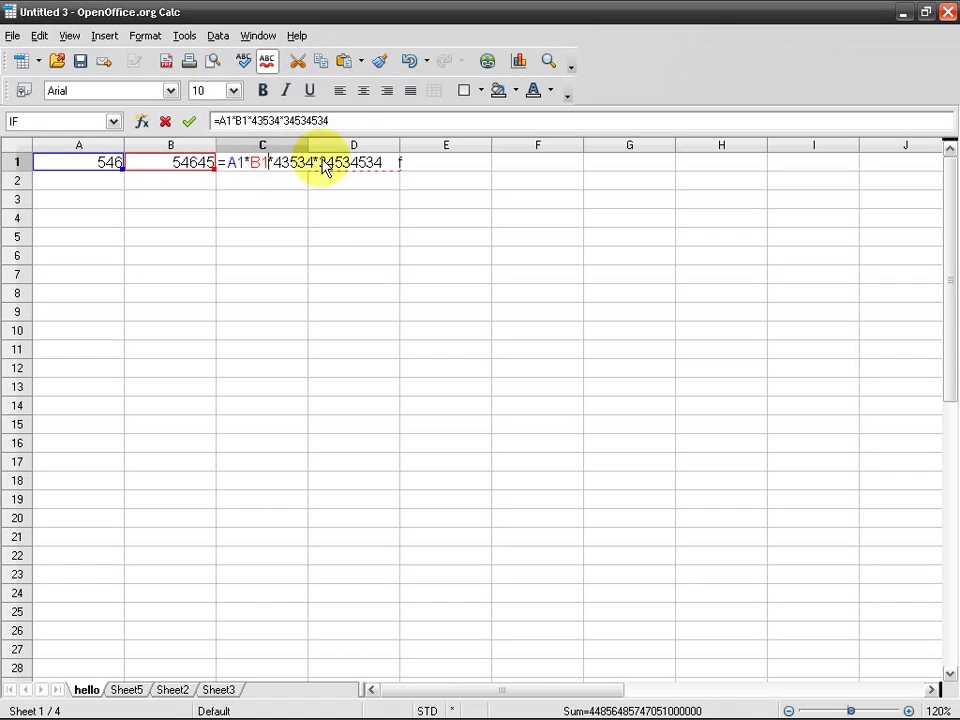
click(362, 124)
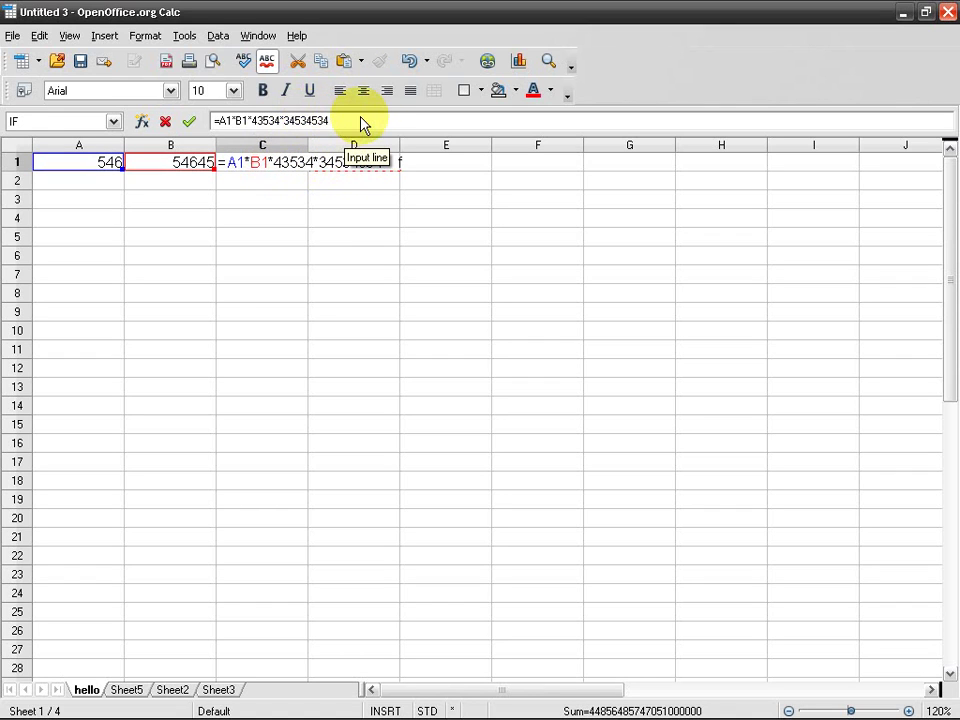
key(BackSpace)
key(BackSpace)
key(BackSpace)
key(BackSpace)
key(BackSpace)
key(BackSpace)
key(BackSpace)
key(BackSpace)
key(BackSpace)
key(BackSpace)
key(BackSpace)
key(BackSpace)
key(BackSpace)
key(BackSpace)
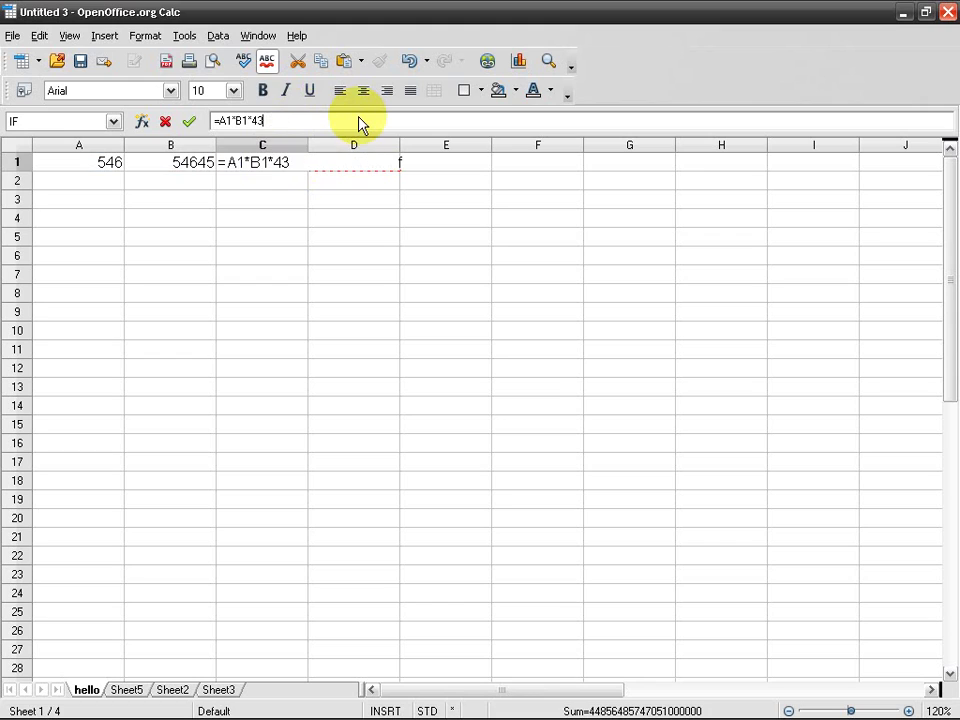
key(BackSpace)
key(Return)
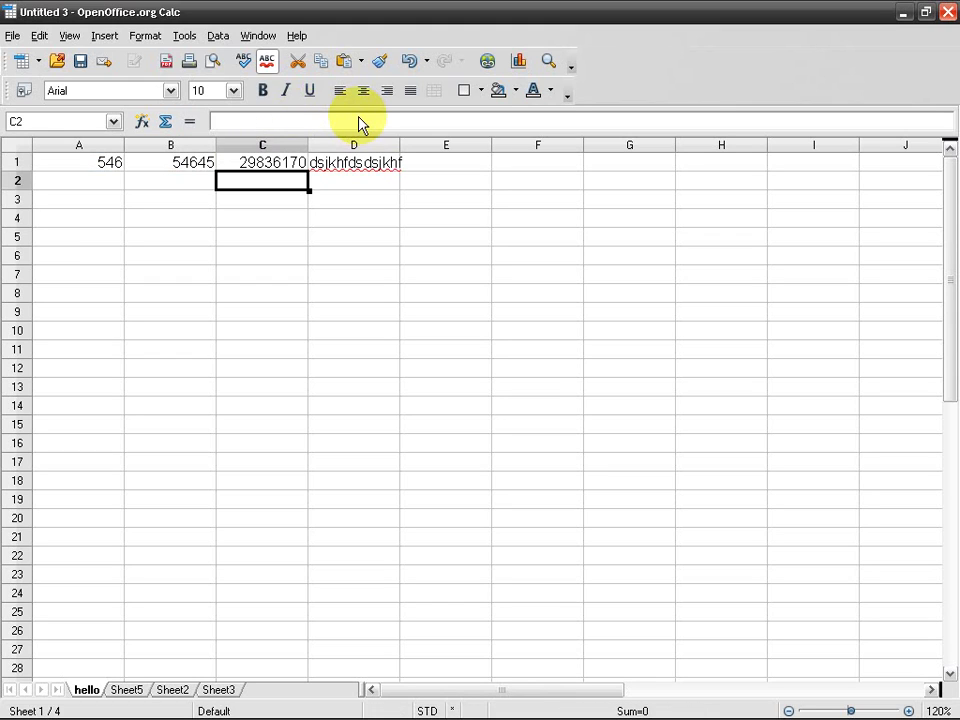
Step: Undo the grouping of cells A1:D1
key(ctrl+z)
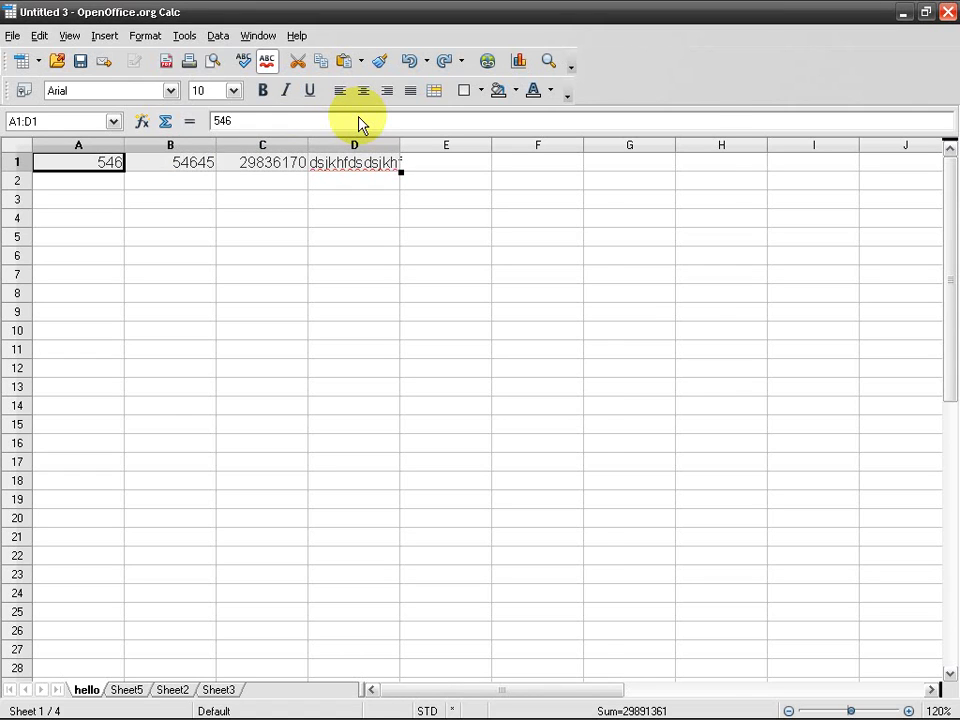
Step: Show the Styles and Formatting list, check the shortcut listed for its command, and hide the list again
key(F11)
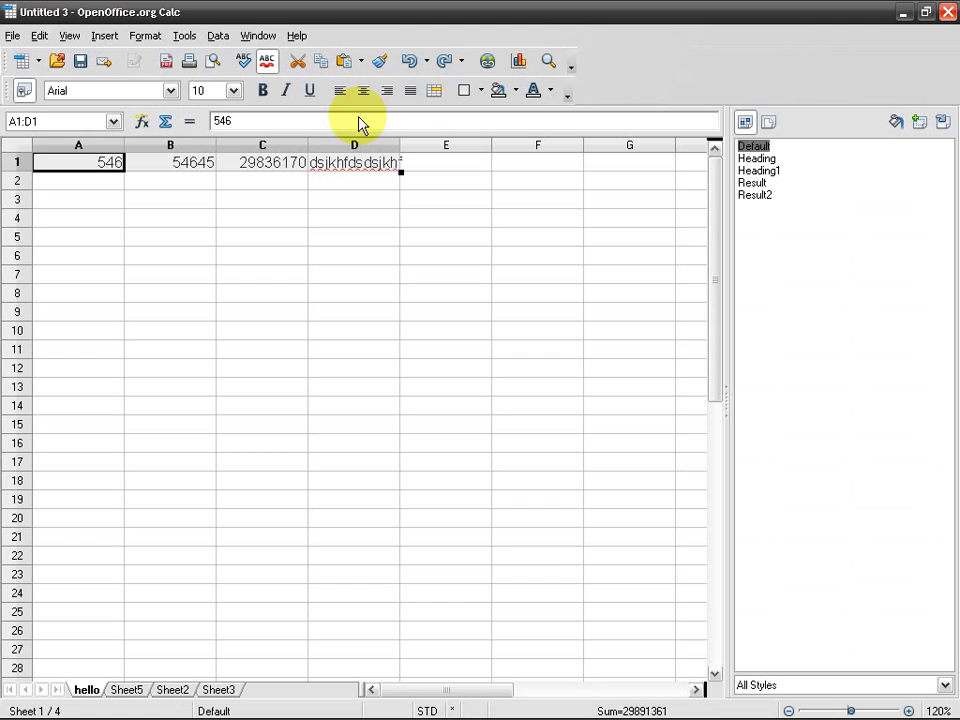
click(146, 36)
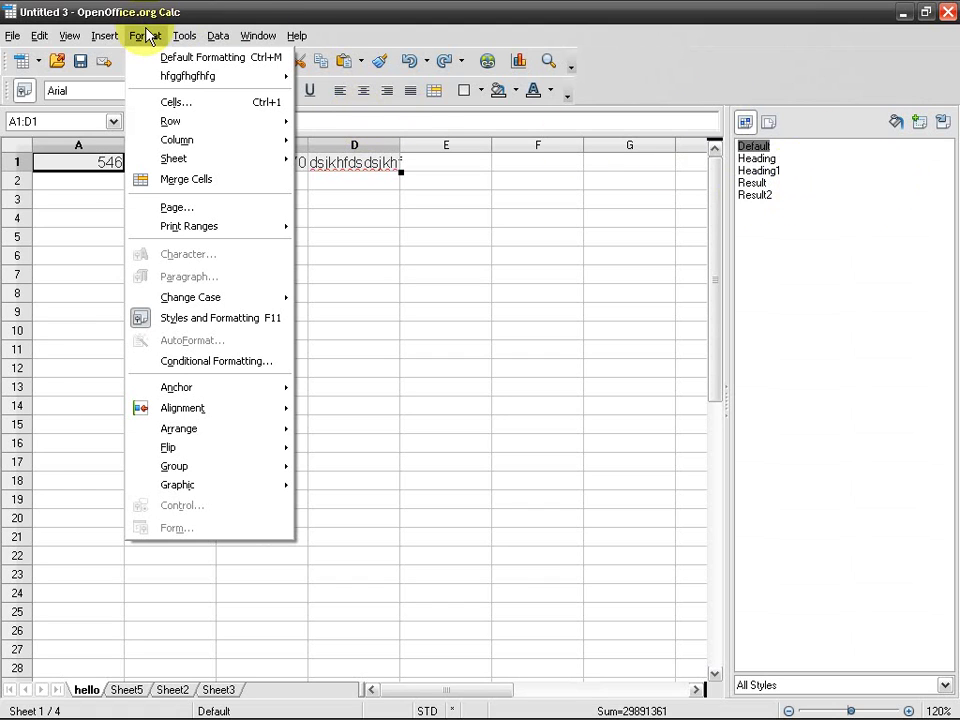
mouse_move(183, 38)
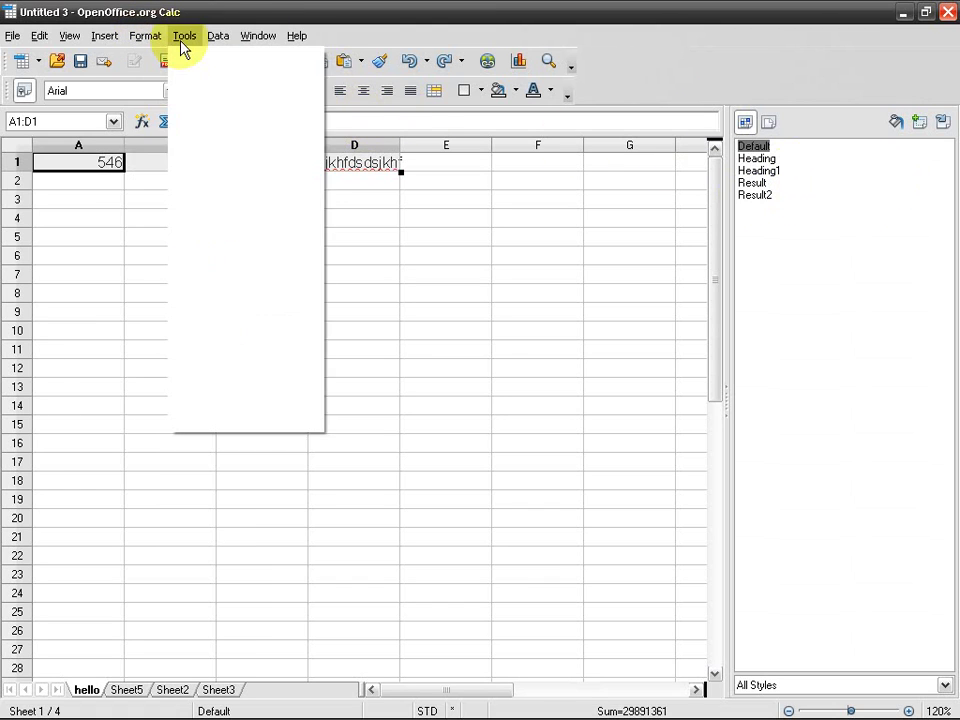
mouse_move(145, 36)
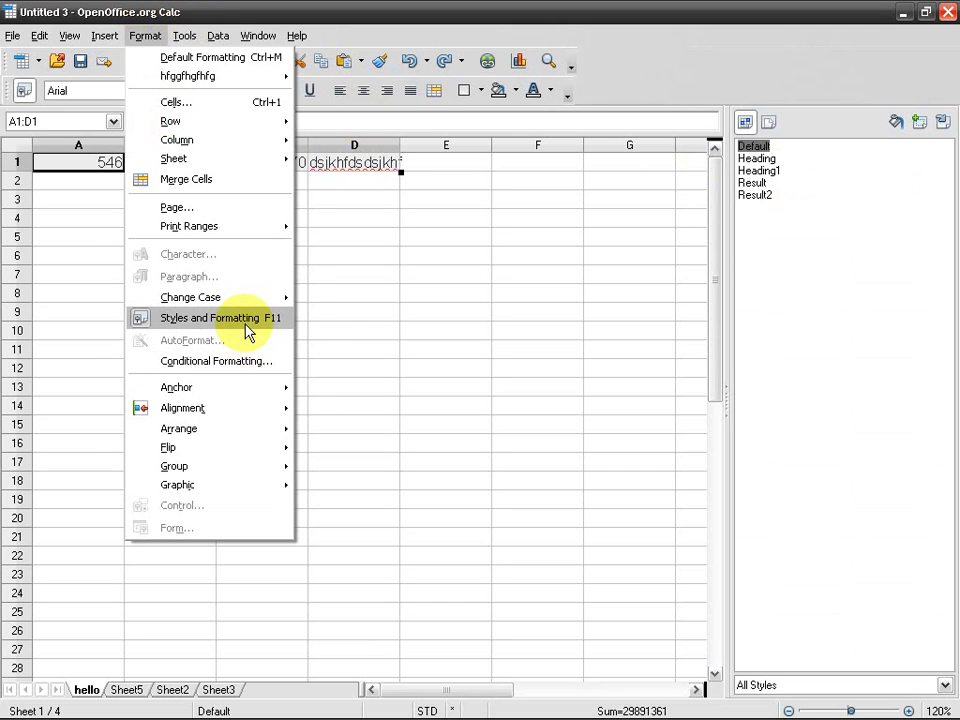
click(613, 10)
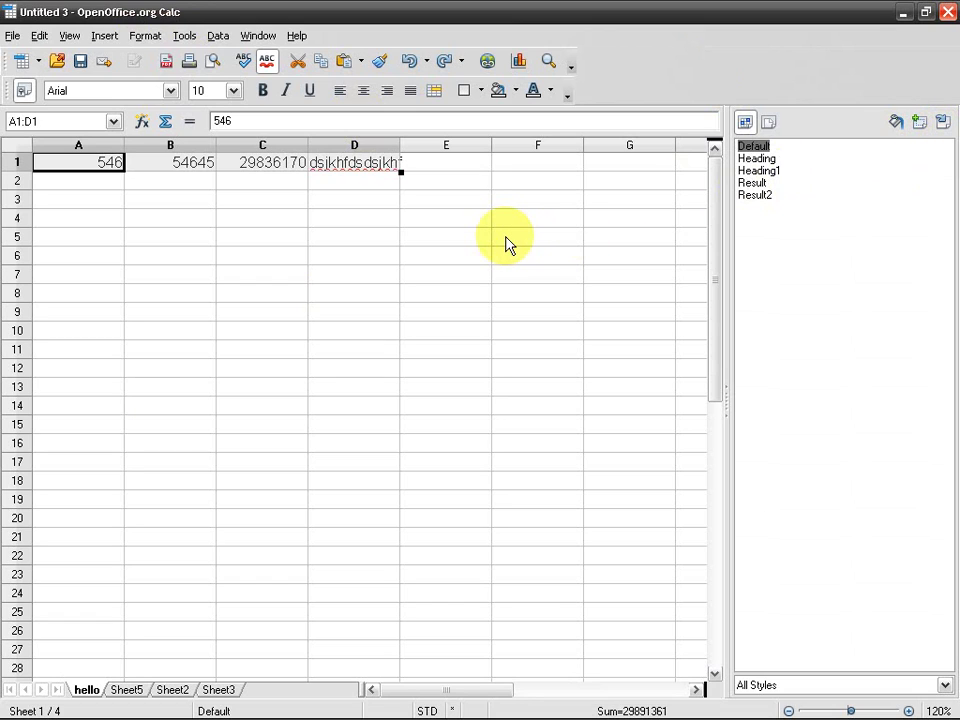
key(F11)
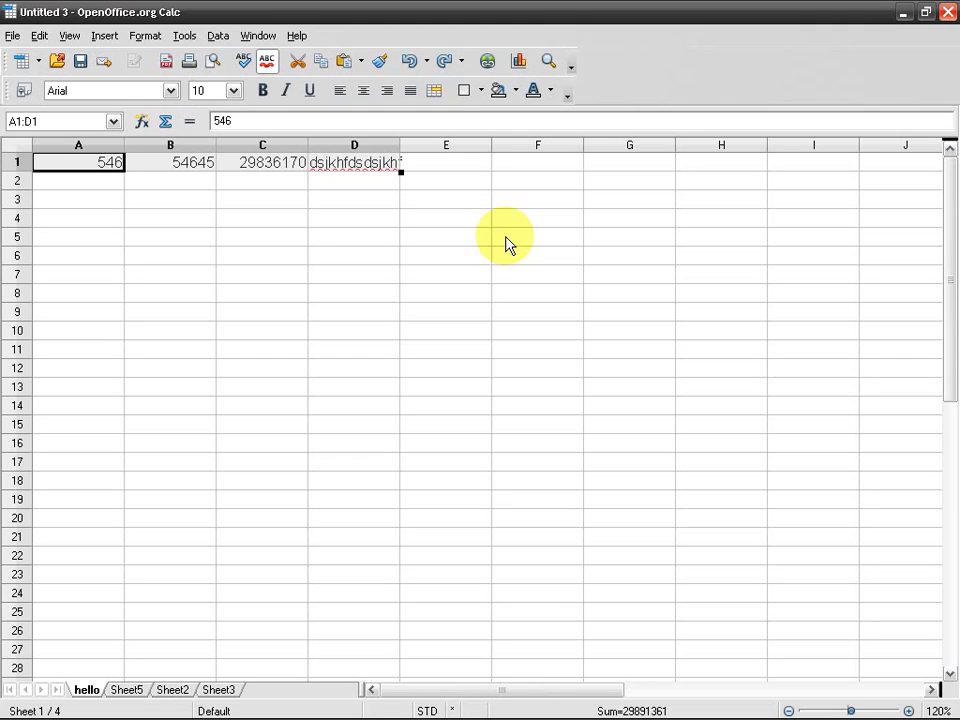
Step: Select A1 and review the shortcuts listed beside the editing, data, tools and file commands
key(Left)
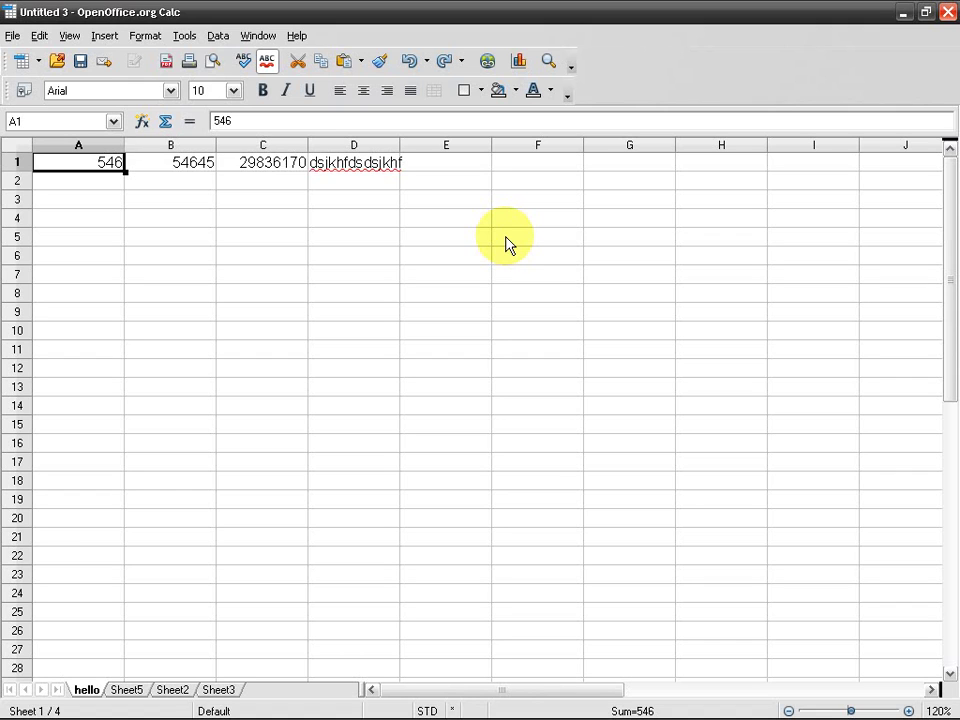
click(39, 35)
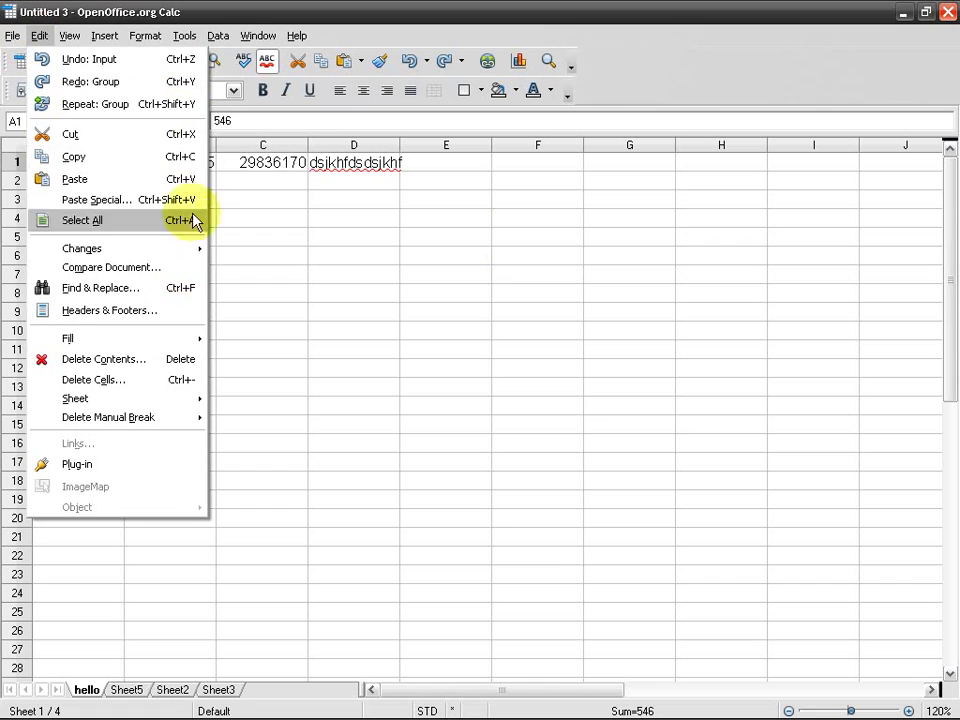
click(144, 37)
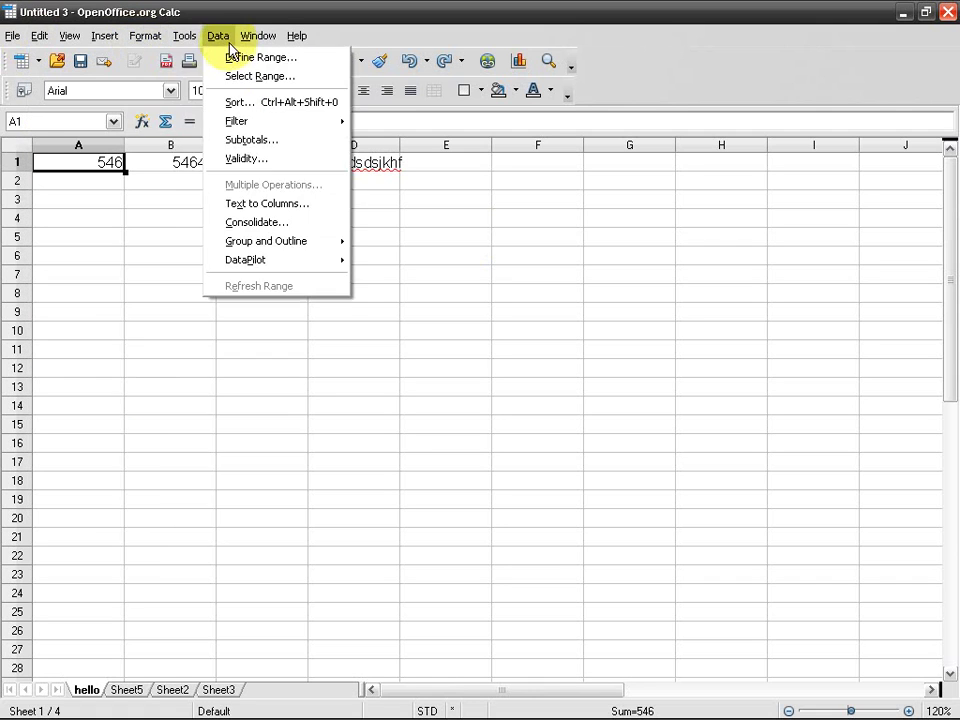
mouse_move(183, 37)
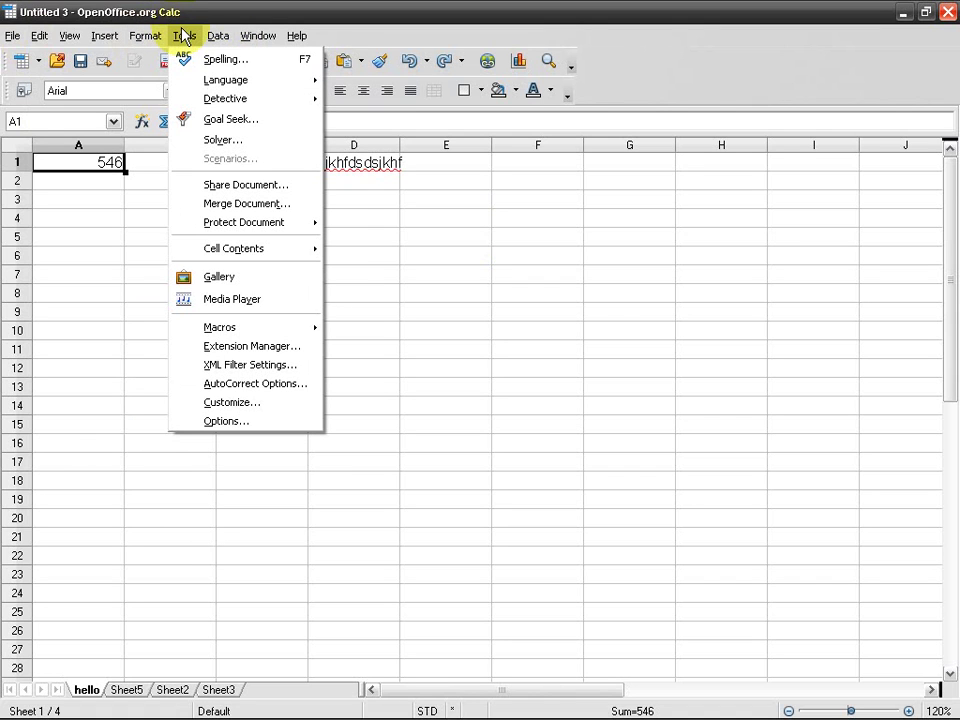
mouse_move(12, 35)
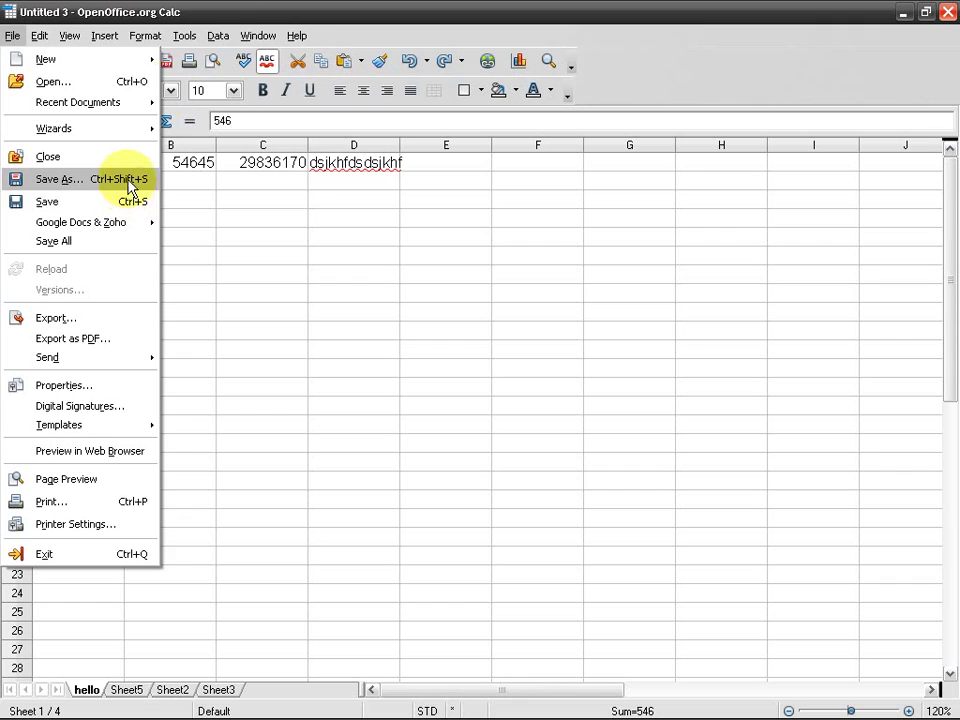
click(235, 9)
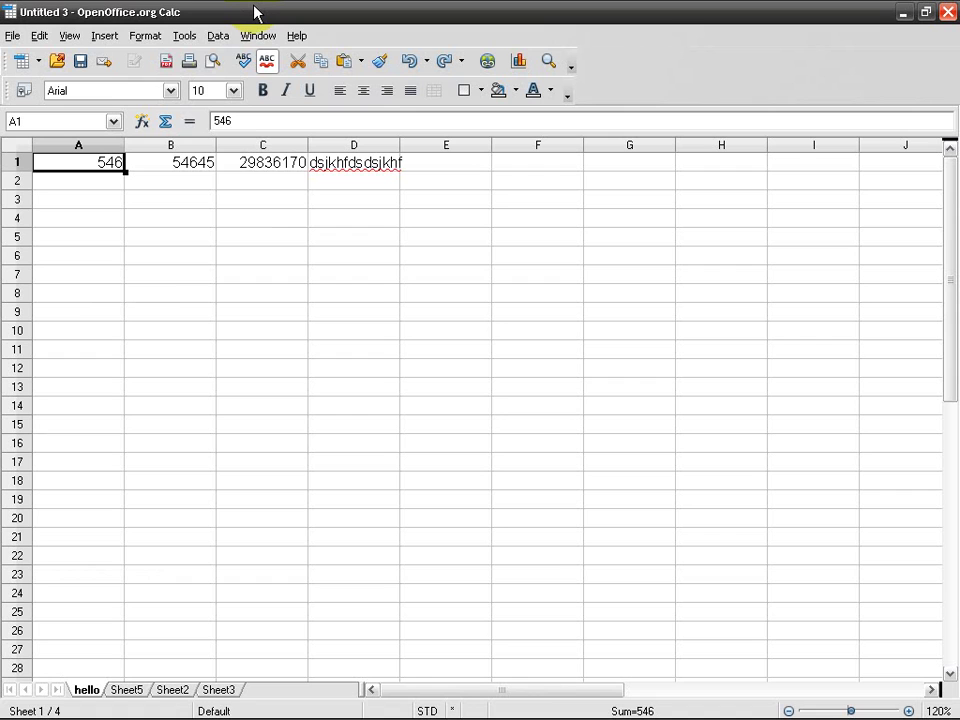
Step: Search the Calc help for shortcuts and read through the topic General Shortcut Keys in OpenOffice.org
key(F1)
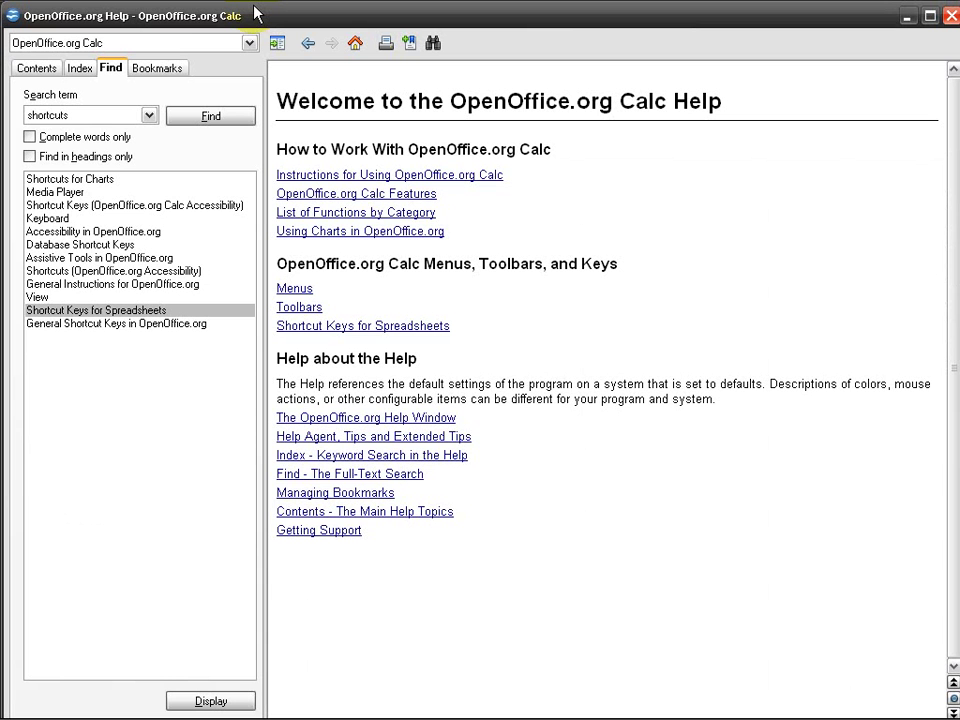
click(215, 117)
double_click(110, 323)
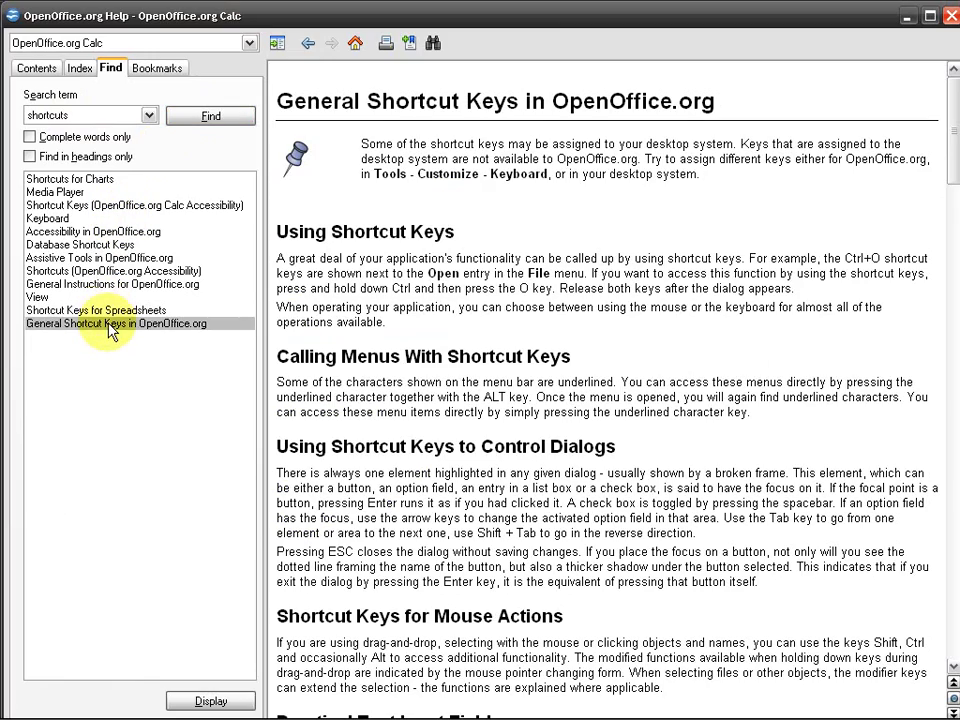
scroll(430, 315, down, 15)
scroll(432, 310, up, 10)
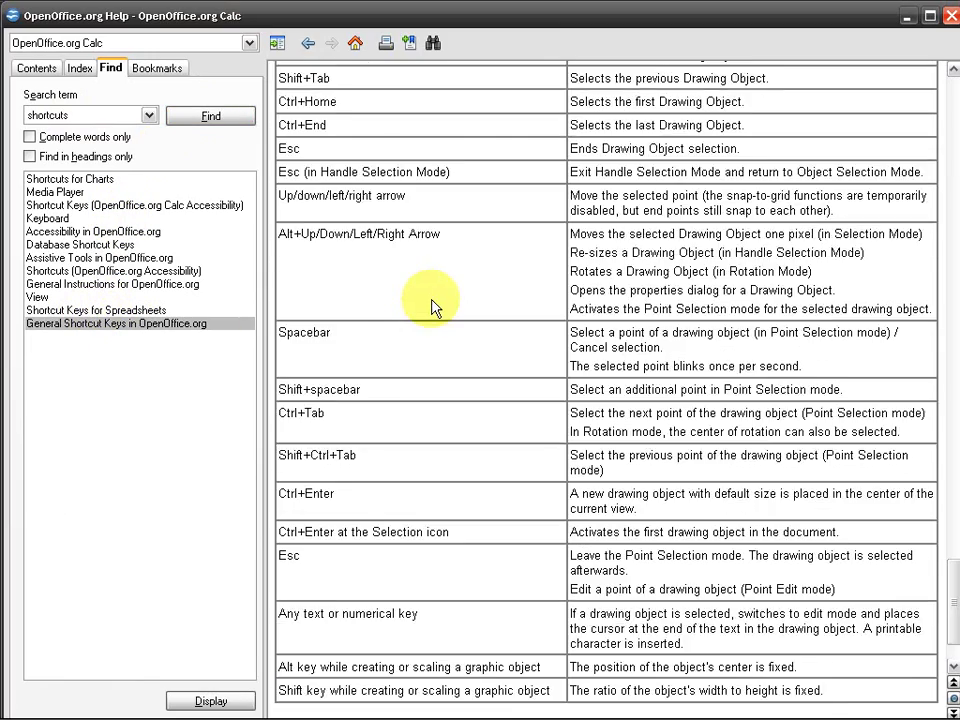
drag(953, 514, 953, 272)
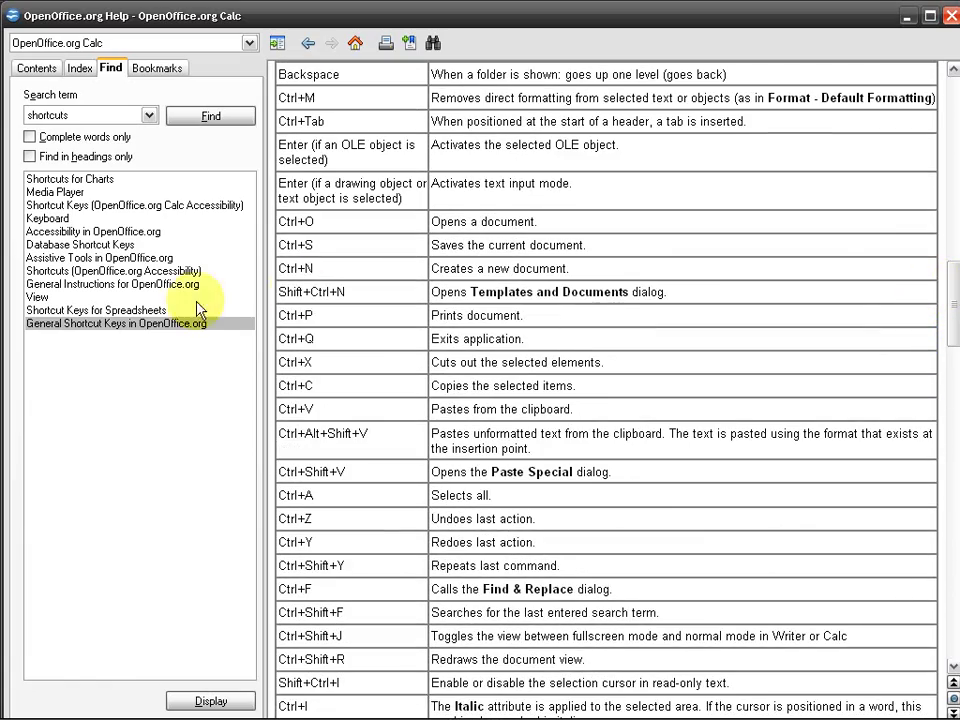
Step: Read through the help topic Shortcut Keys for Spreadsheets and return to its beginning
click(108, 312)
double_click(110, 316)
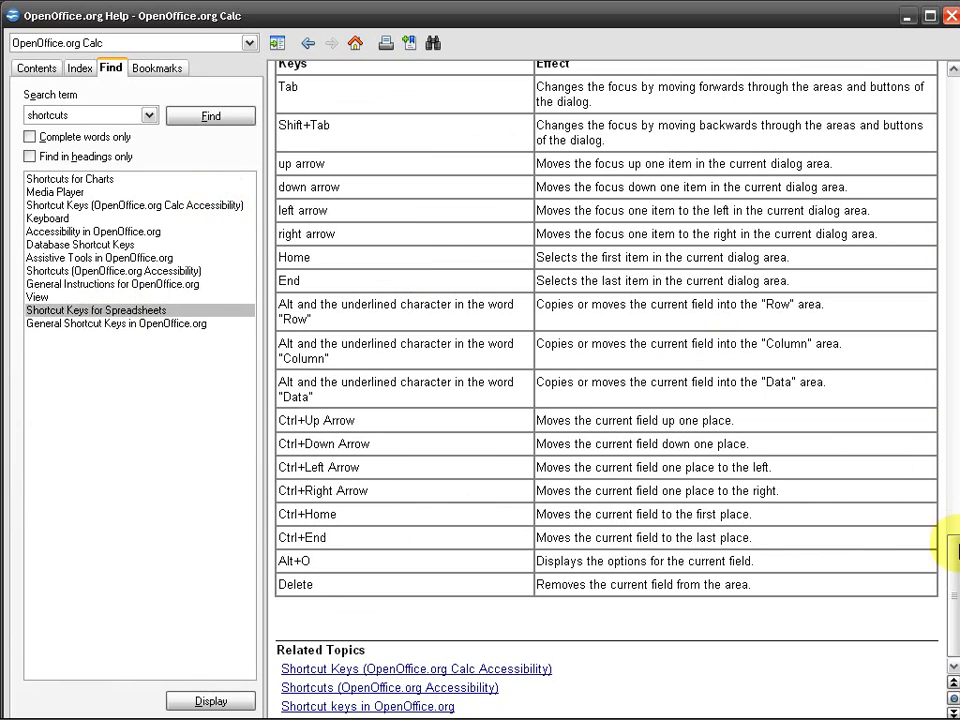
double_click(145, 271)
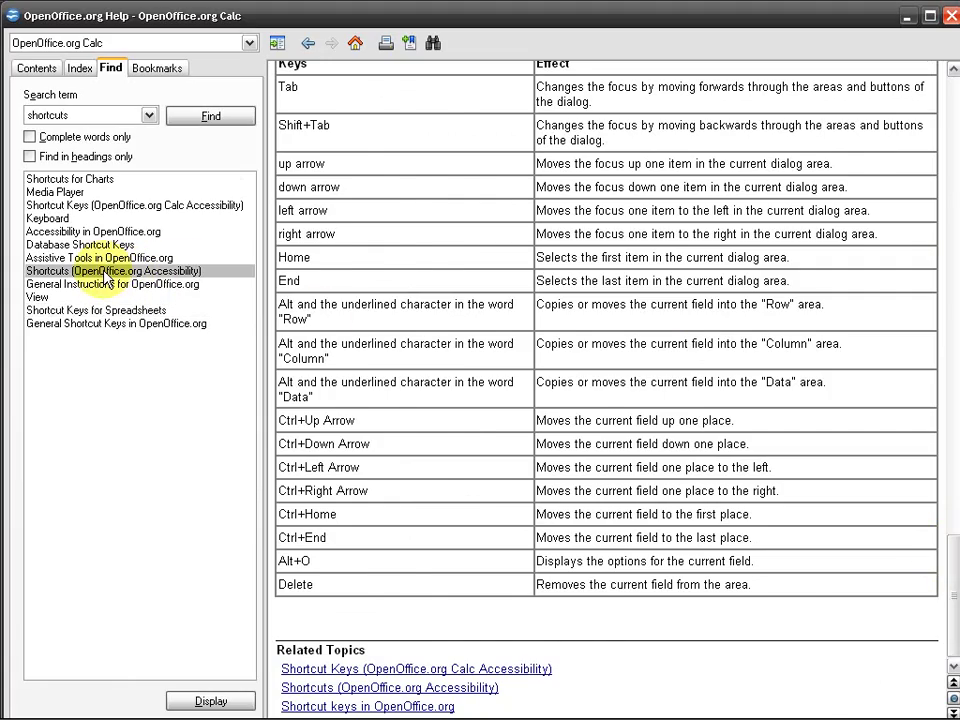
double_click(128, 310)
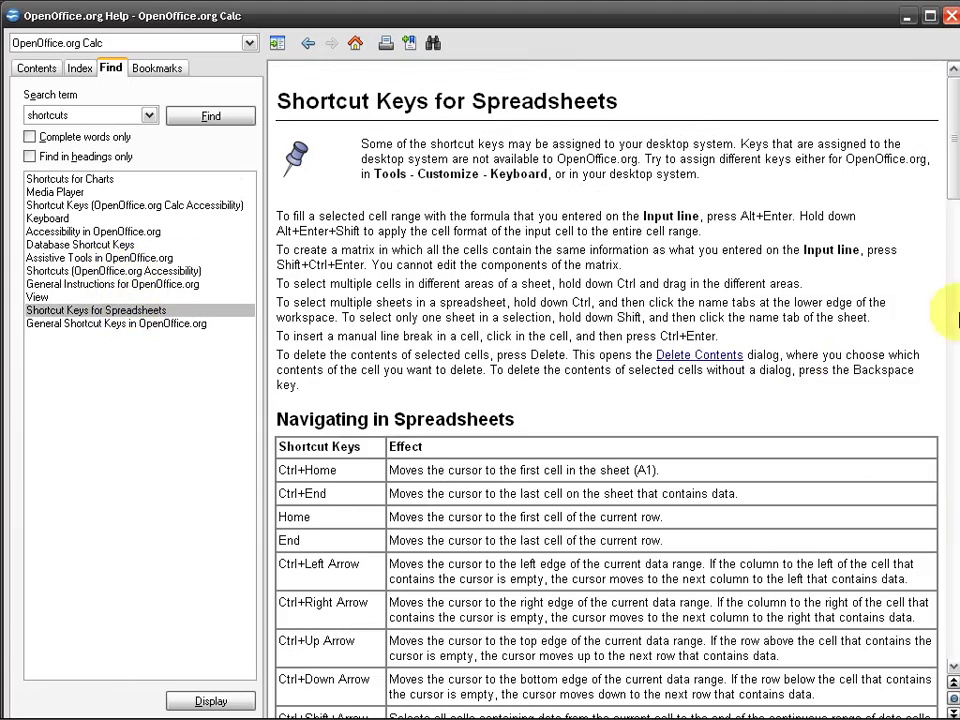
mouse_move(952, 183)
mouse_down()
mouse_move(945, 636)
mouse_move(936, 456)
mouse_move(956, 452)
mouse_move(943, 407)
mouse_move(953, 160)
mouse_up()
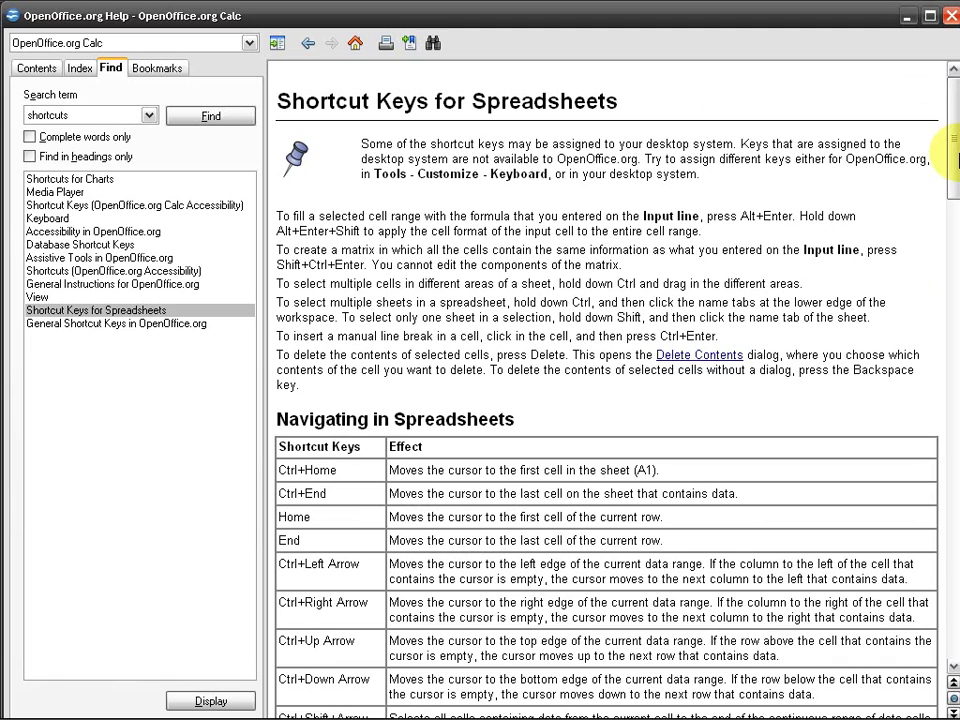